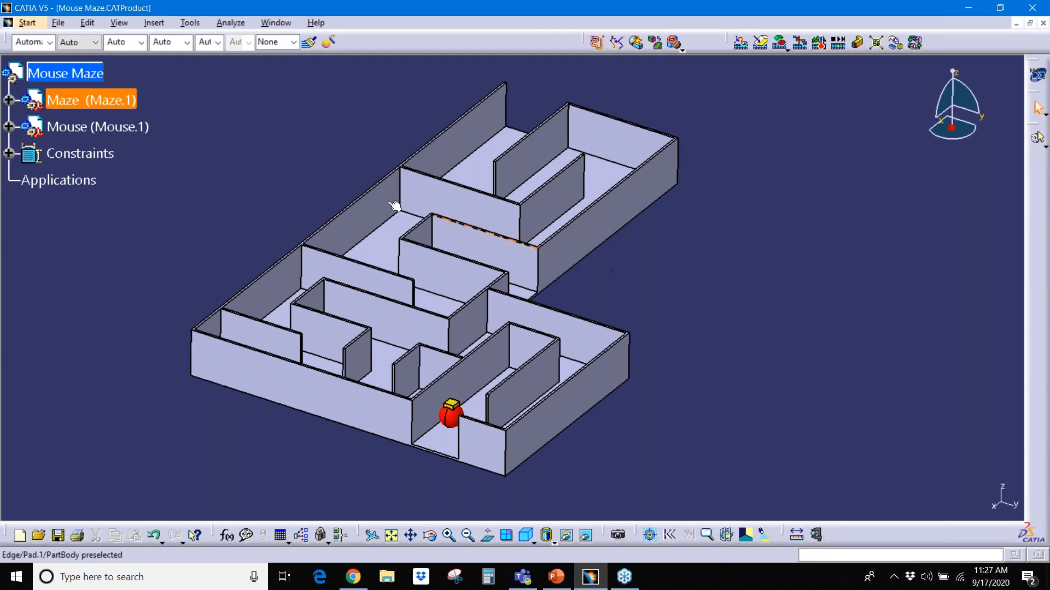
Switch the Mouse Maze assembly to the DMU Fitting workbench under Digital Mockup
left_click(58, 22)
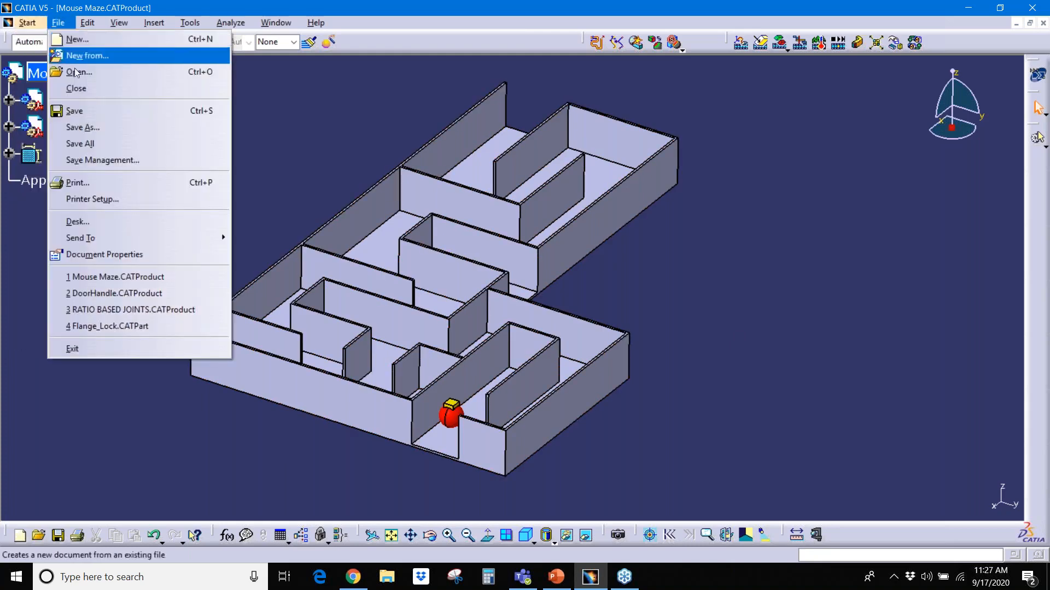
mouse_move(28, 22)
mouse_move(70, 123)
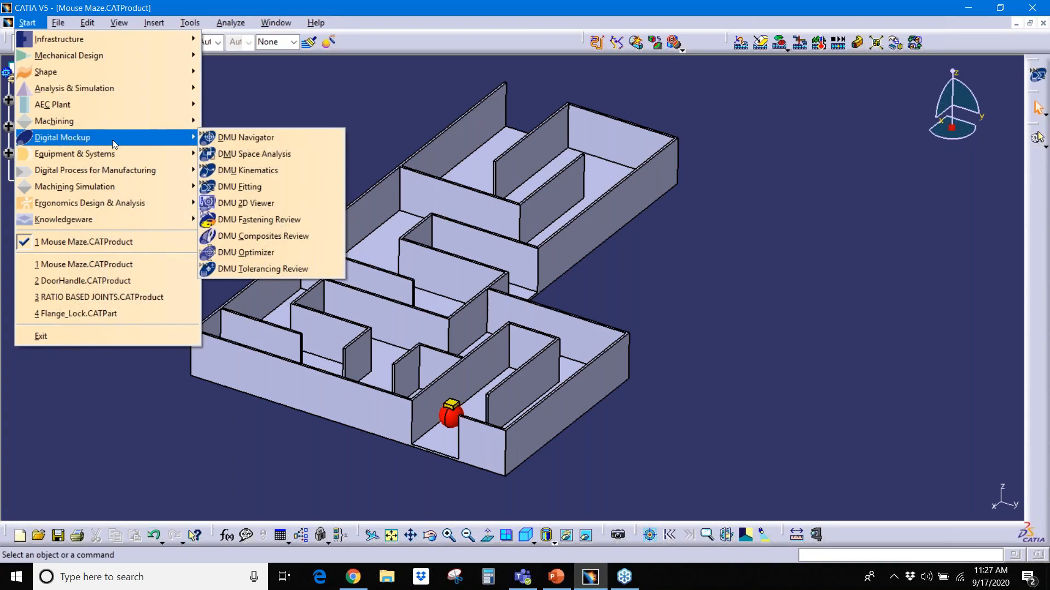
left_click(268, 185)
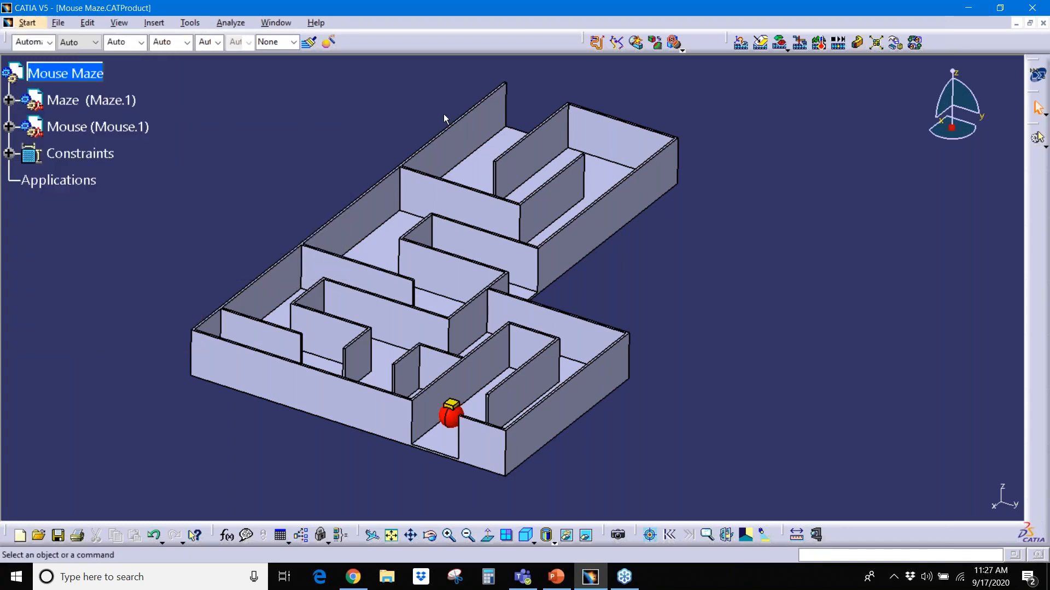
Undock the DMU Check and DMU Simulation toolbars and dock them again
left_click_drag(585, 42, 588, 61)
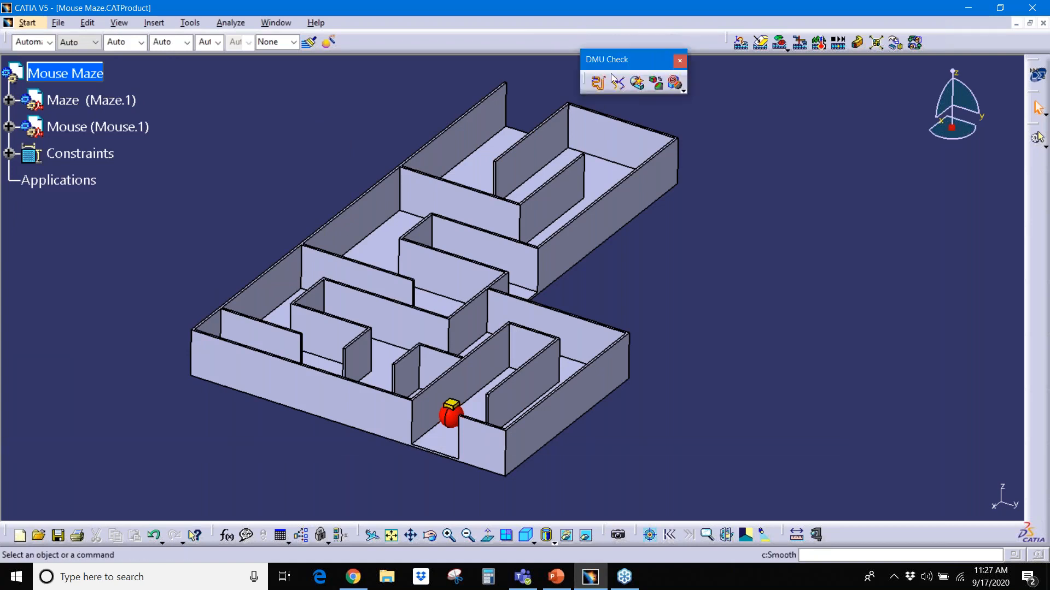
left_click_drag(729, 43, 732, 95)
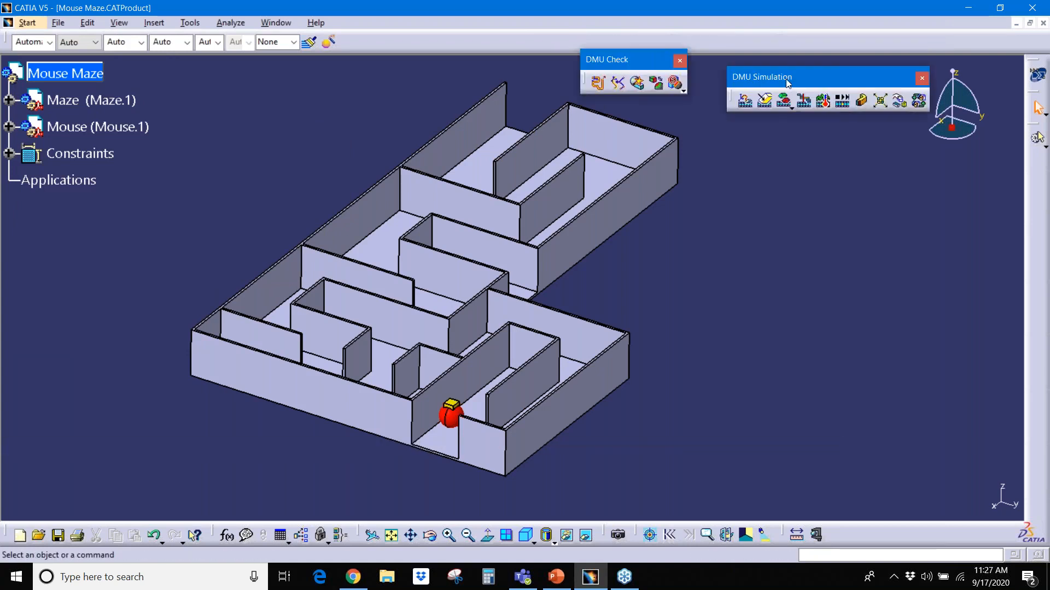
left_click_drag(775, 33, 775, 27)
left_click_drag(645, 60, 656, 35)
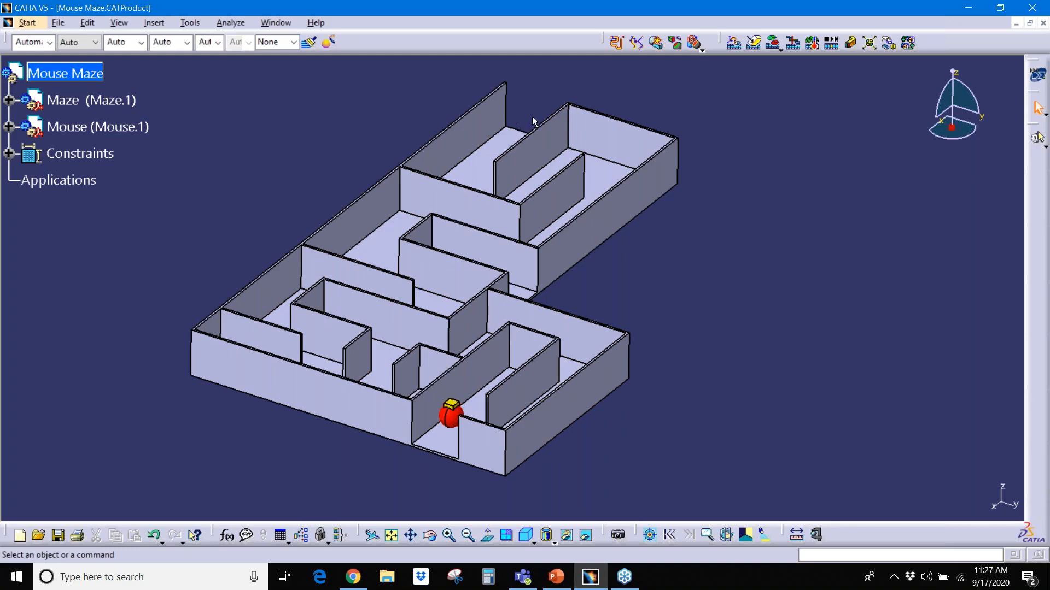
Create a track for Mouse.1, moving it from the maze entrance to the opening at the far end and recording that position
left_click(735, 43)
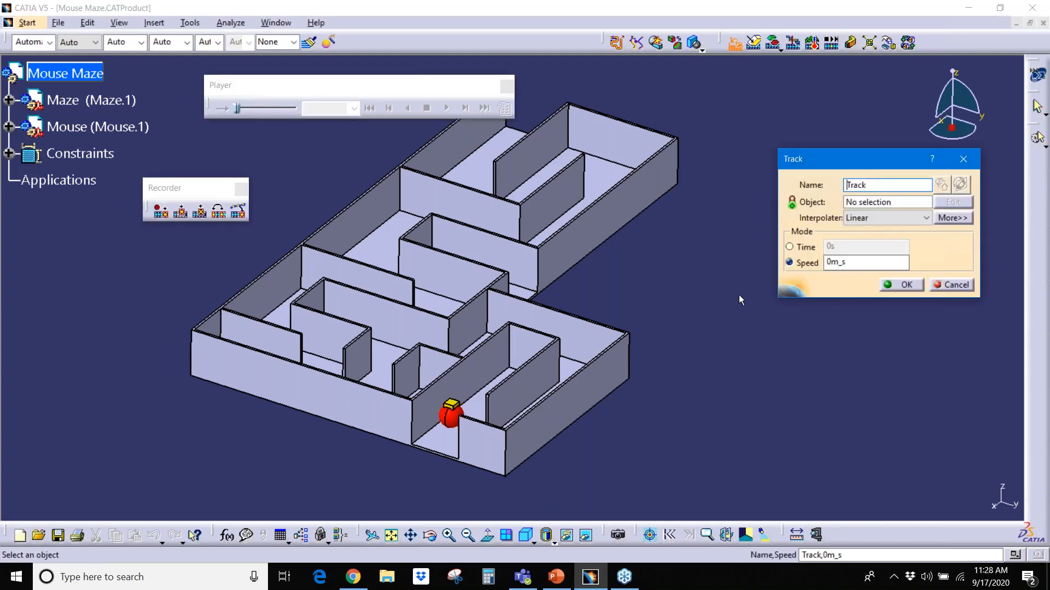
left_click(449, 415)
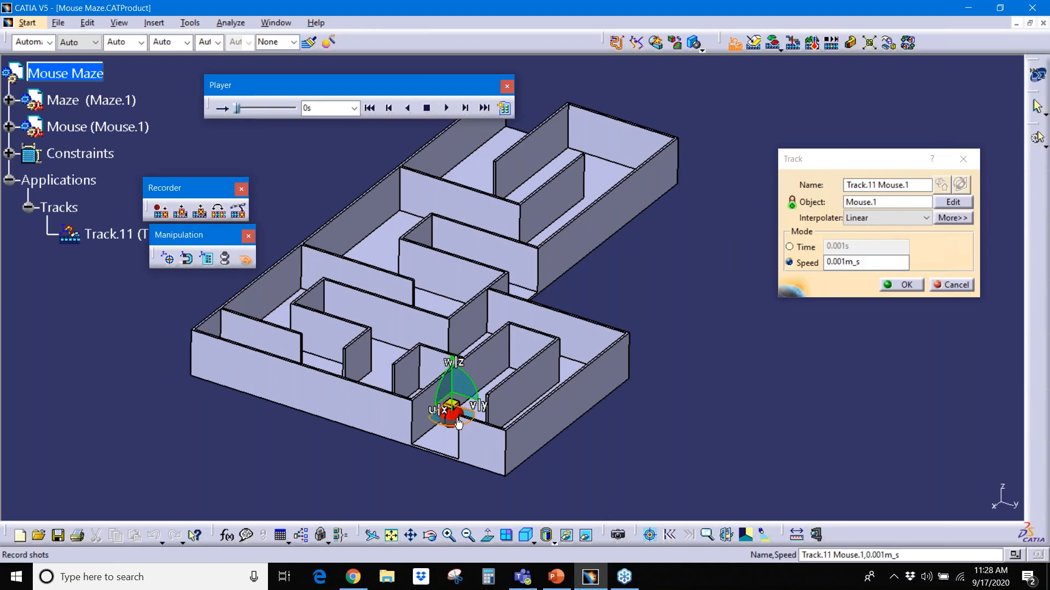
left_click_drag(458, 423, 516, 128)
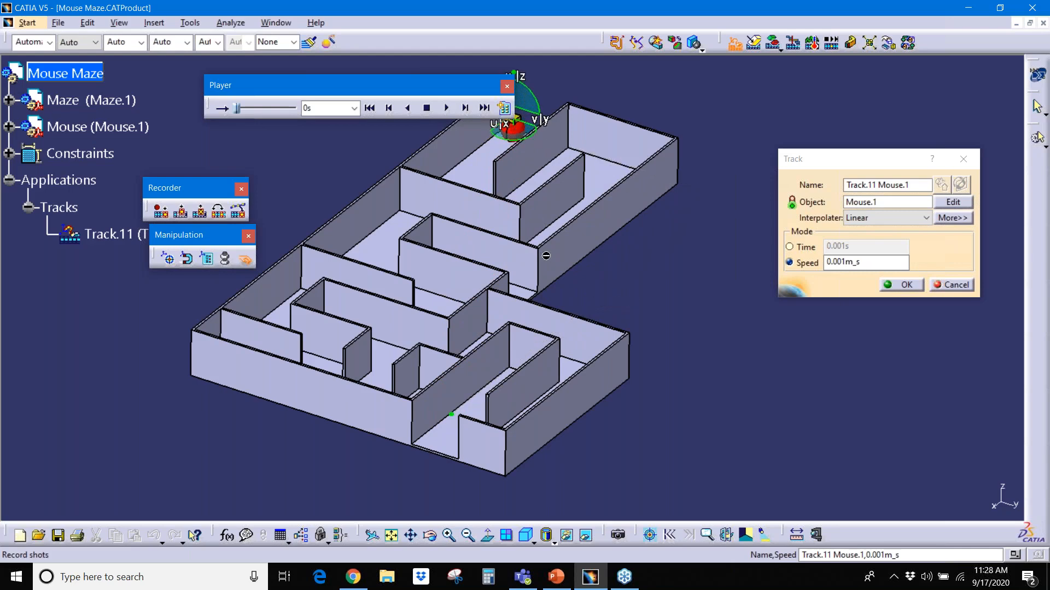
left_click(161, 216)
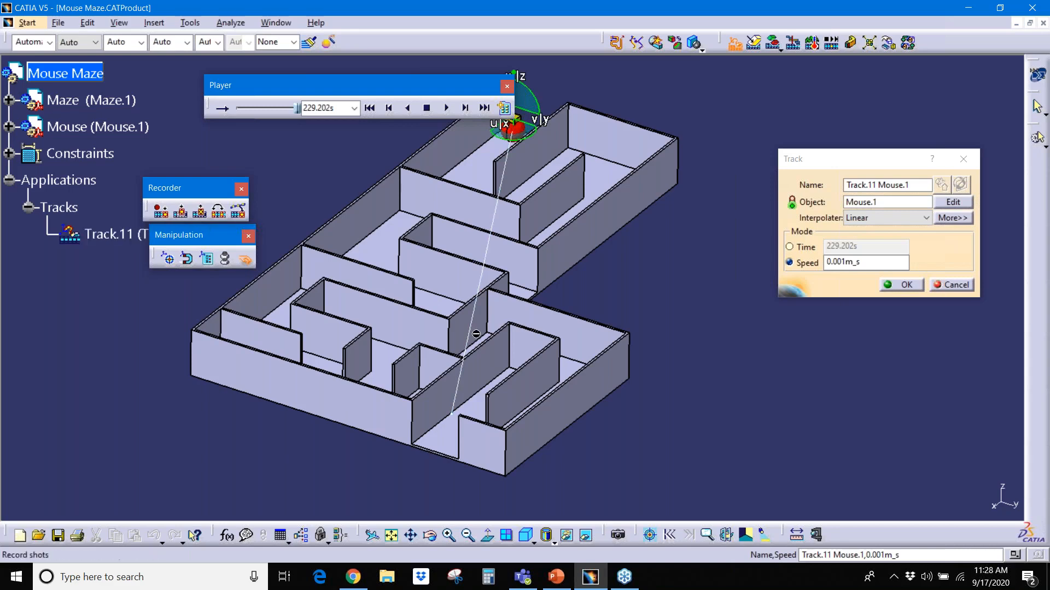
Play the mouse's track from its start, watch the motion through the maze walls, and rewind it
left_click(369, 108)
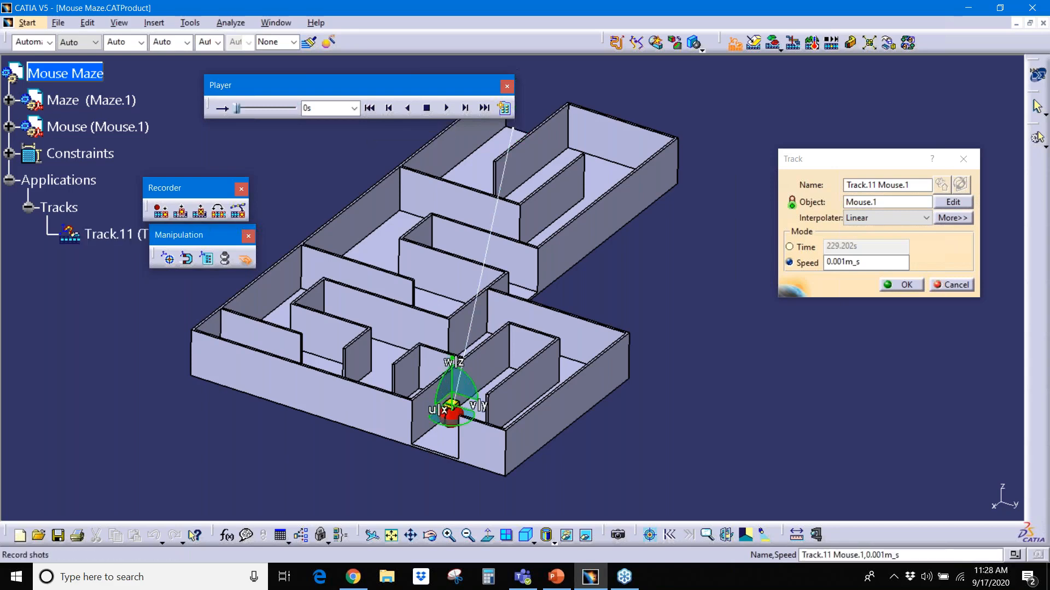
middle_click_drag(526, 382, 633, 303)
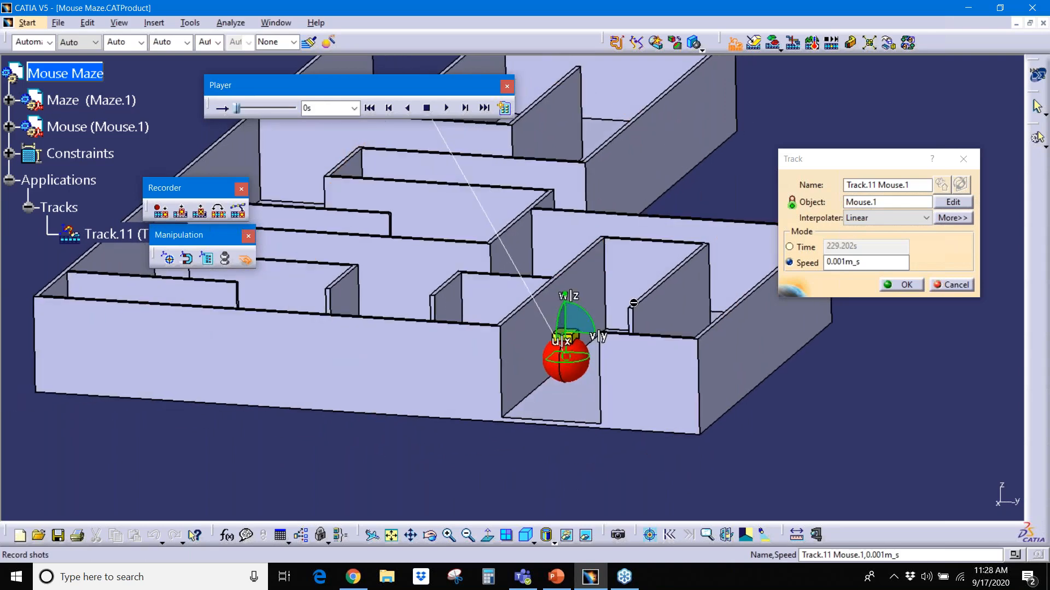
middle_click_drag(691, 367, 670, 355)
middle_click_drag(532, 244, 476, 282)
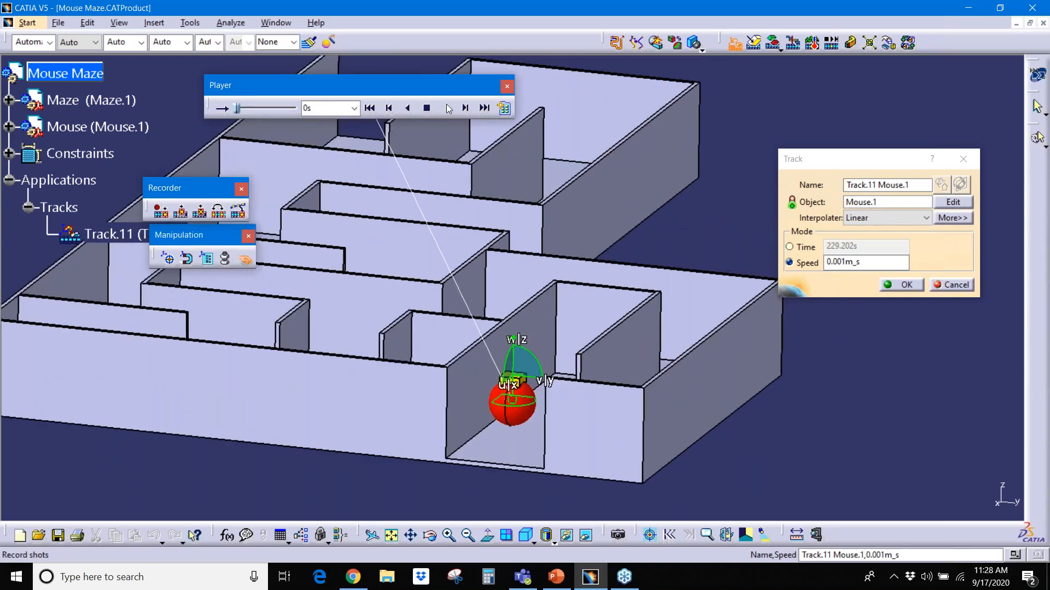
left_click(448, 108)
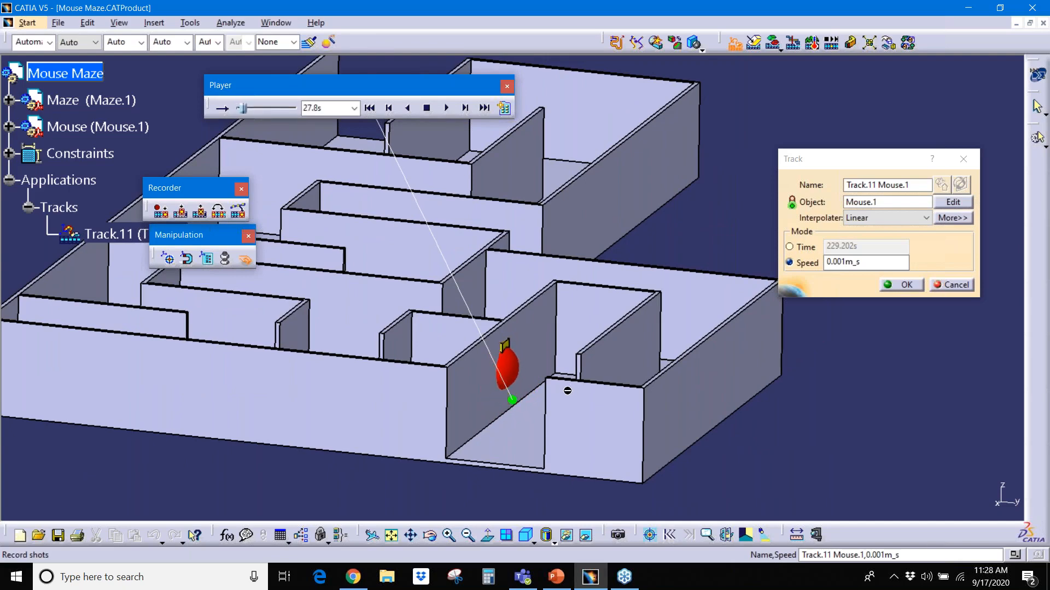
middle_click_drag(548, 363, 444, 400)
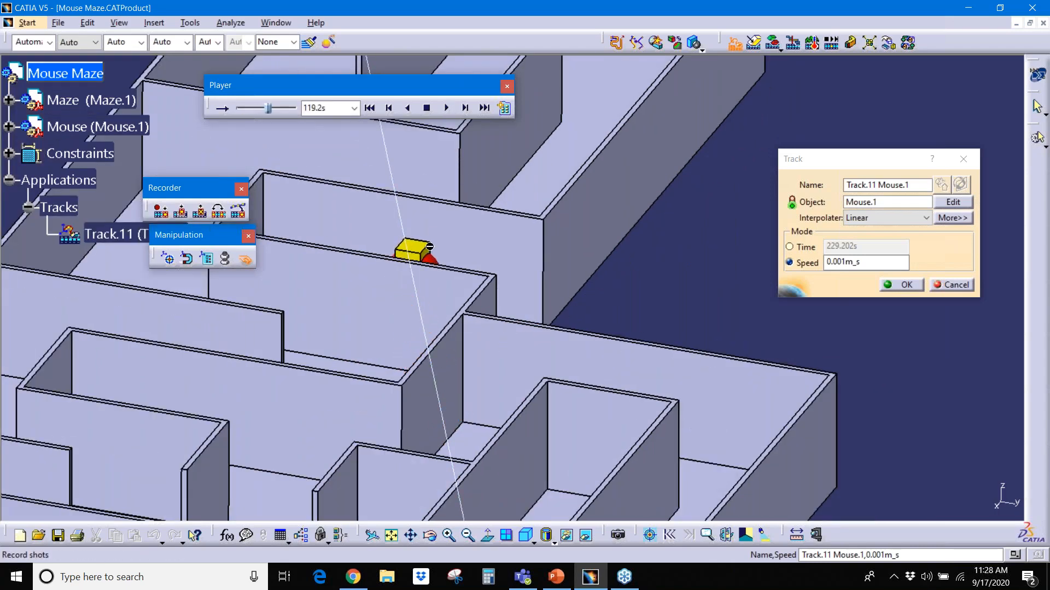
middle_click_drag(429, 246, 426, 164)
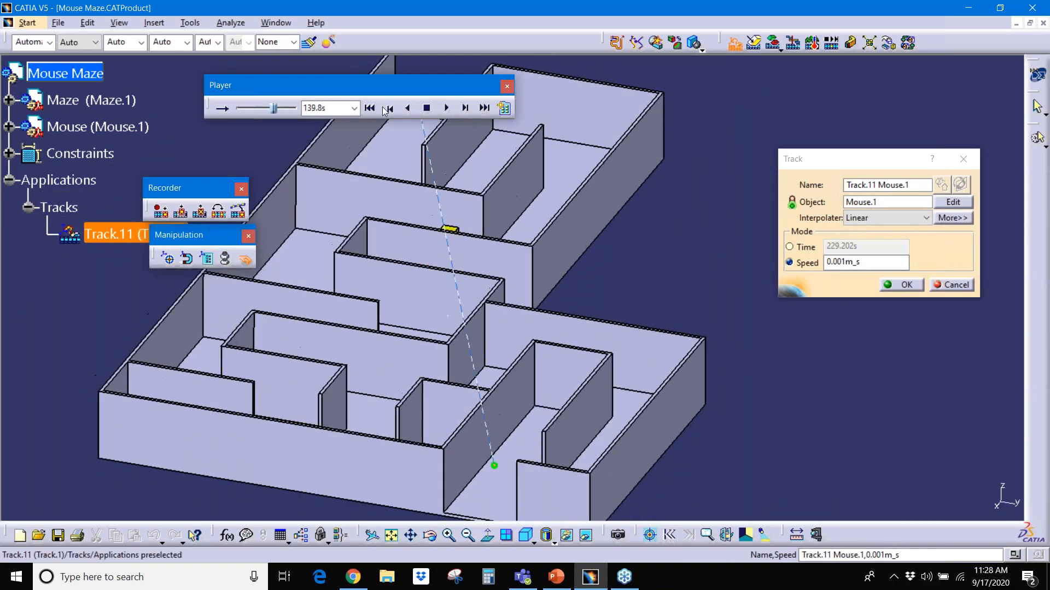
left_click(369, 108)
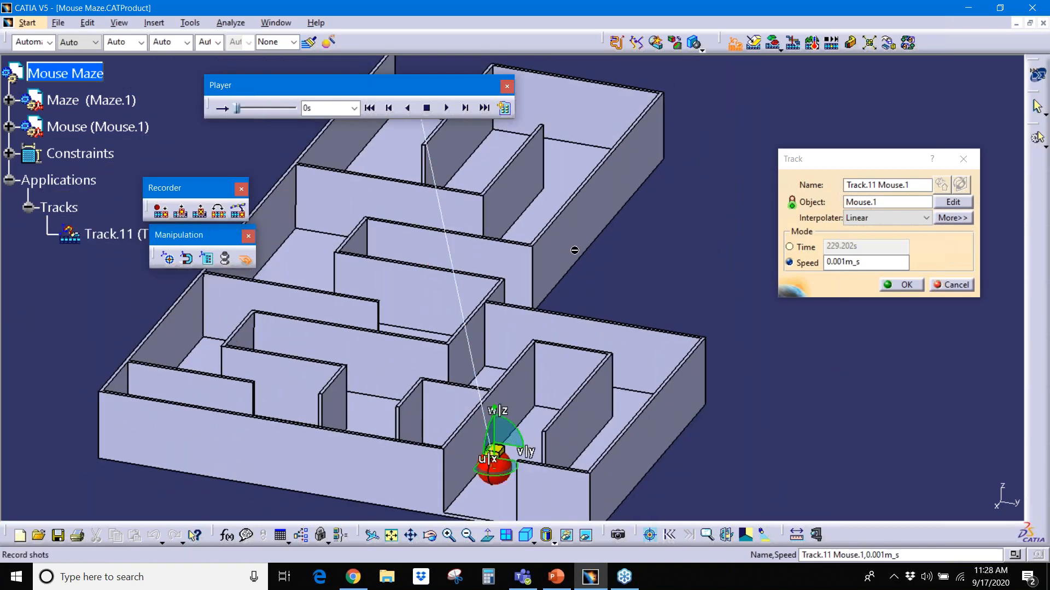
Replay the mouse's track with clash detection set to Stop, rewind it and accept the track
middle_click_drag(574, 250, 593, 268)
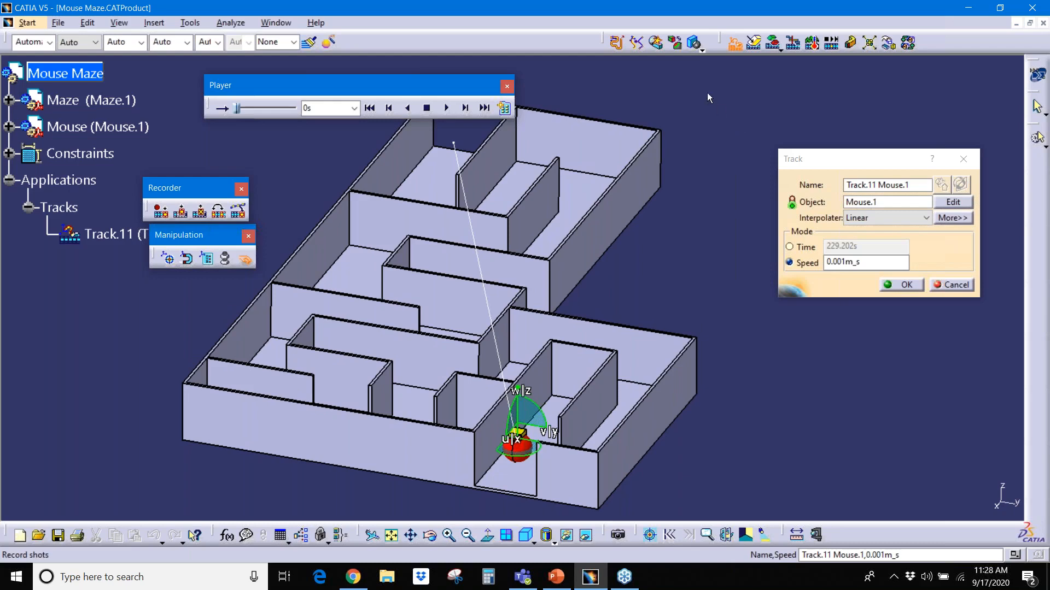
left_click(701, 49)
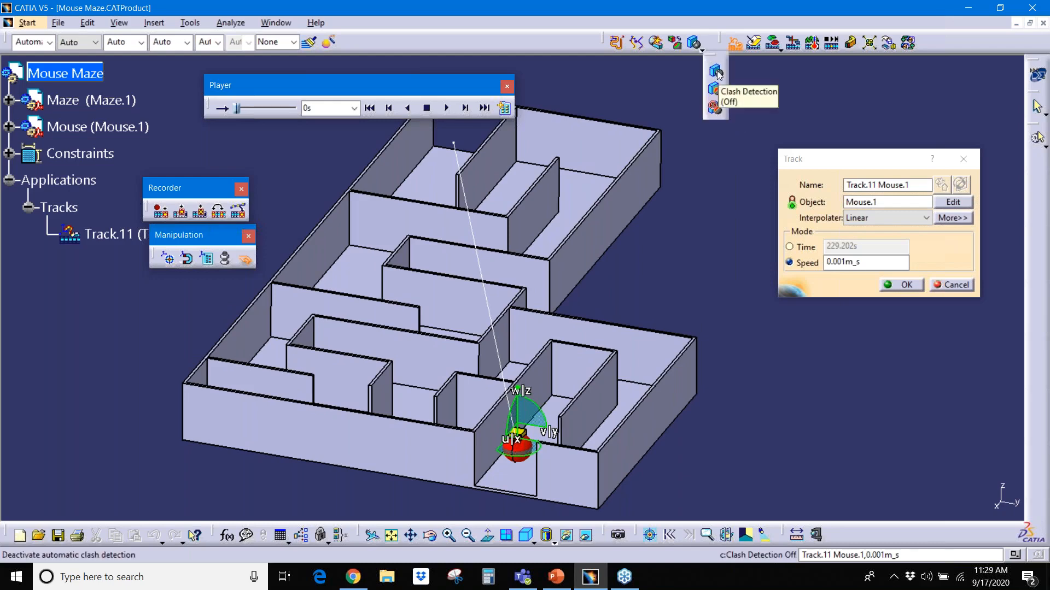
left_click(716, 109)
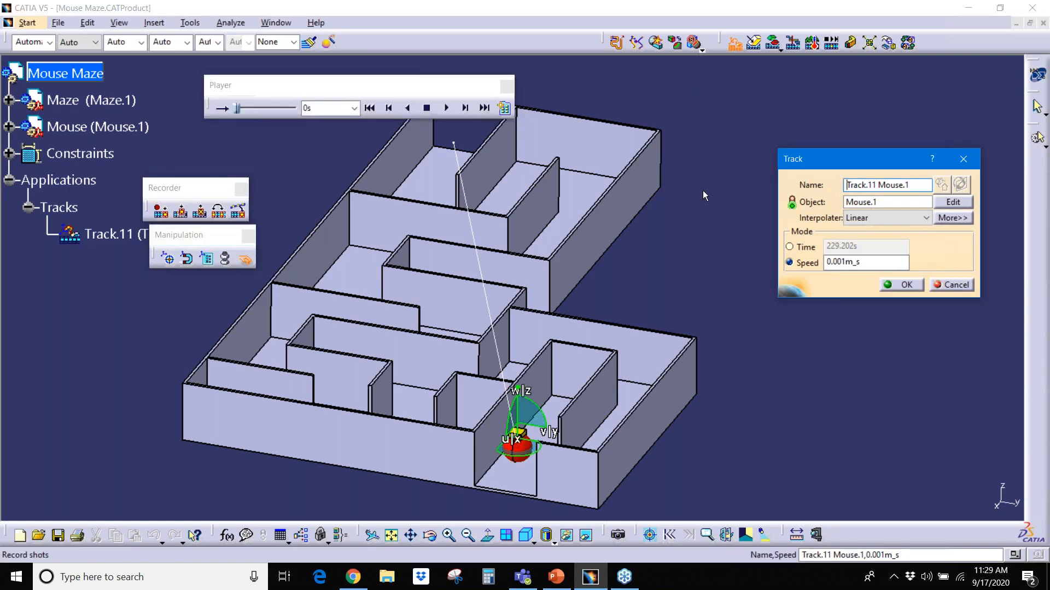
middle_click_drag(518, 270, 404, 155)
left_click(447, 108)
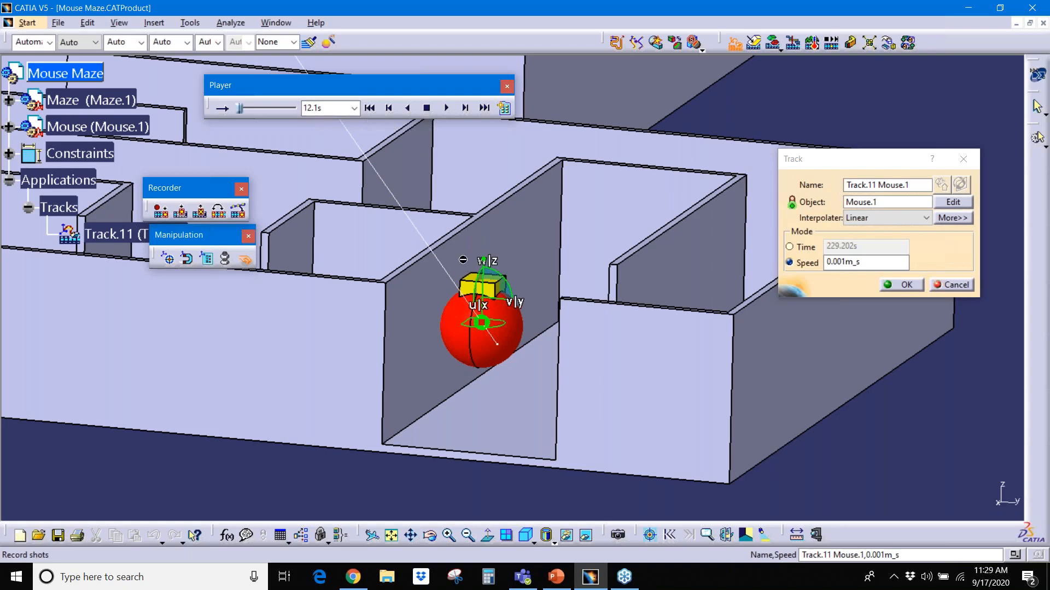
middle_click_drag(478, 210, 477, 246)
left_click(371, 108)
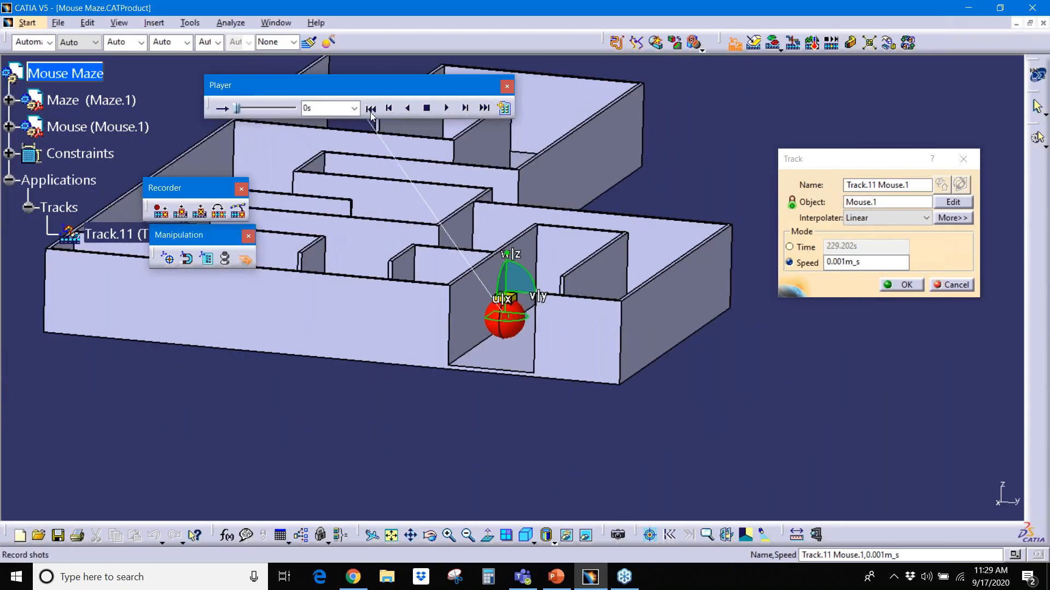
left_click(898, 284)
Run Path Finder on the mouse's track to compute a collision-free route from the maze entrance to the far end
middle_click_drag(527, 234, 494, 316)
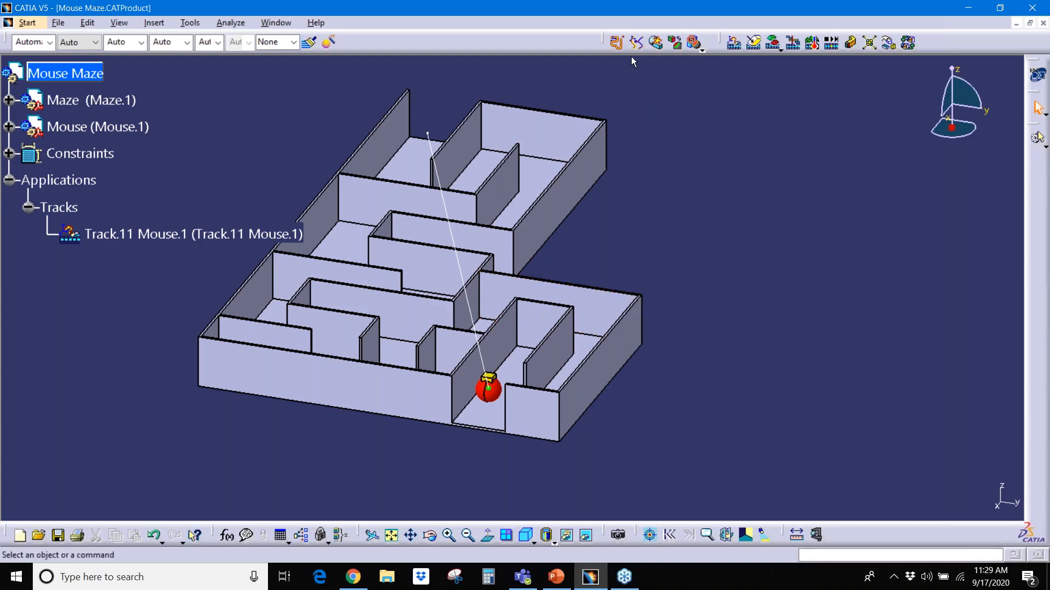
left_click(619, 44)
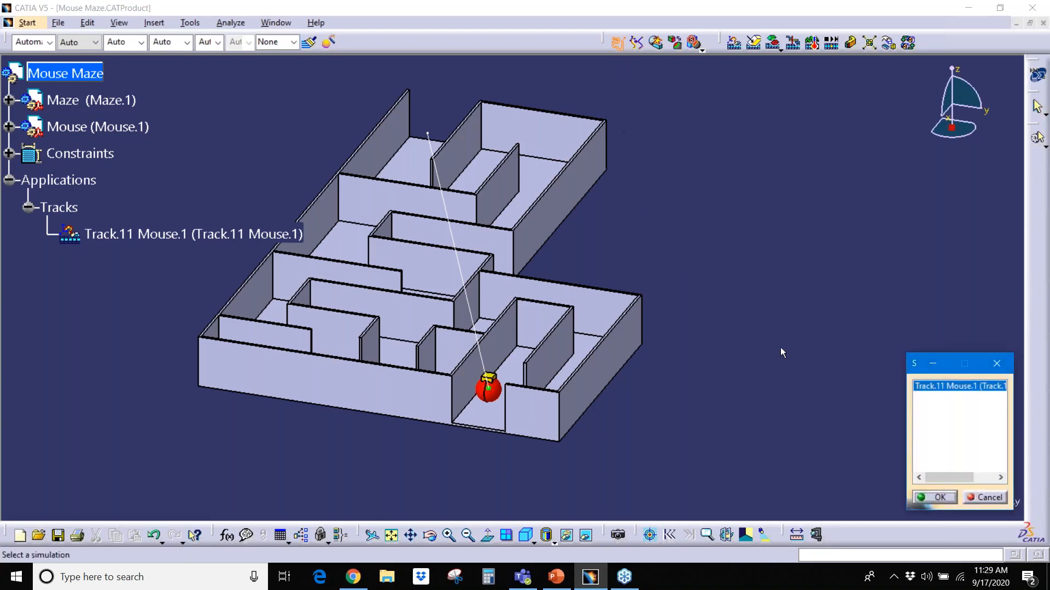
left_click_drag(916, 365, 649, 100)
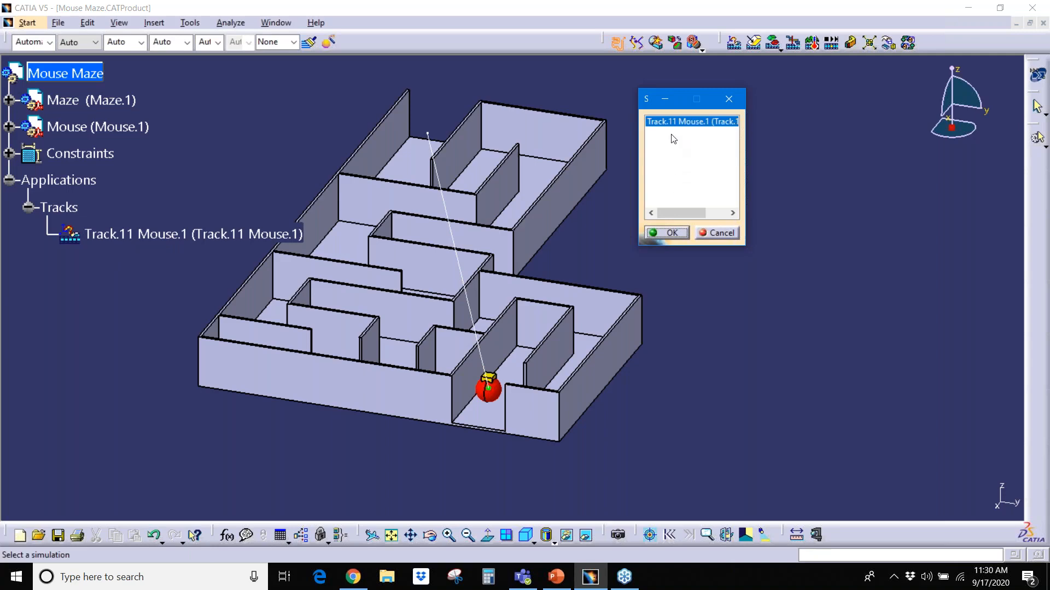
left_click(684, 232)
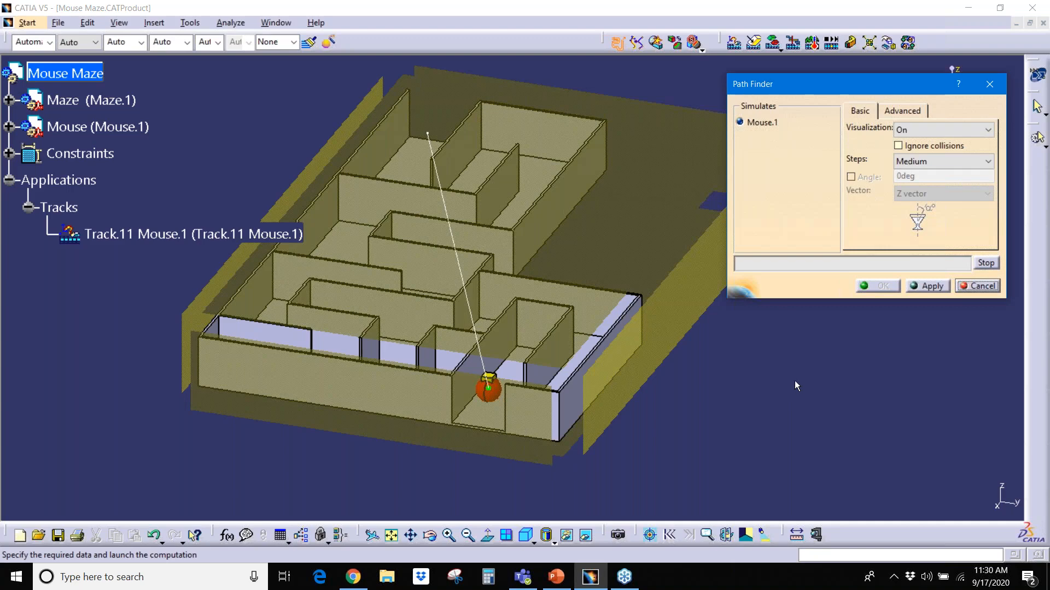
left_click(929, 287)
left_click(927, 285)
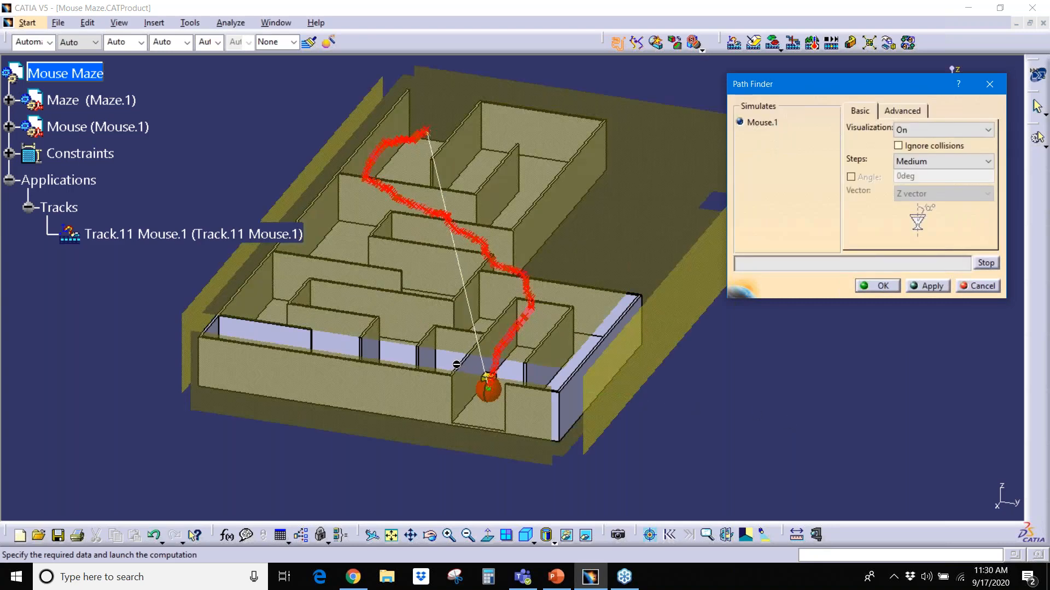
Lower the top of the Path Finder bounding box below the wall tops and recompute the path, stopping the computation early
middle_click_drag(411, 353, 451, 344)
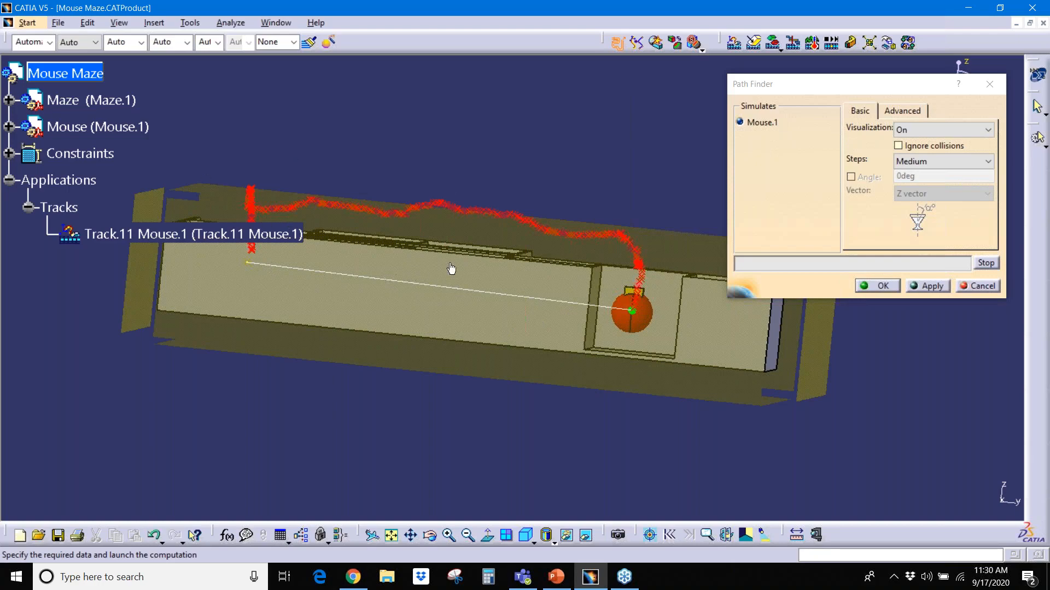
middle_click_drag(451, 268, 431, 353)
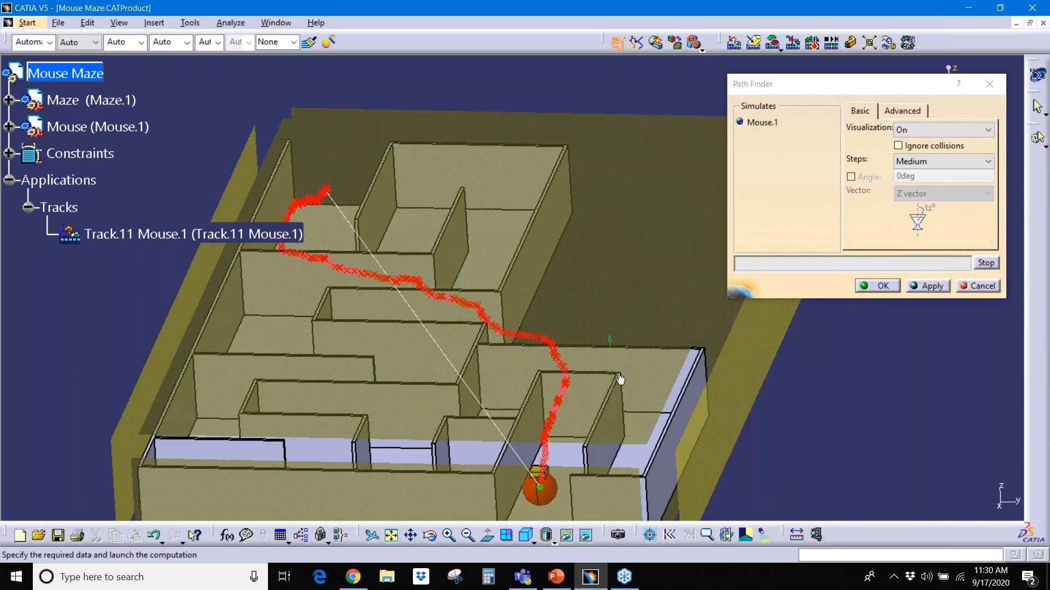
middle_click_drag(679, 402, 651, 437)
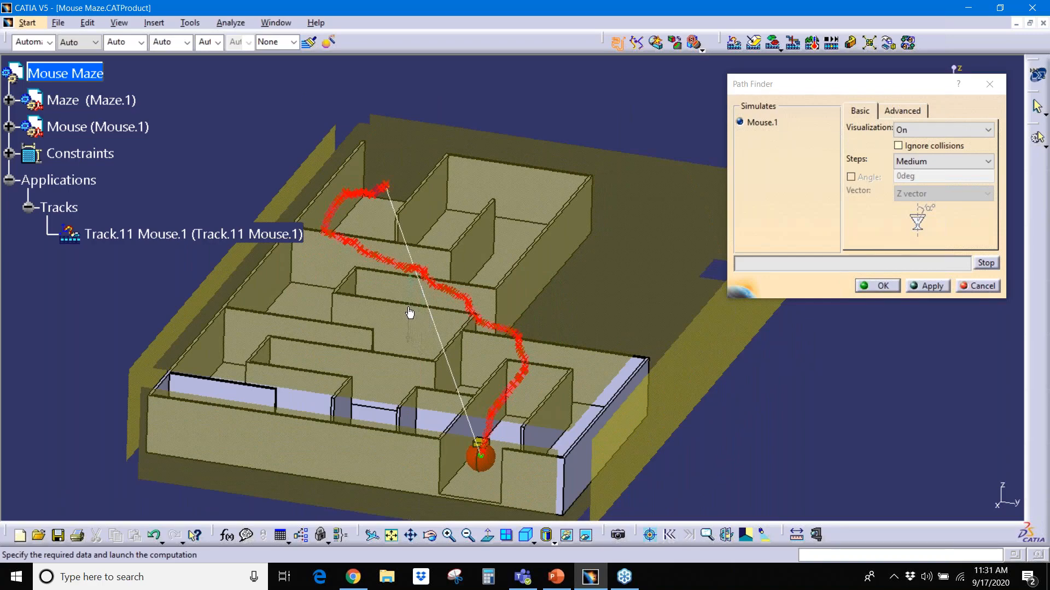
middle_click_drag(409, 309, 406, 332)
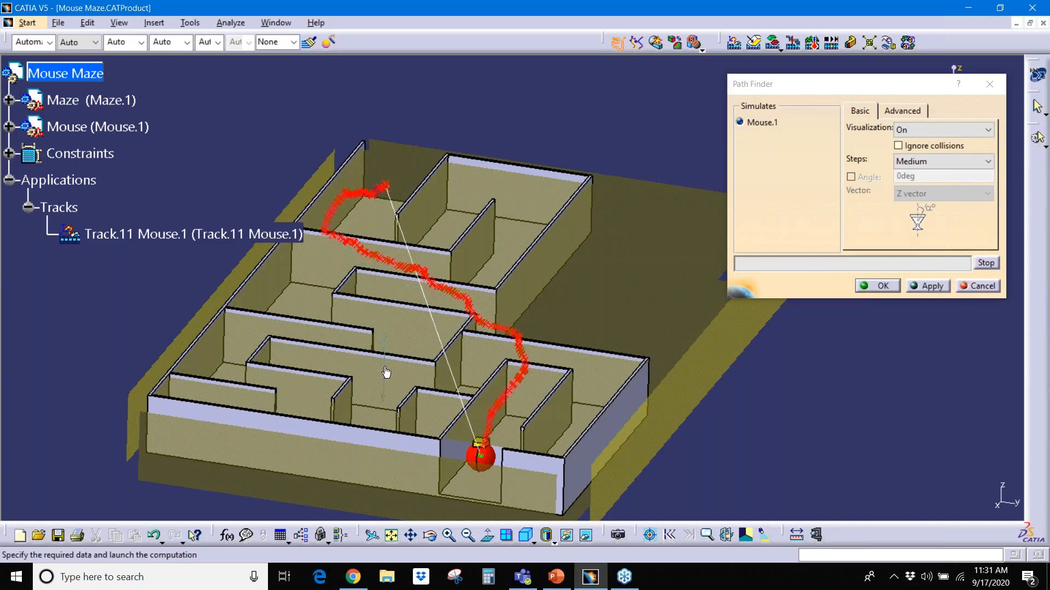
middle_click_drag(445, 354, 470, 339)
left_click(456, 315)
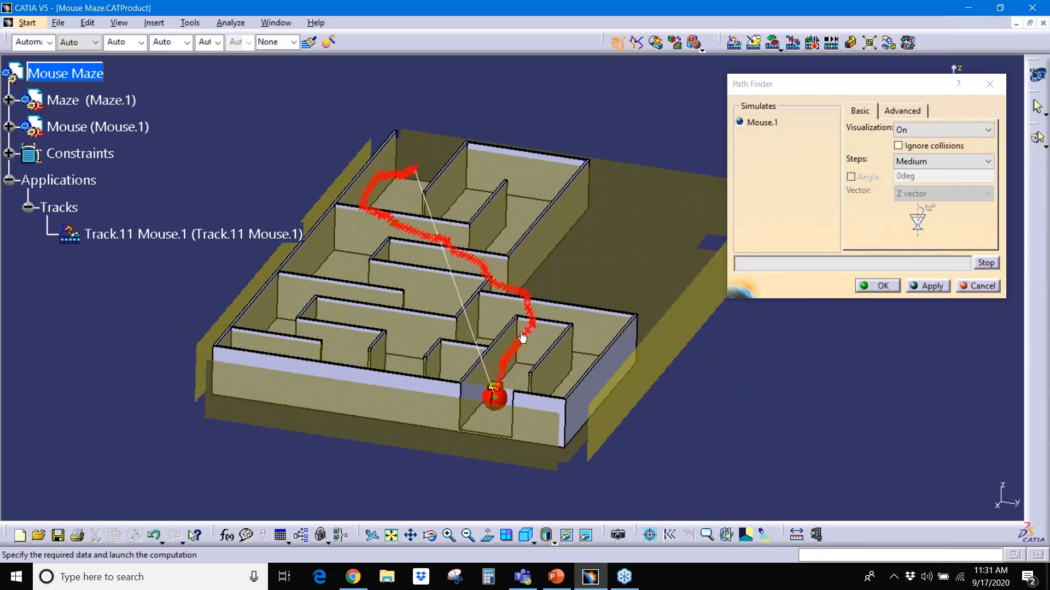
left_click(919, 287)
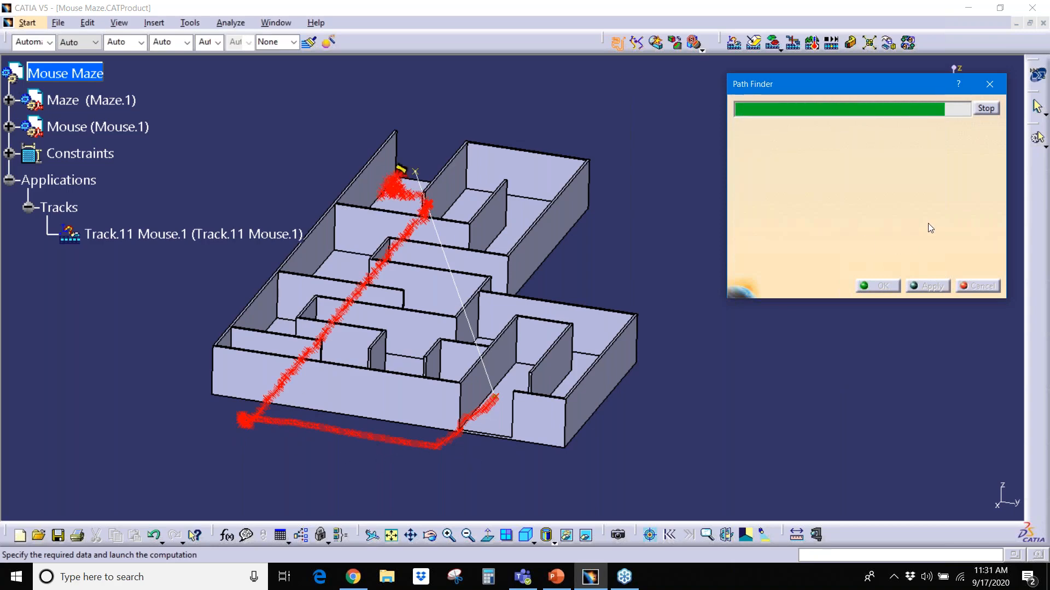
left_click(987, 108)
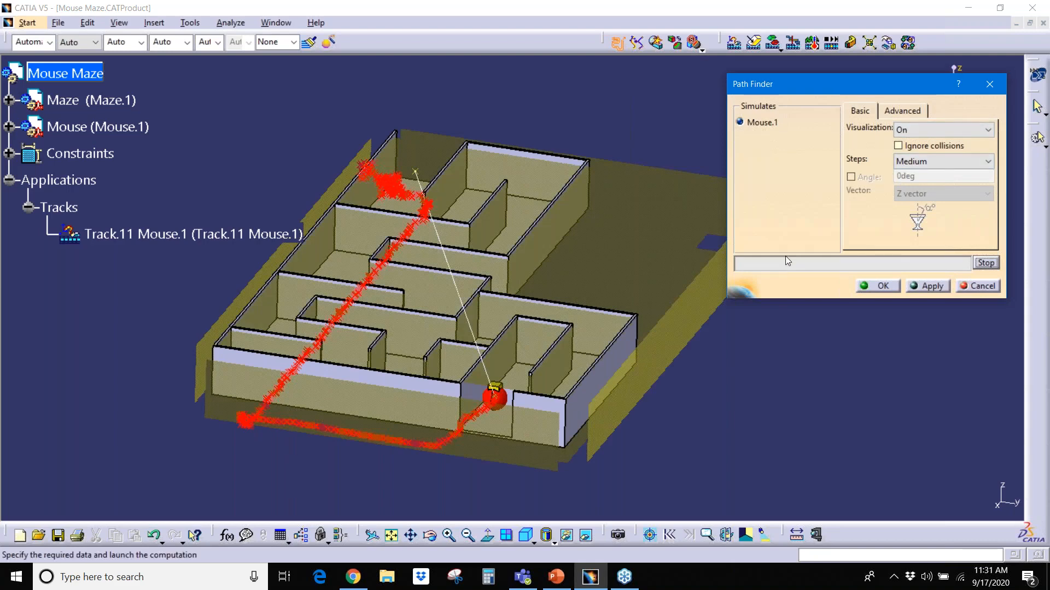
Pull the front side of the Path Finder bounding box back to the maze's front wall, recompute the mouse's path and accept it
left_click(423, 414)
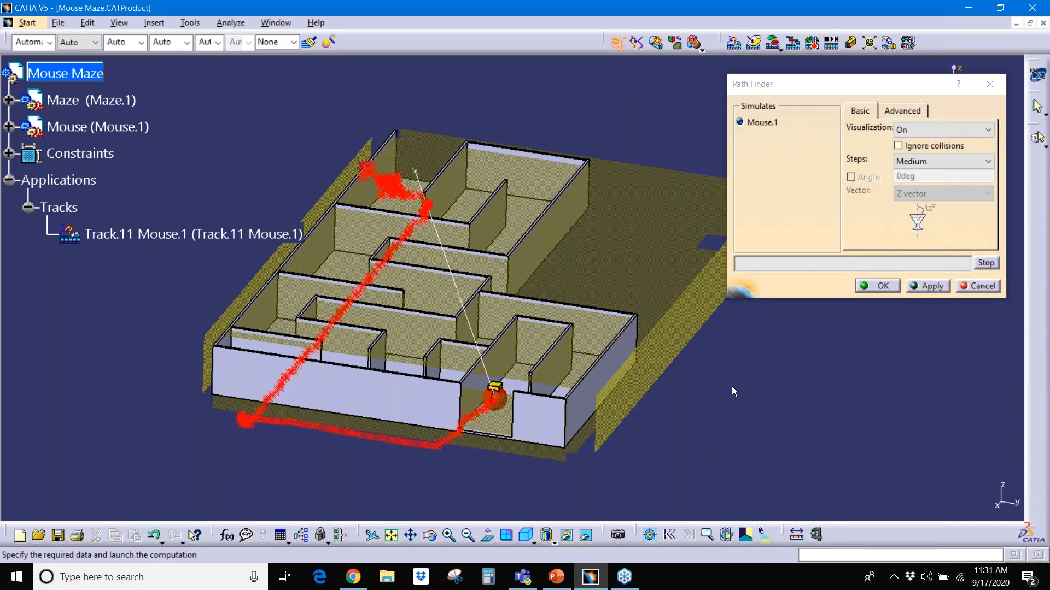
left_click(917, 286)
middle_click_drag(546, 341, 568, 265)
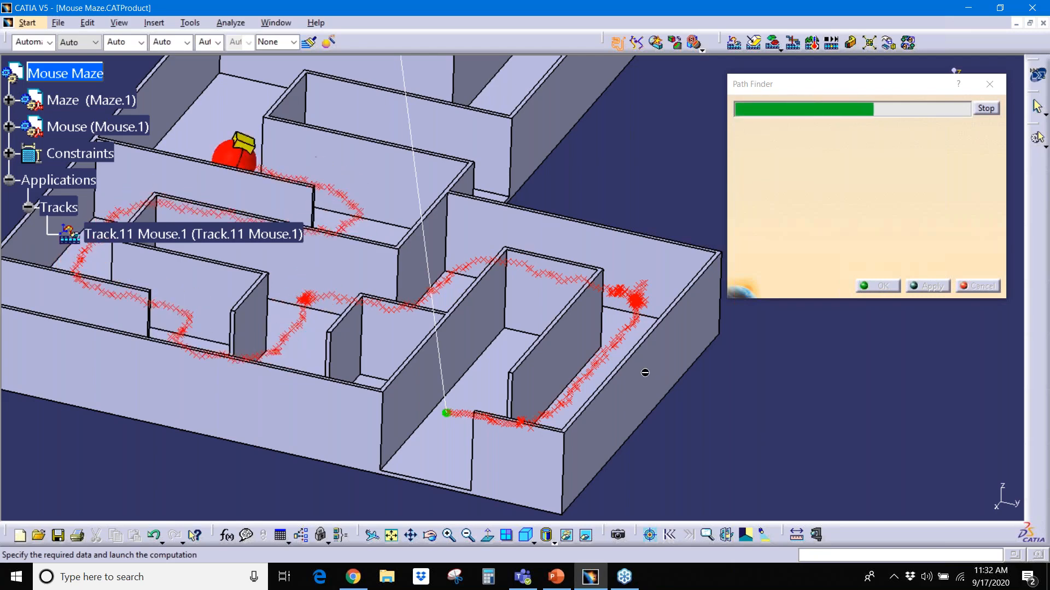
middle_click_drag(536, 311, 581, 436)
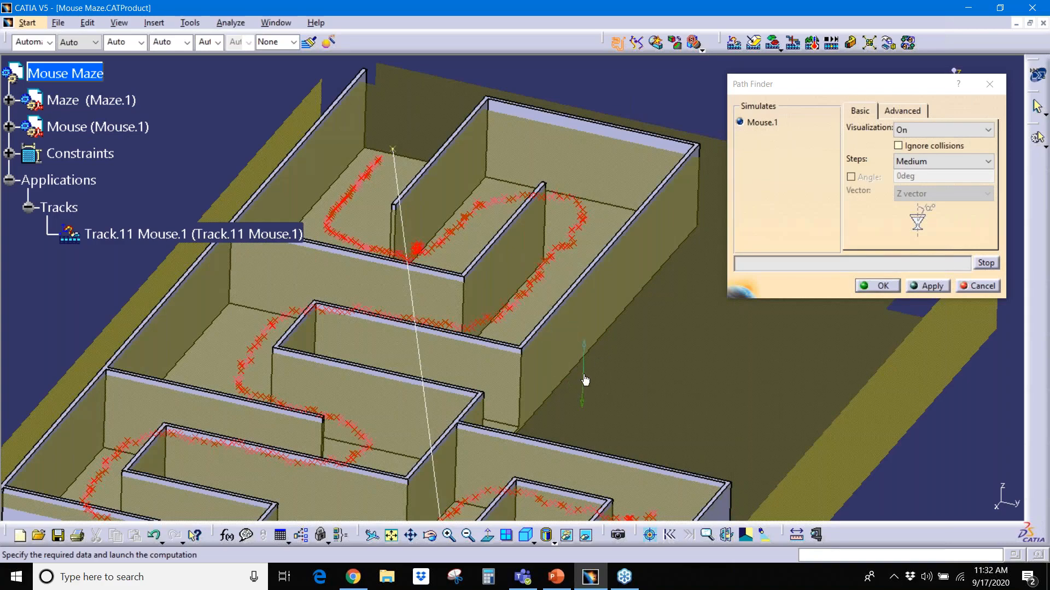
middle_click_drag(583, 378, 595, 428)
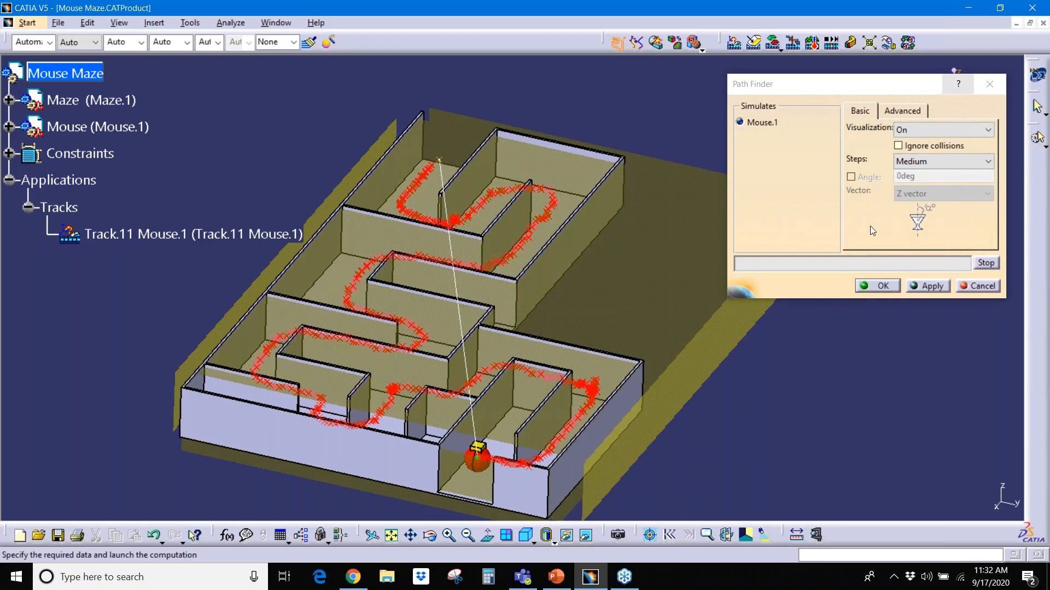
left_click(870, 288)
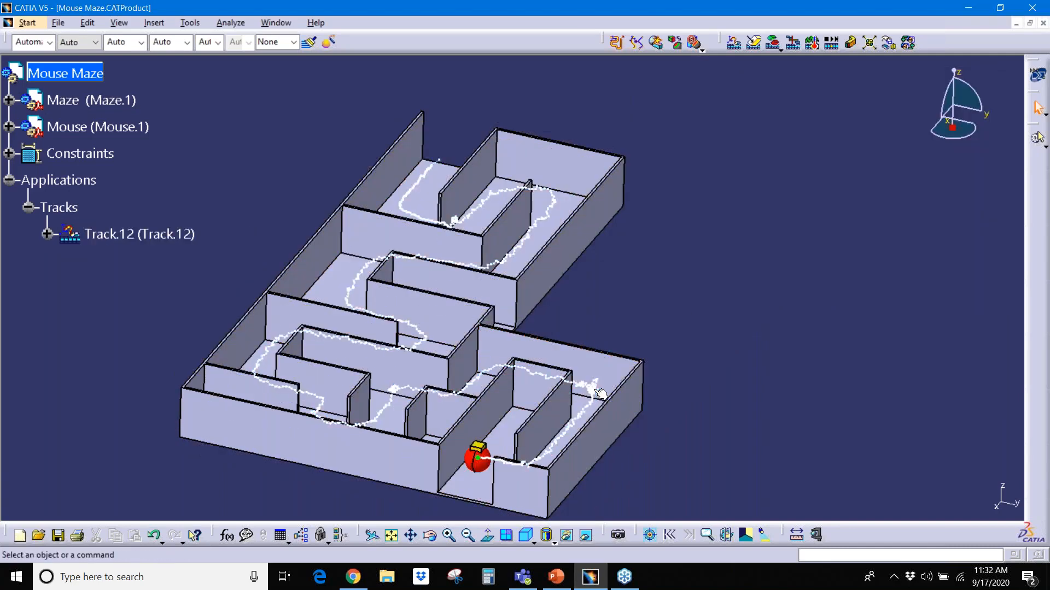
Play the computed track from its start and follow the mouse through the maze corridors to the far end
double_click(134, 235)
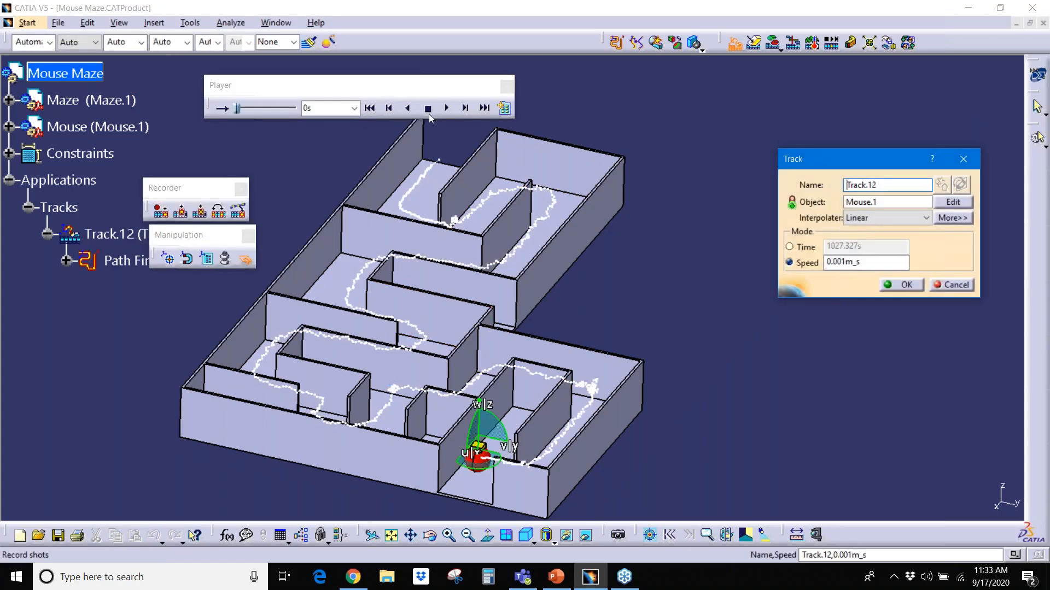
left_click(371, 109)
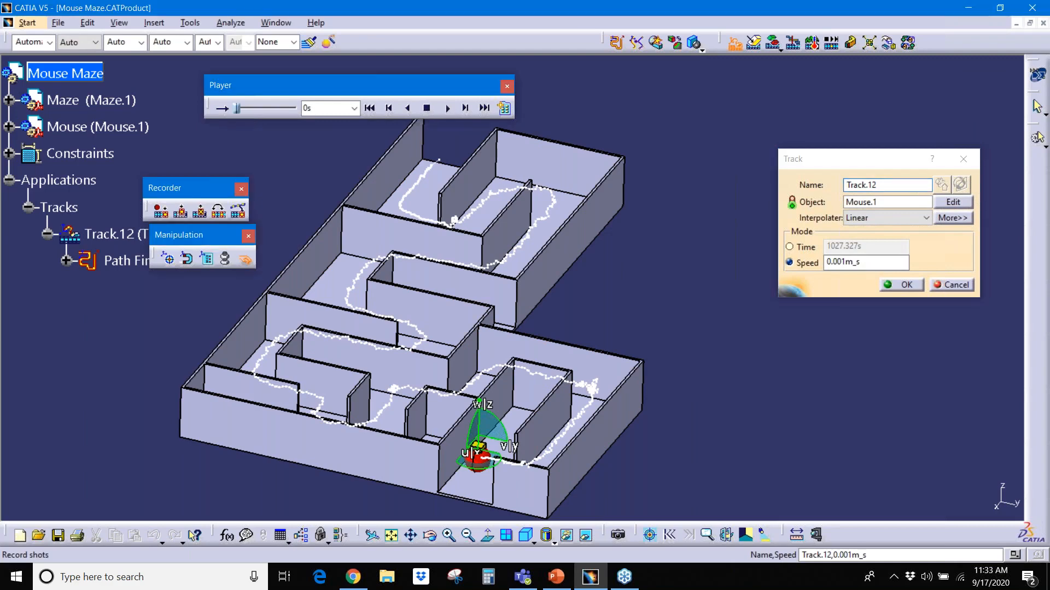
middle_click_drag(546, 423, 492, 281)
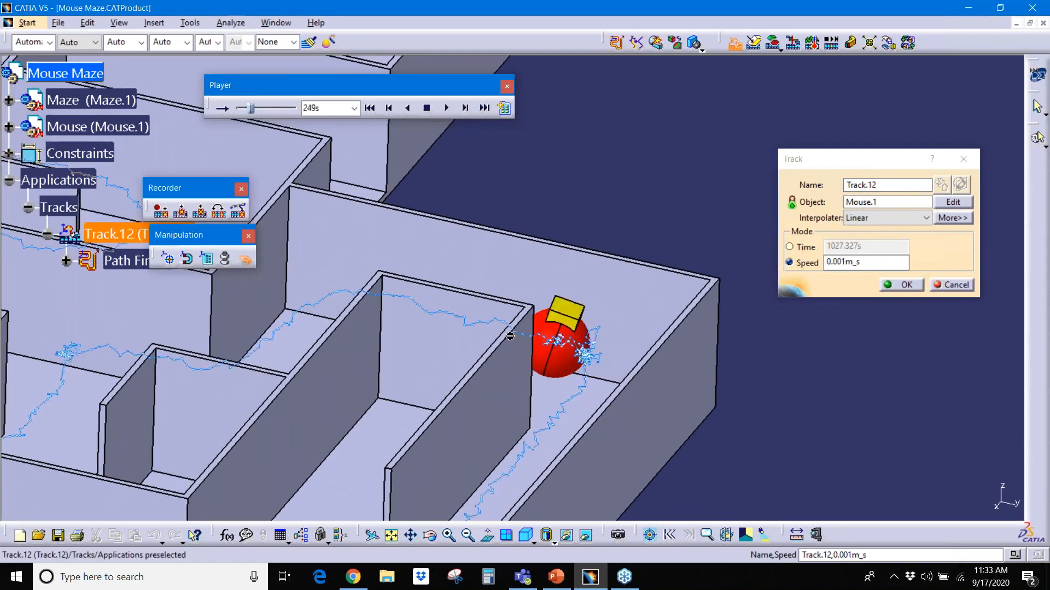
middle_click_drag(538, 340, 785, 375)
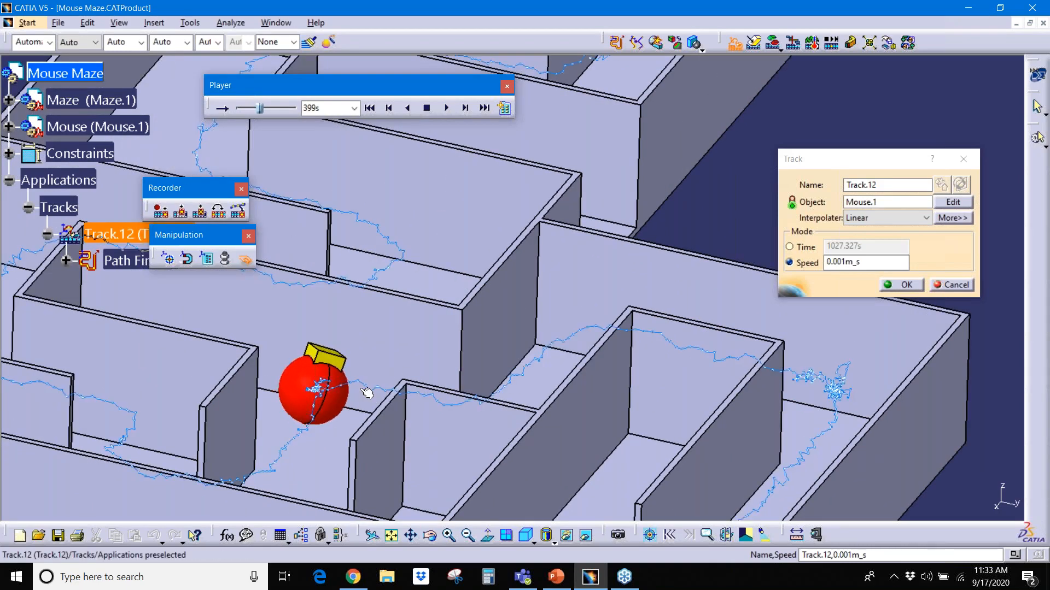
middle_click_drag(319, 378, 609, 441)
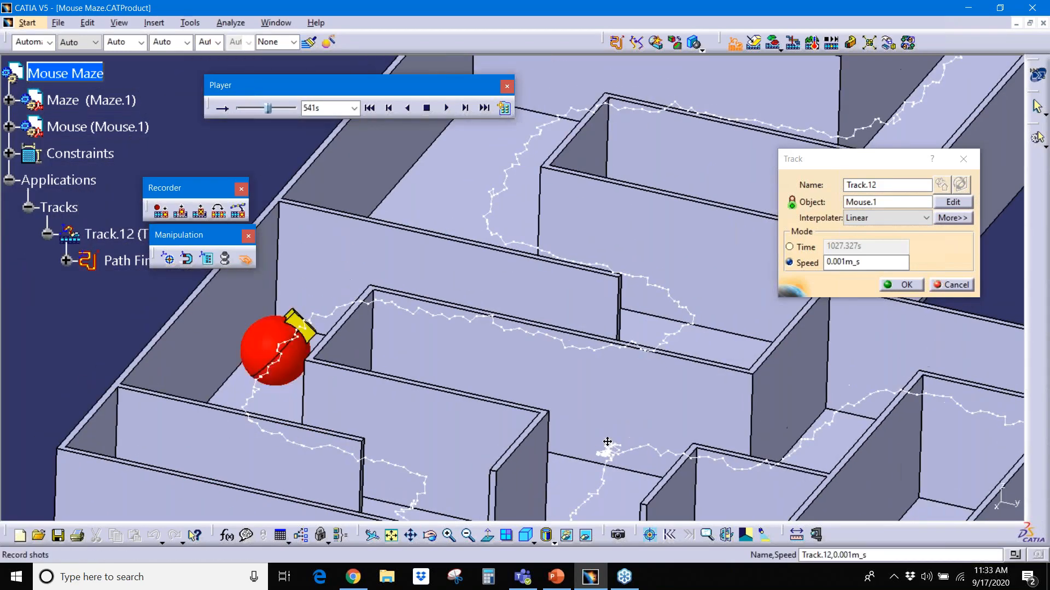
middle_click_drag(559, 363, 415, 478)
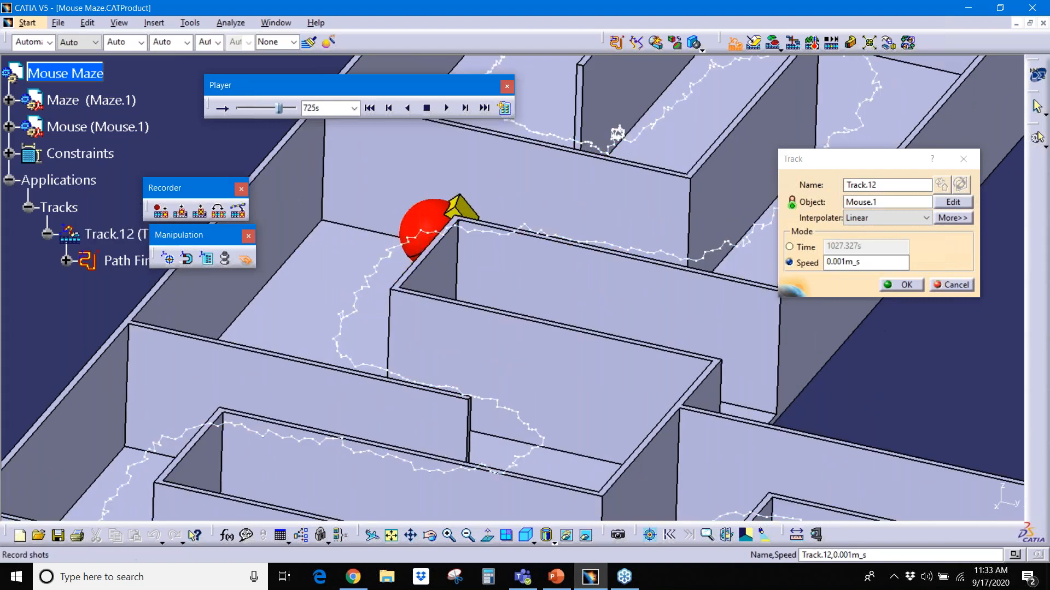
middle_click_drag(590, 295, 447, 447)
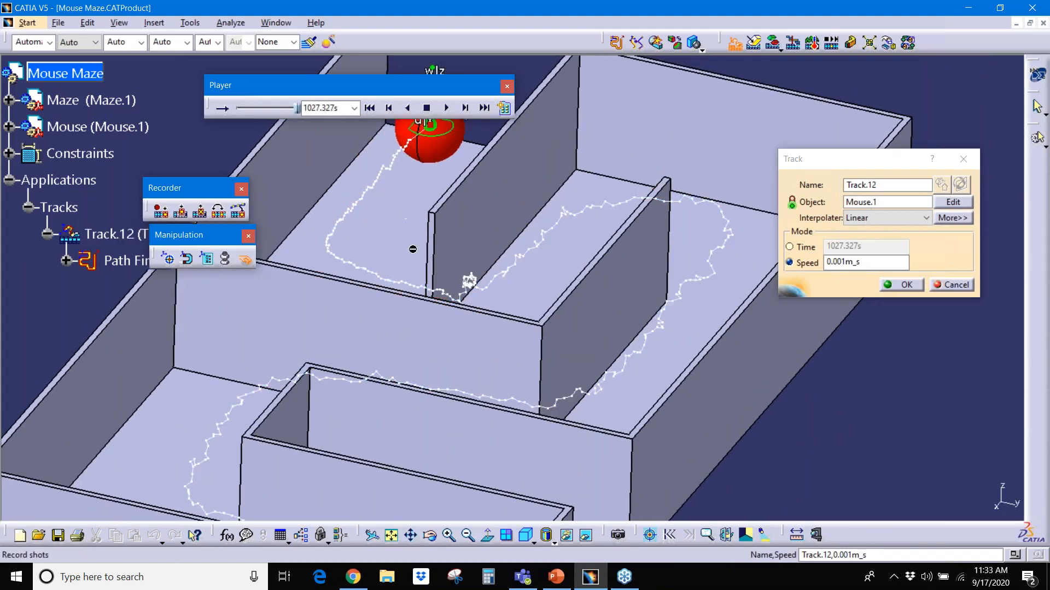
middle_click_drag(466, 279, 506, 206)
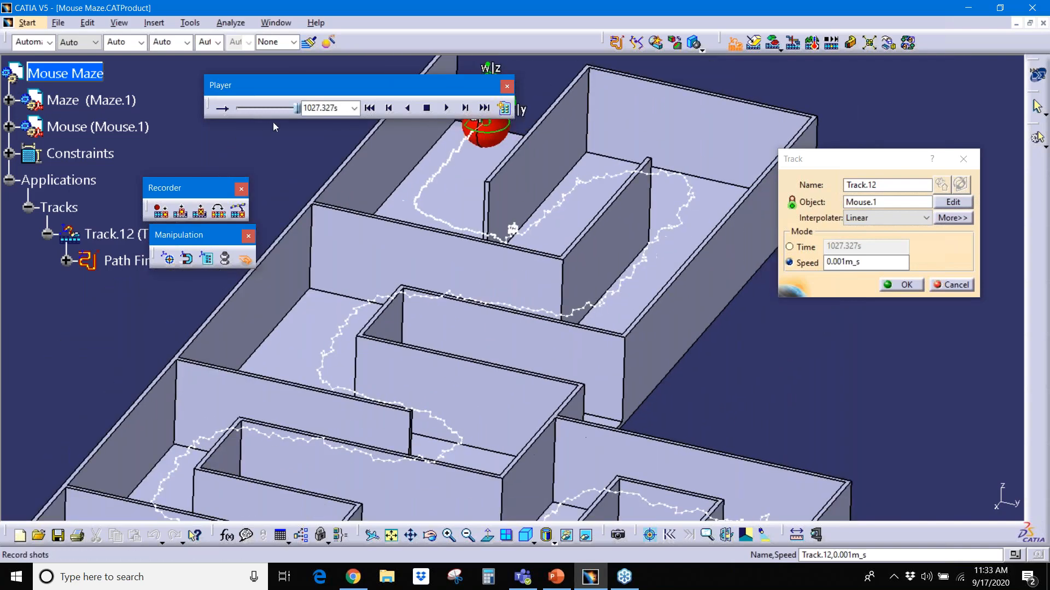
Set the track's playback to about 692 s, examine the mouse's orientation up close, rewind to the start and accept the track
left_click_drag(297, 109, 278, 110)
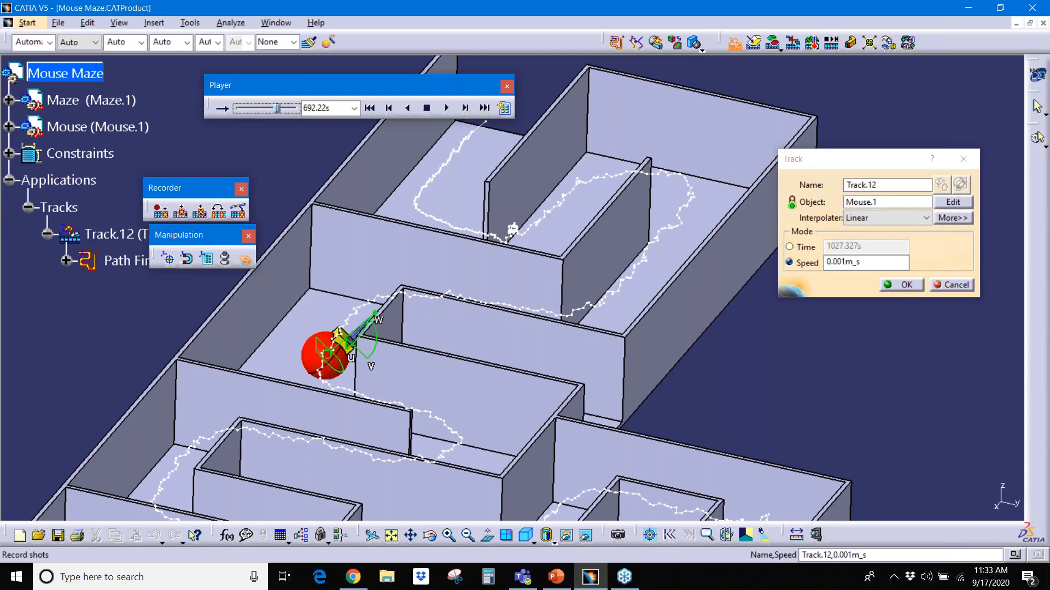
middle_click(327, 354)
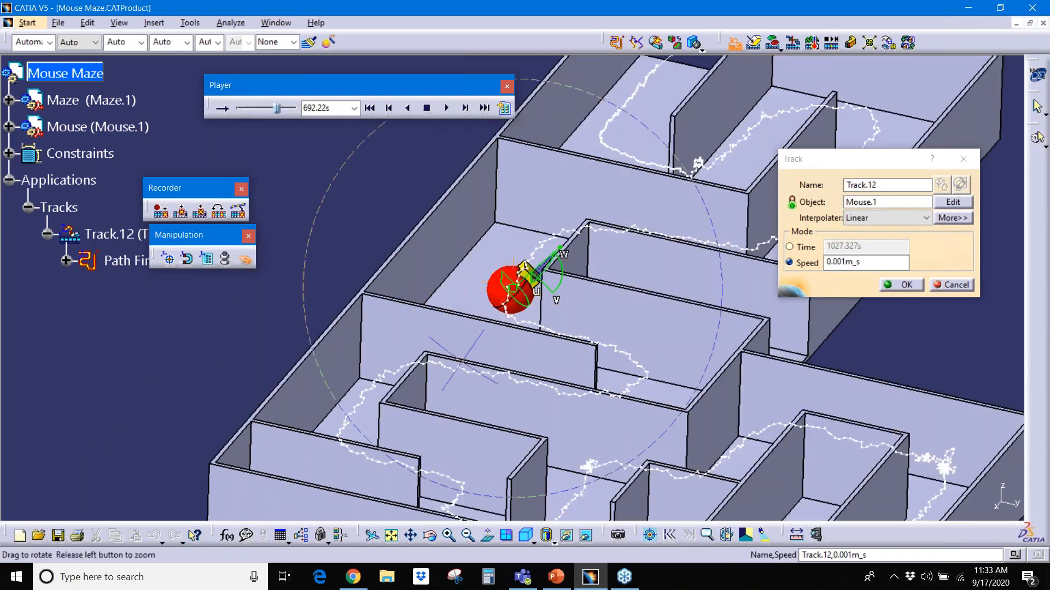
middle_click_drag(482, 364, 485, 215)
mouse_move(547, 347)
middle_mouse_down()
mouse_move(531, 317)
mouse_move(532, 356)
middle_mouse_up()
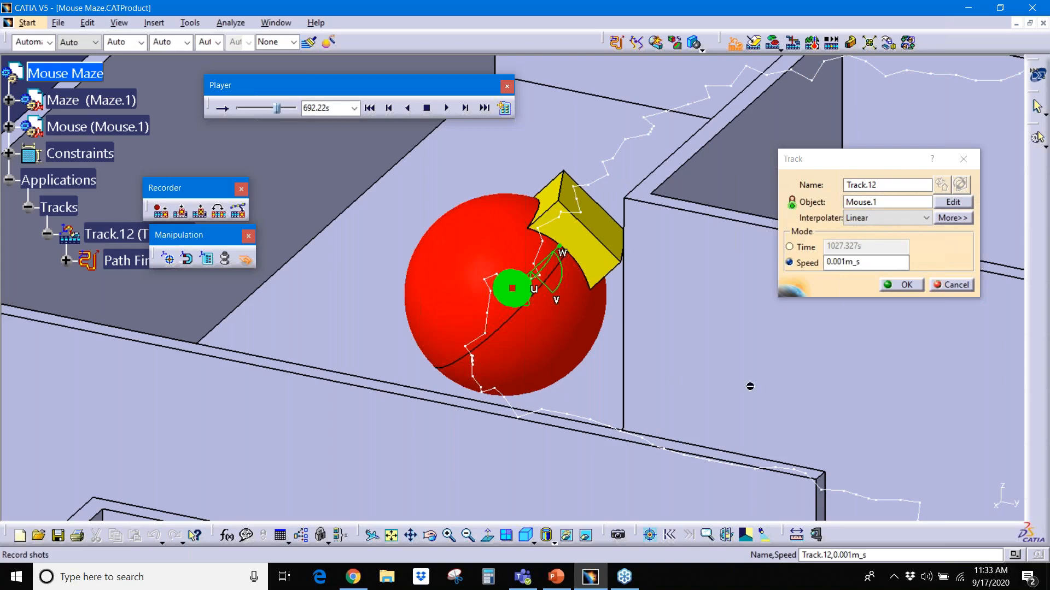
left_click(369, 107)
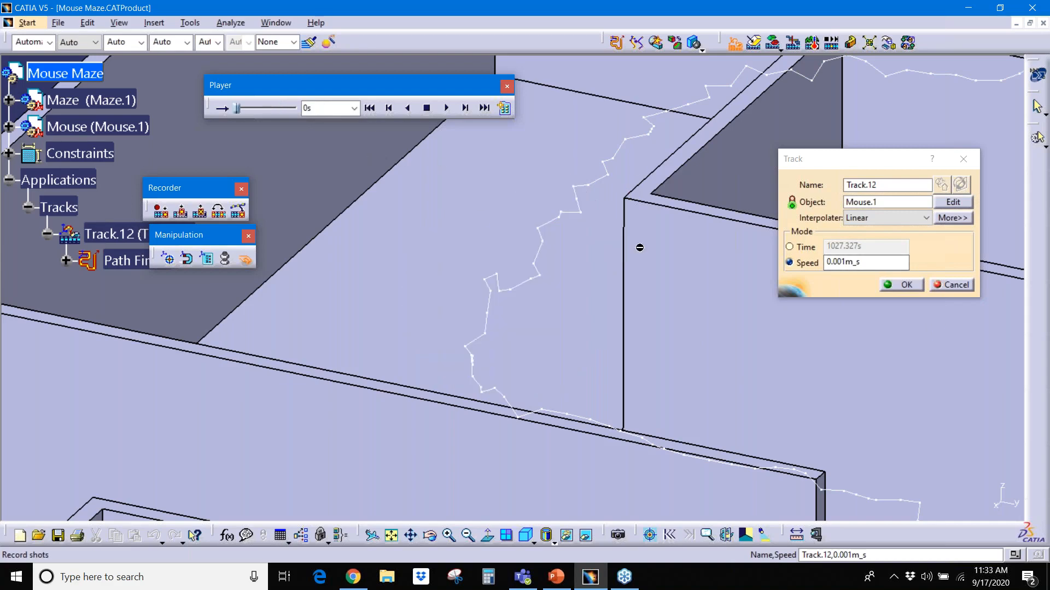
middle_click_drag(649, 233, 604, 377)
left_click(897, 286)
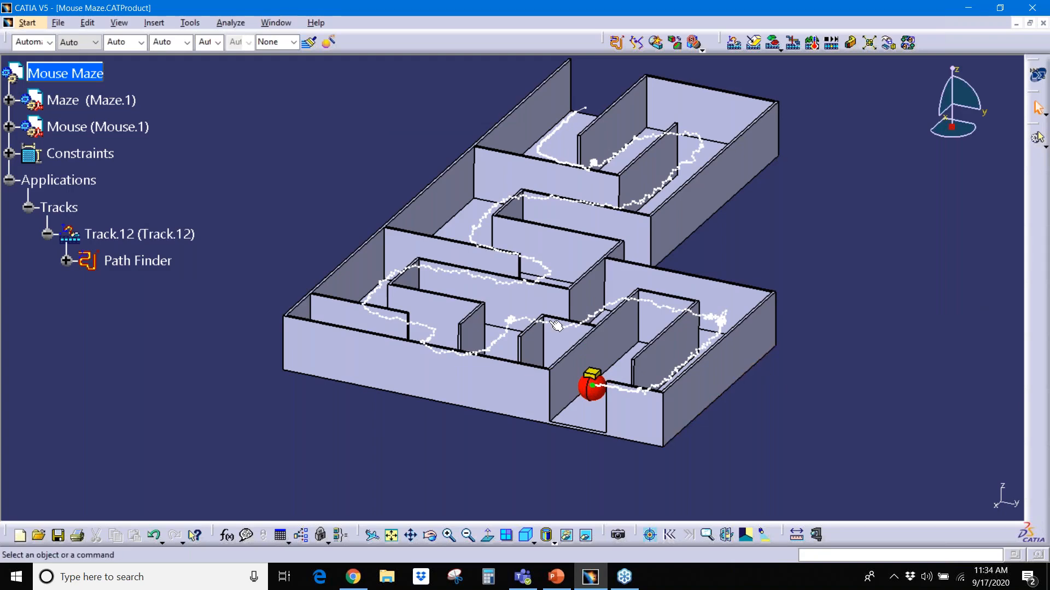
Collapse Track.12 in the specification tree and hide it
left_click(47, 234)
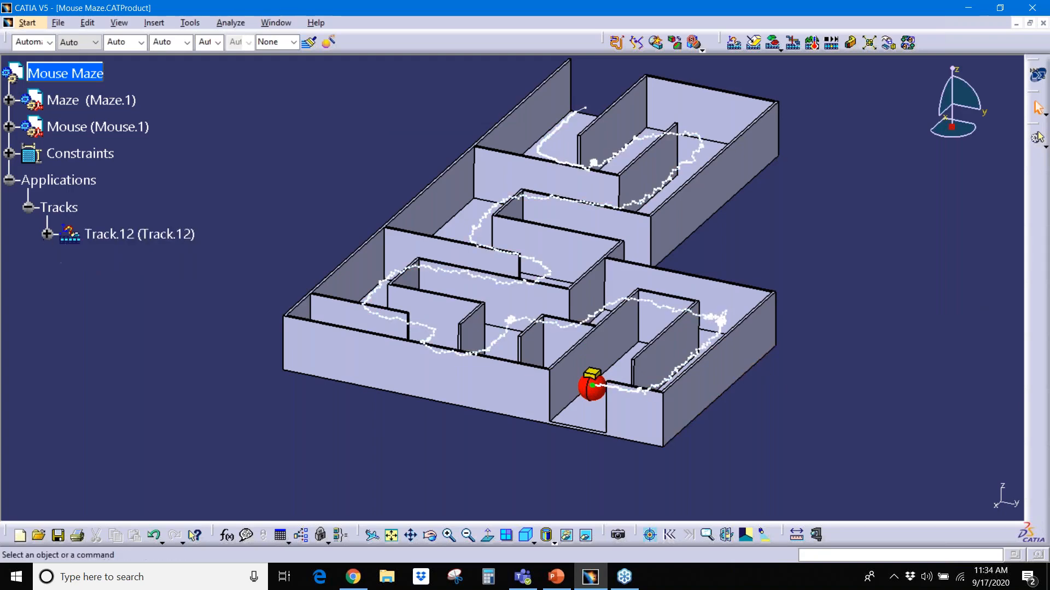
right_click(106, 235)
left_click(142, 276)
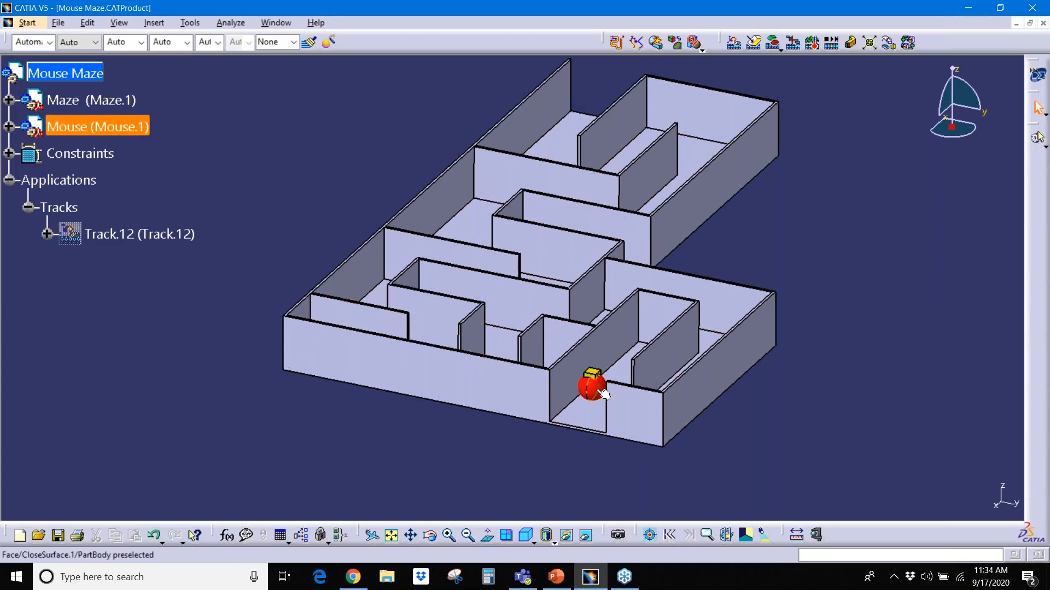
Create a shuttle containing the mouse, with angle validation limited to 3 degrees about the Z vector
middle_click_drag(600, 365, 546, 358)
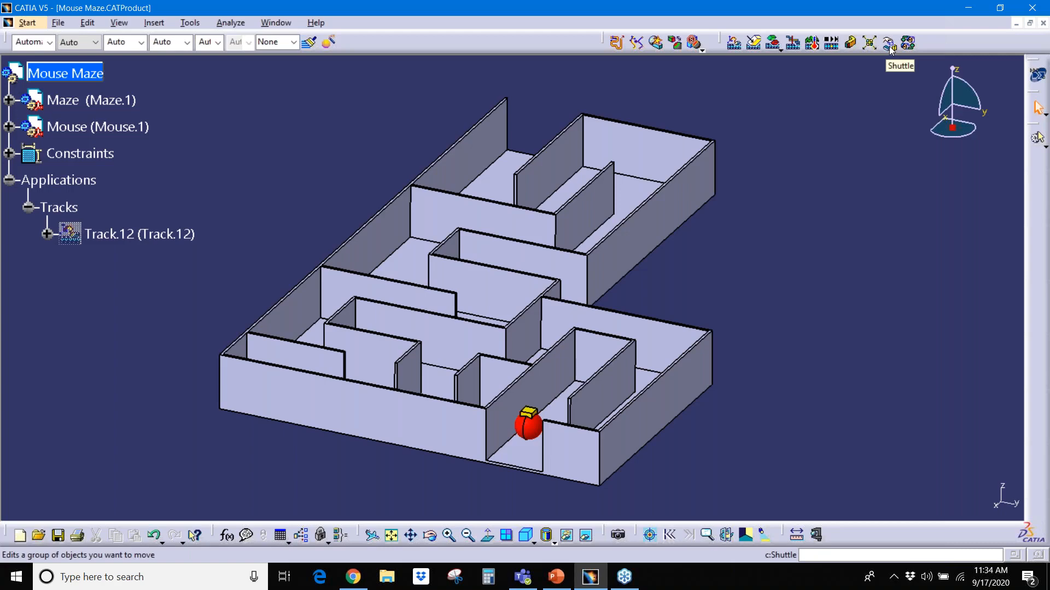
left_click(890, 48)
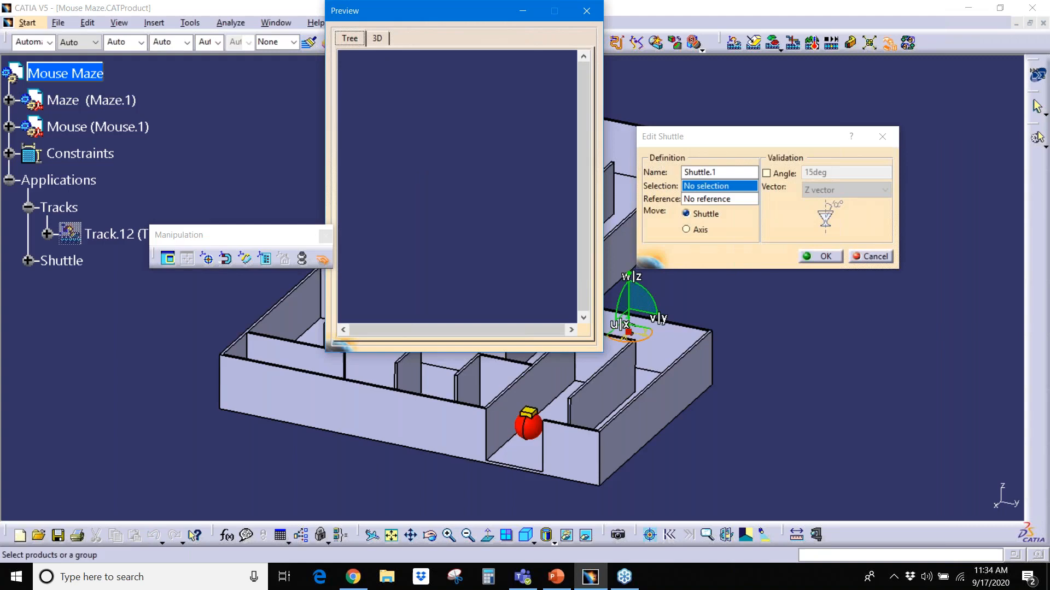
left_click(529, 432)
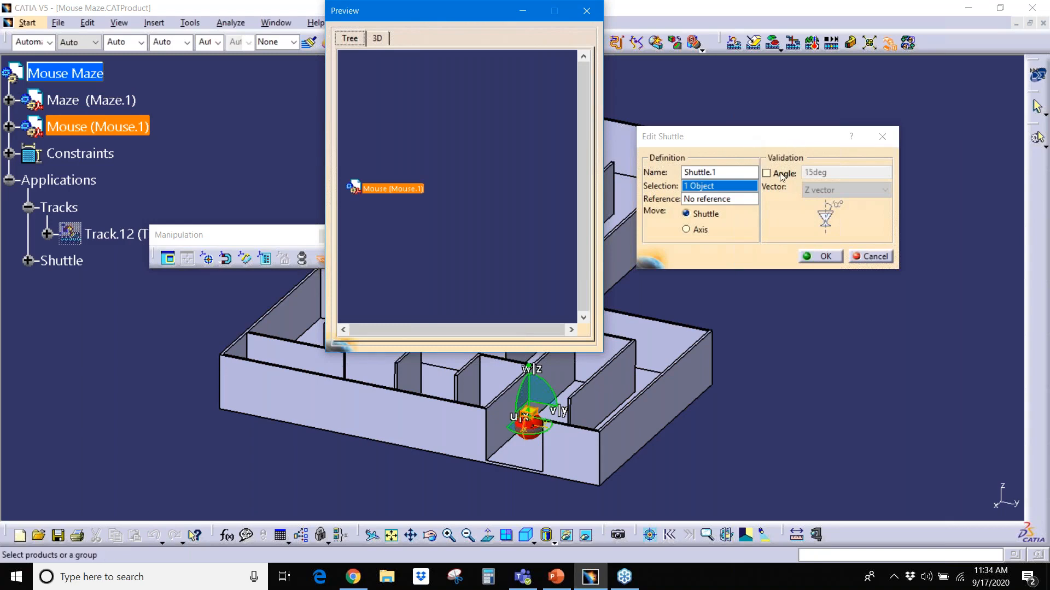
left_click(769, 175)
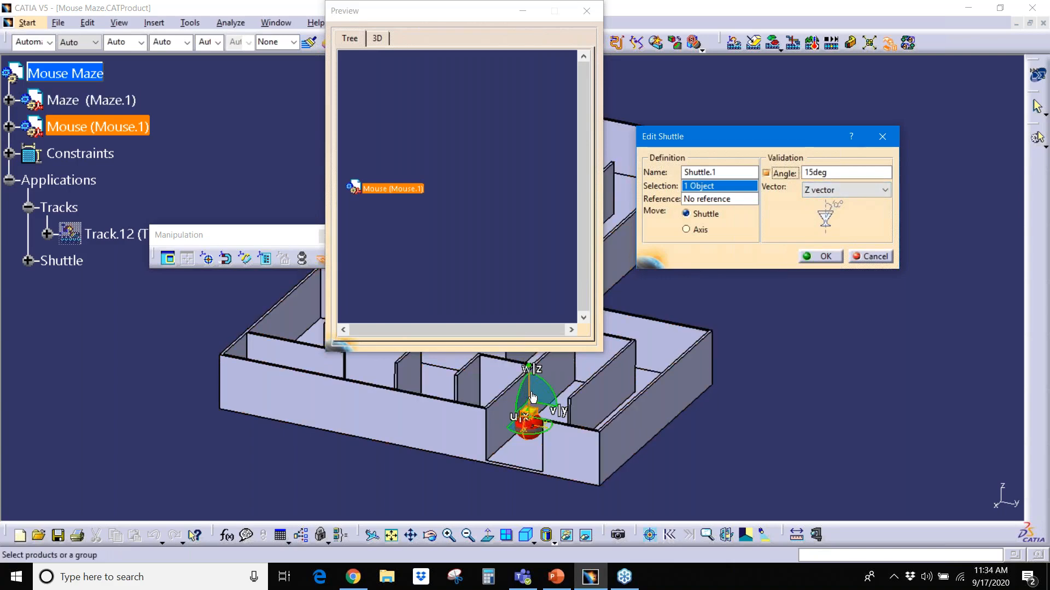
double_click(820, 173)
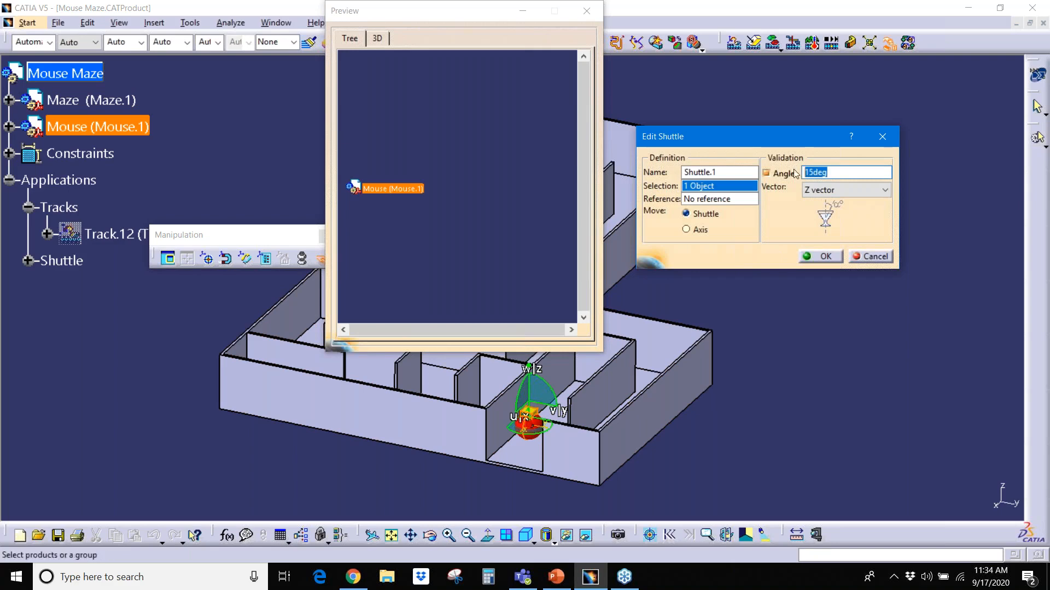
type("3")
left_click(818, 257)
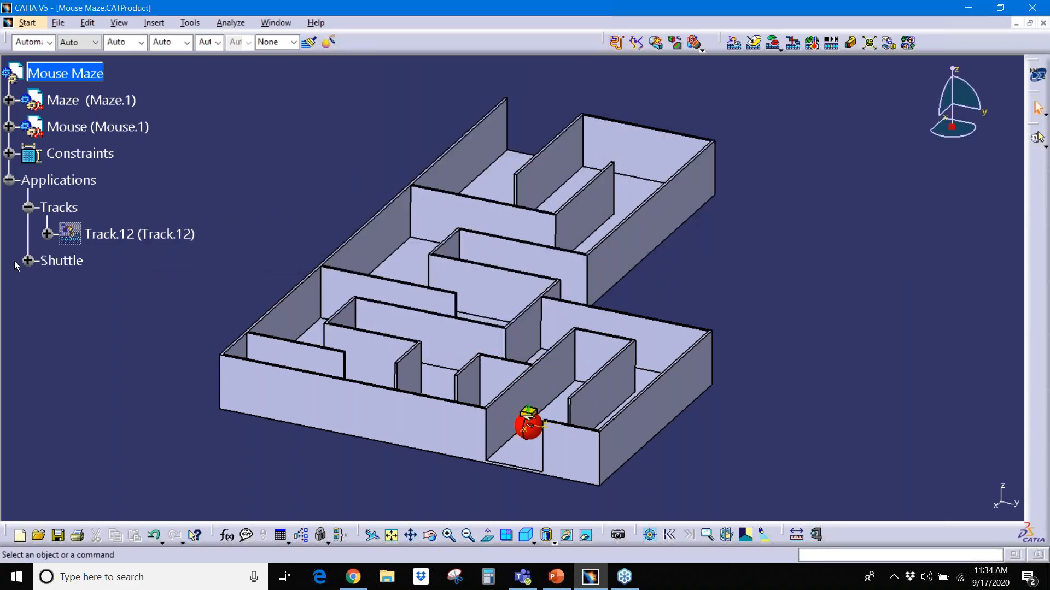
Locate the new shuttle in the tree, examine its symbol on the mouse, and hide the shuttle
left_click(27, 261)
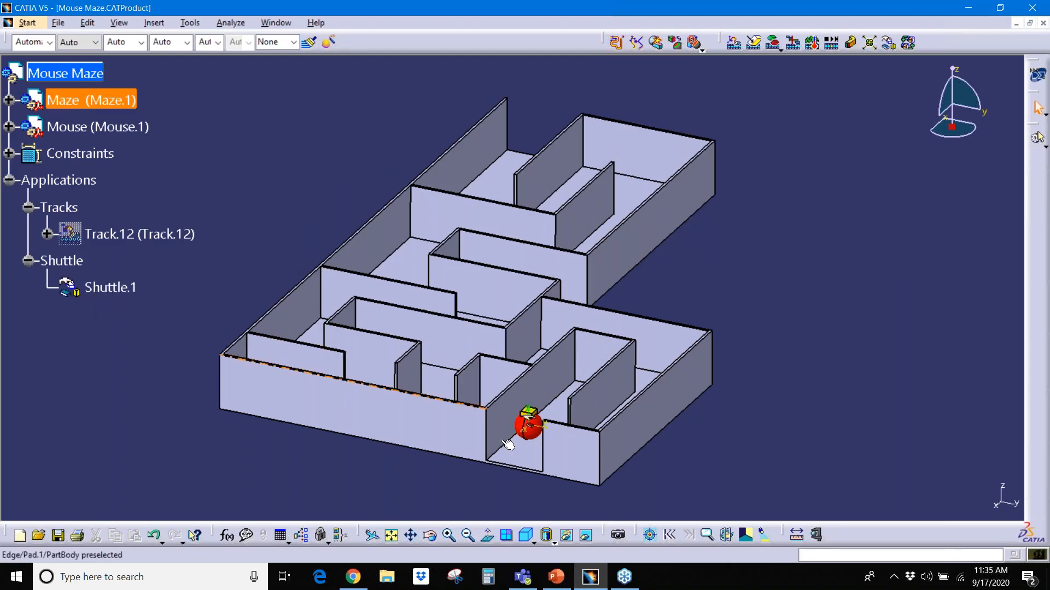
left_click(522, 397)
middle_click_drag(524, 450, 538, 359)
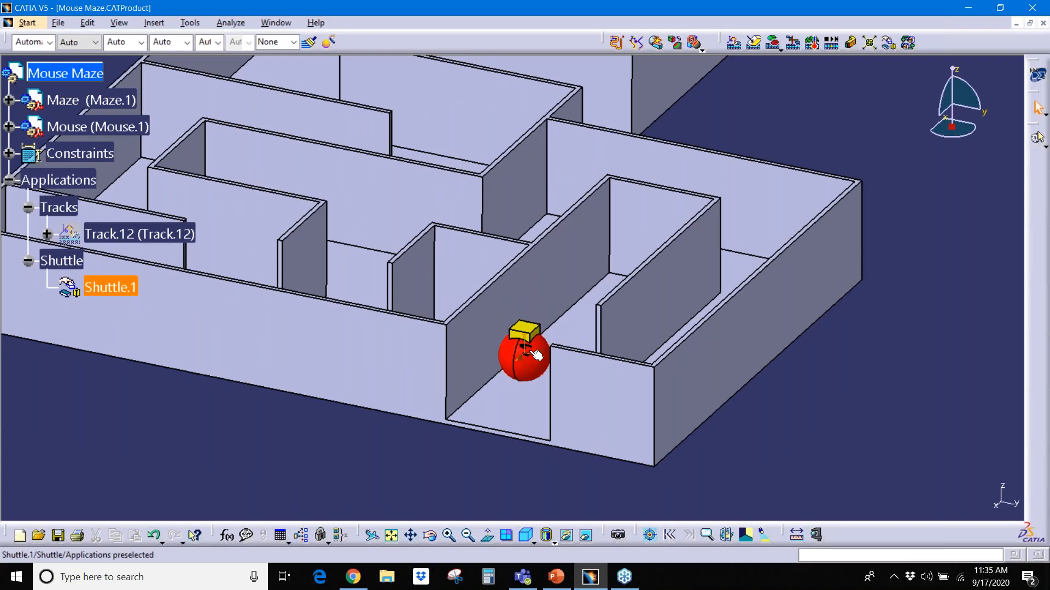
middle_click_drag(518, 317, 524, 366)
left_click(518, 317)
middle_click_drag(549, 277, 535, 394)
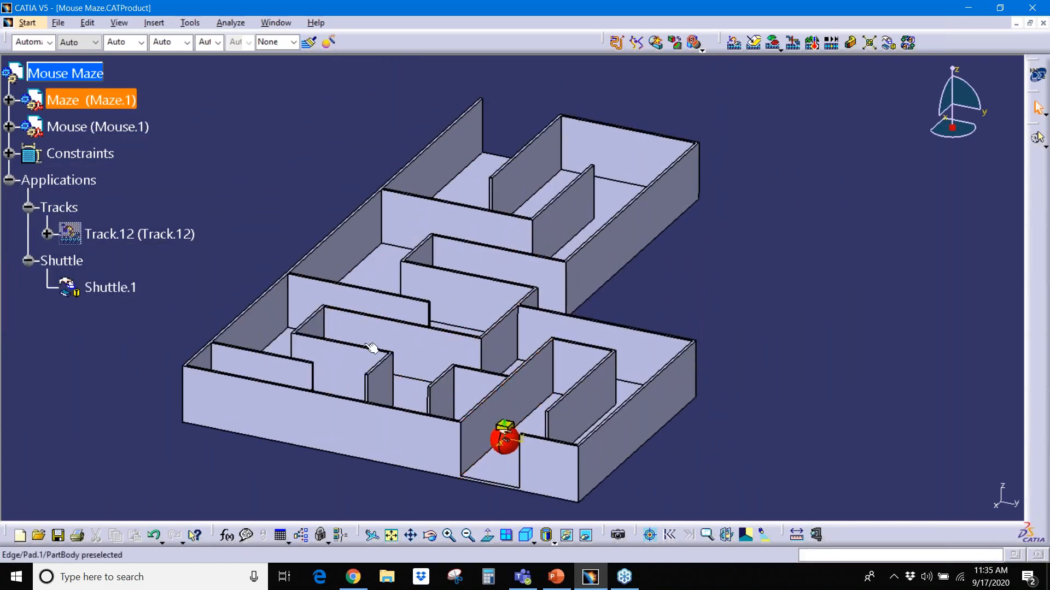
right_click(110, 290)
left_click(141, 334)
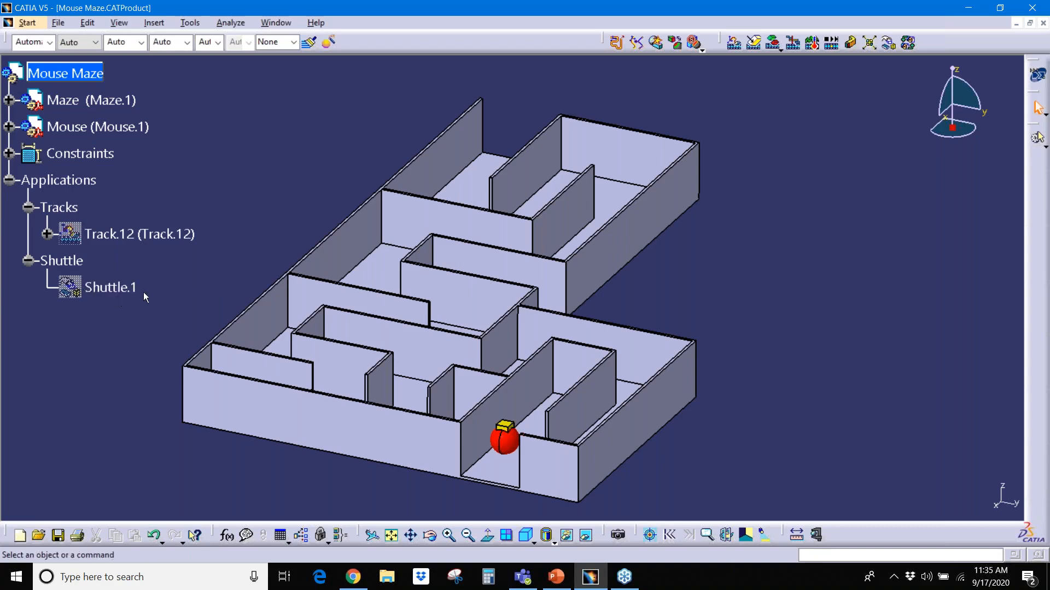
Create a track for Shuttle.1, move the mouse to the maze's far end, record that position and rewind the track
left_click(734, 42)
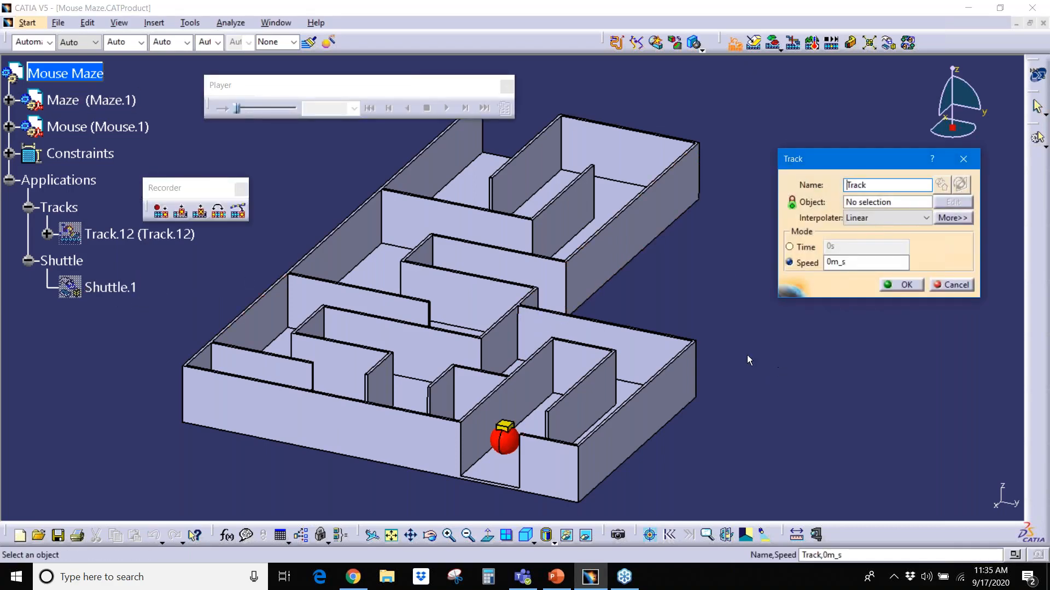
left_click(112, 290)
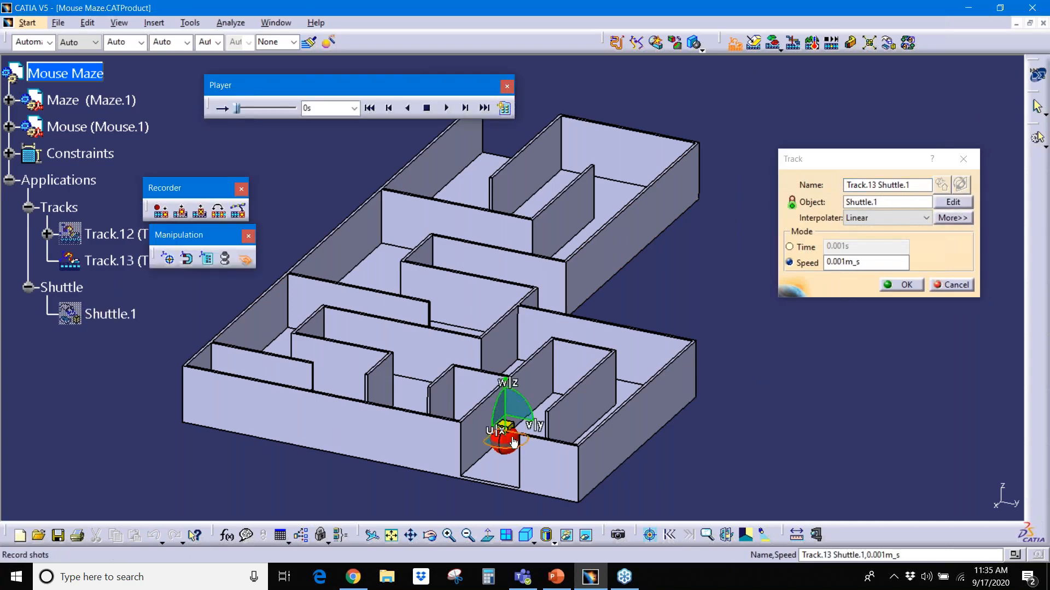
left_click_drag(511, 447, 499, 158)
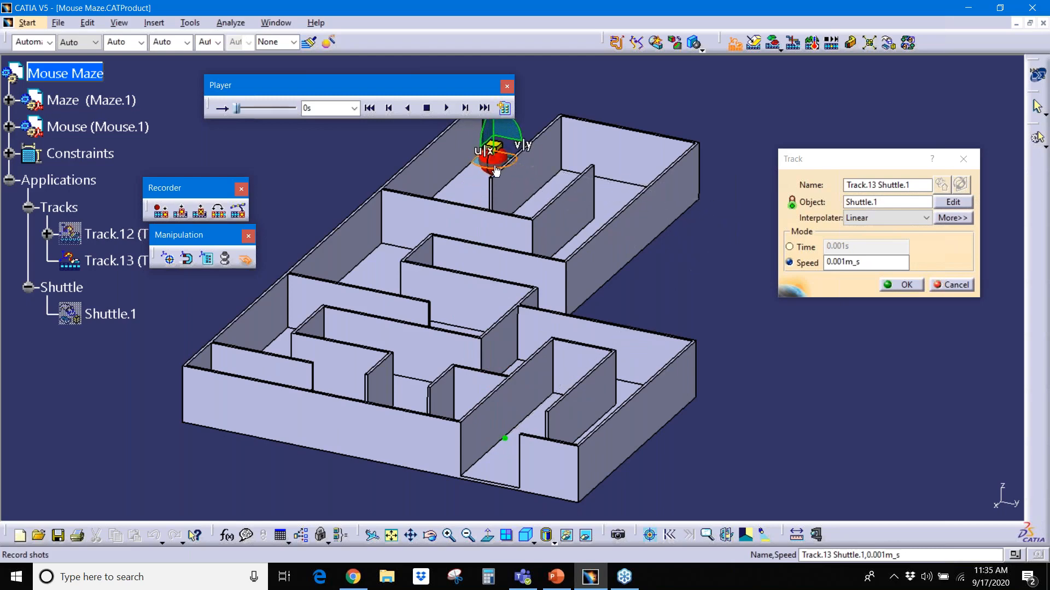
left_click(162, 212)
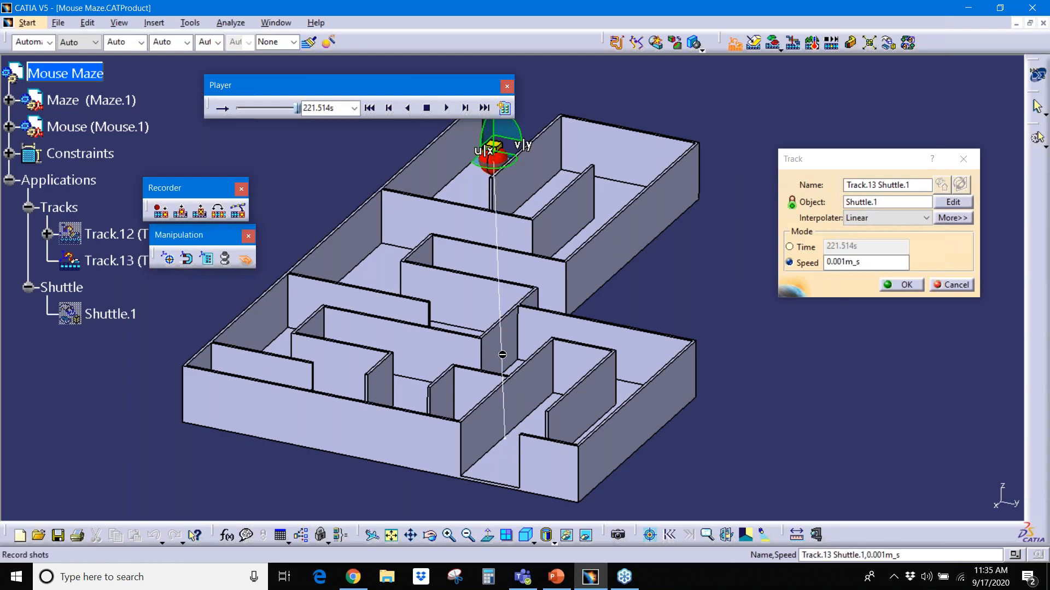
left_click(370, 107)
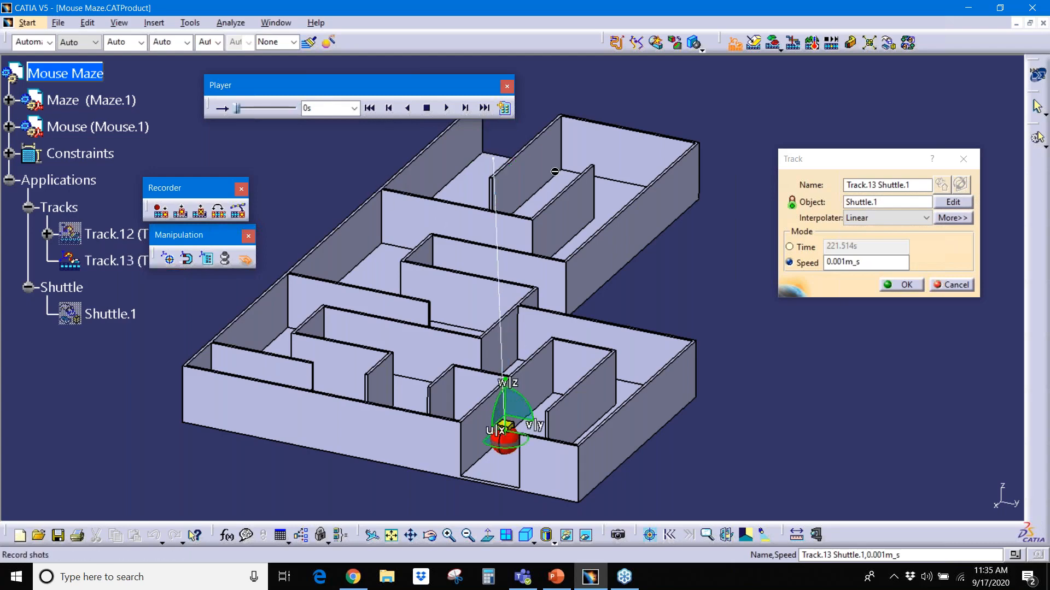
Finish the shuttle track, start Path Finder on Track.13 Shuttle.1, lower the bounding box below the wall tops and pull its front face inward
left_click(906, 283)
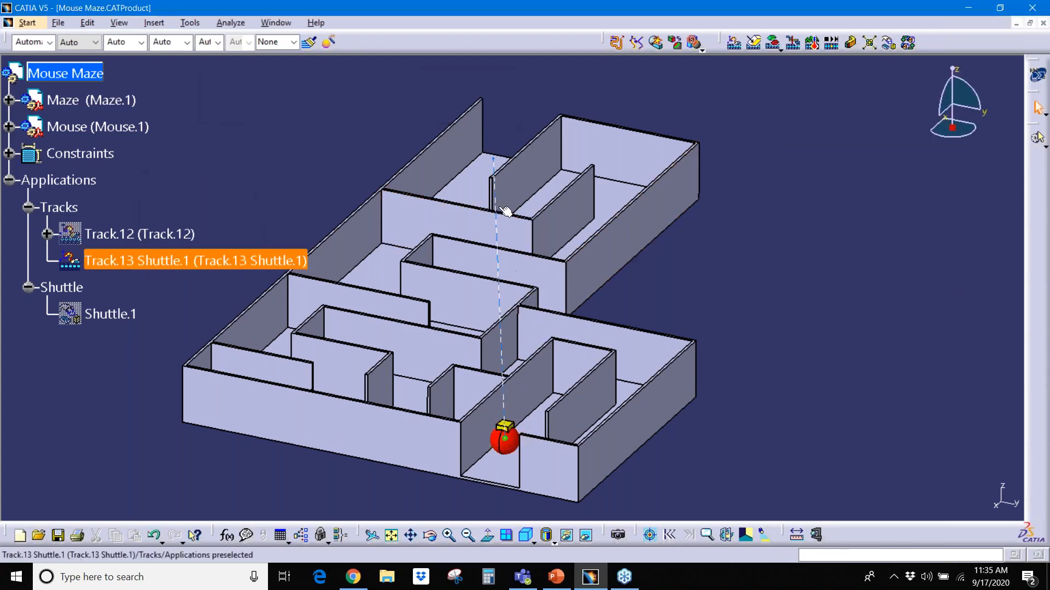
left_click(617, 42)
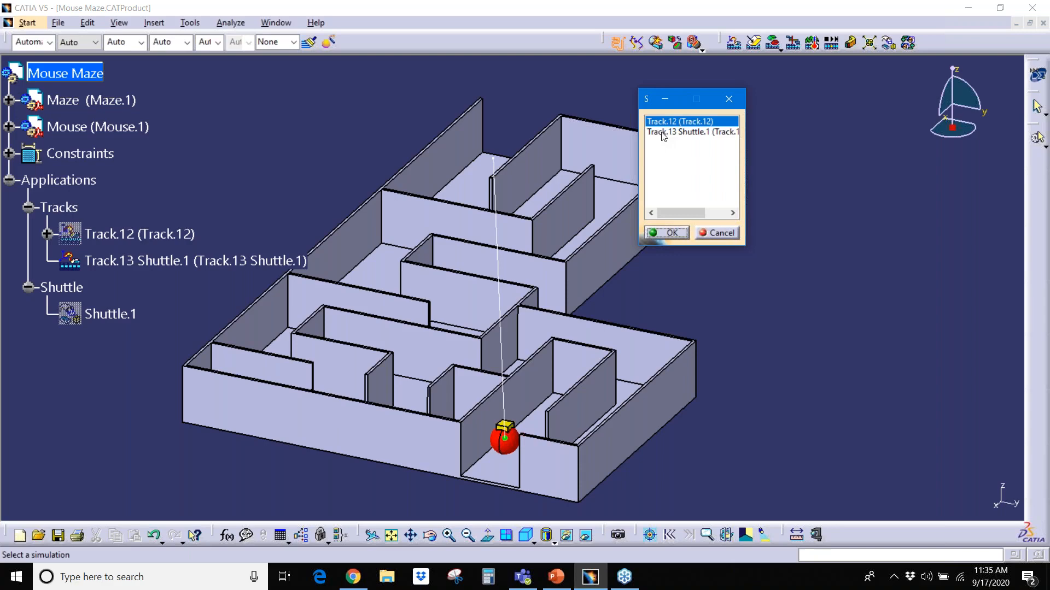
left_click(678, 133)
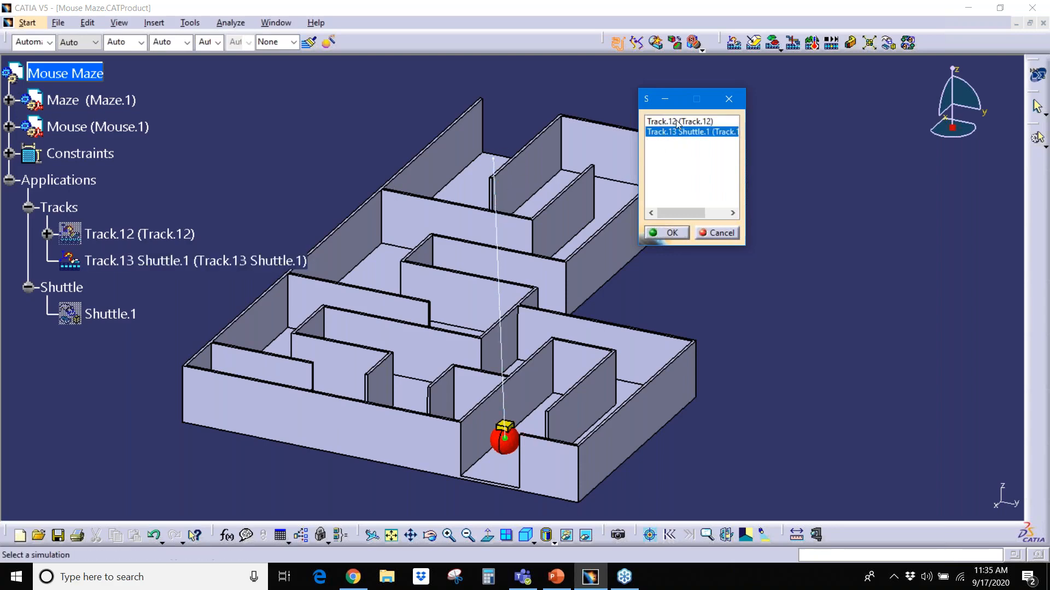
left_click(668, 233)
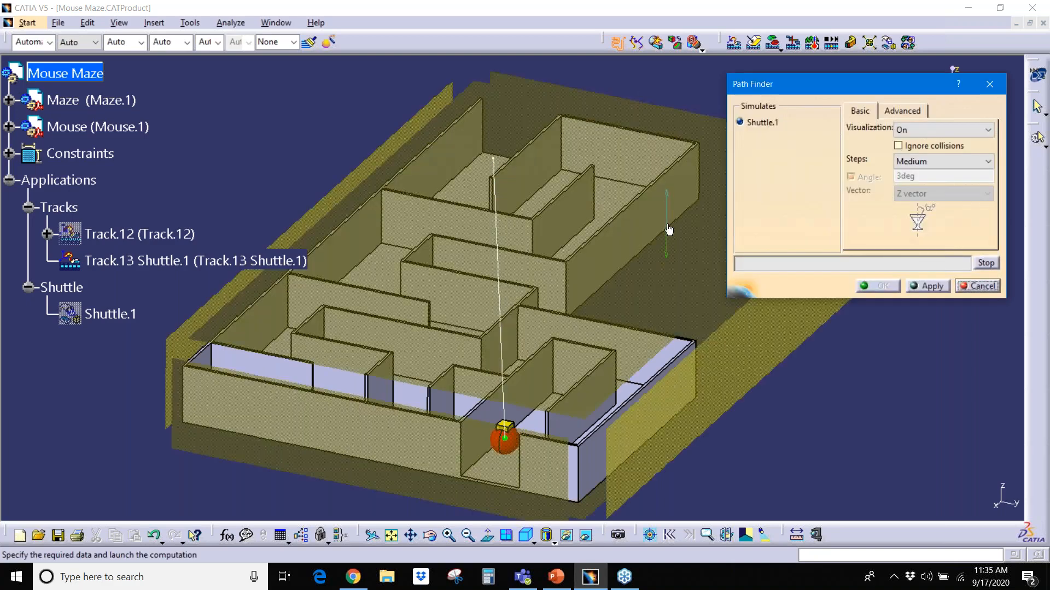
left_click_drag(579, 214, 582, 243)
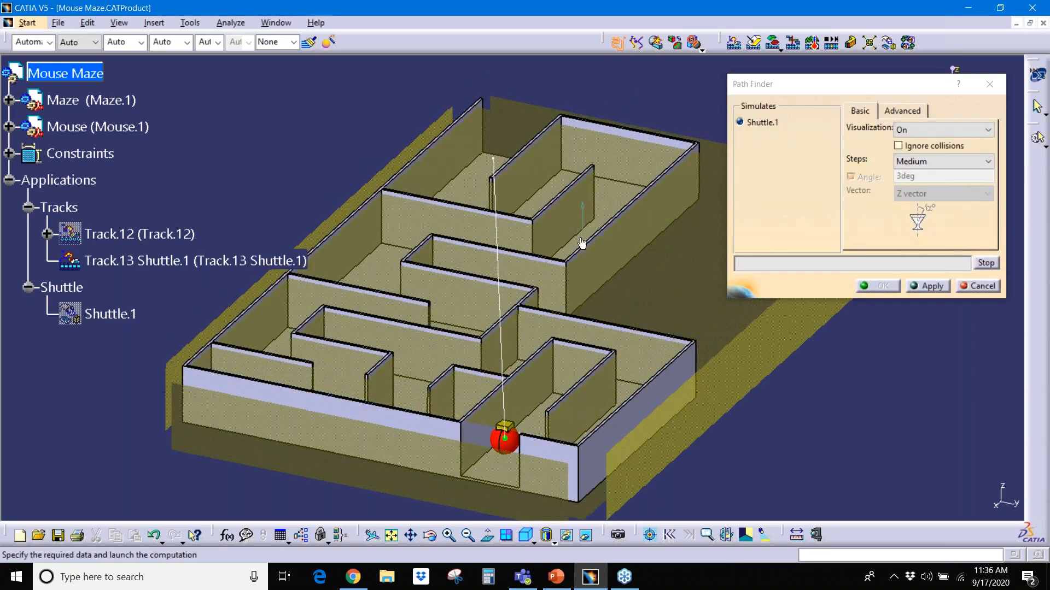
left_click_drag(387, 450, 401, 438)
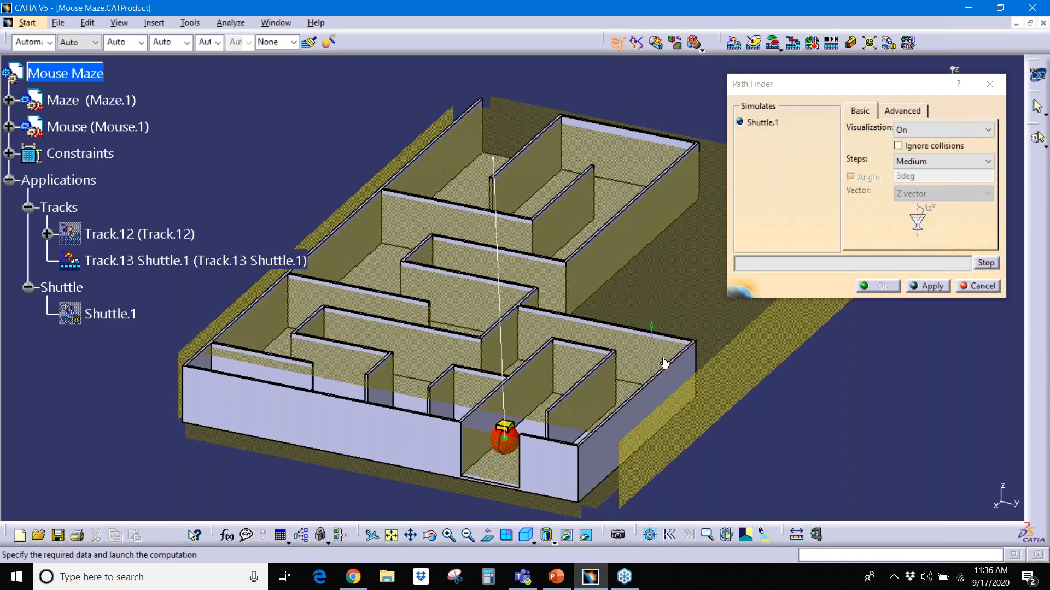
Compute the shuttle's path through the maze with visualization on and medium steps, inspect the route and accept it
left_click(927, 286)
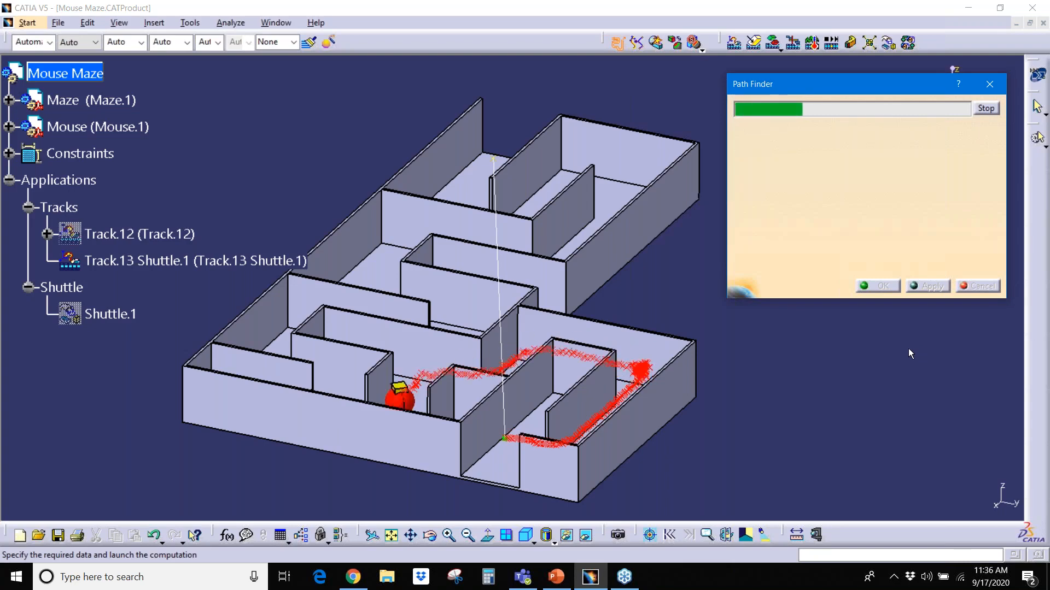
middle_click(476, 307)
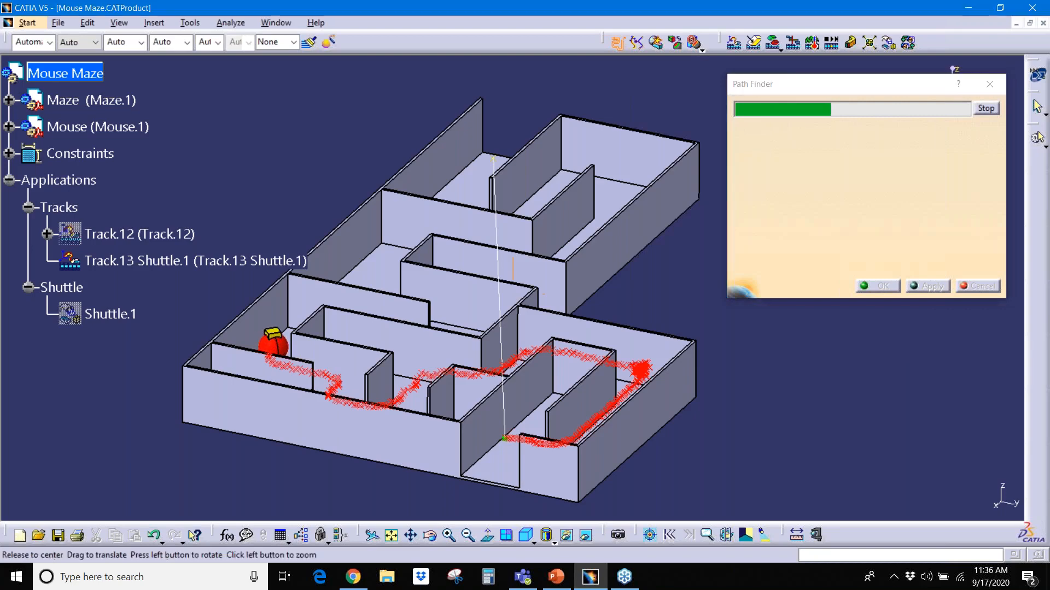
middle_click_drag(489, 333, 508, 287)
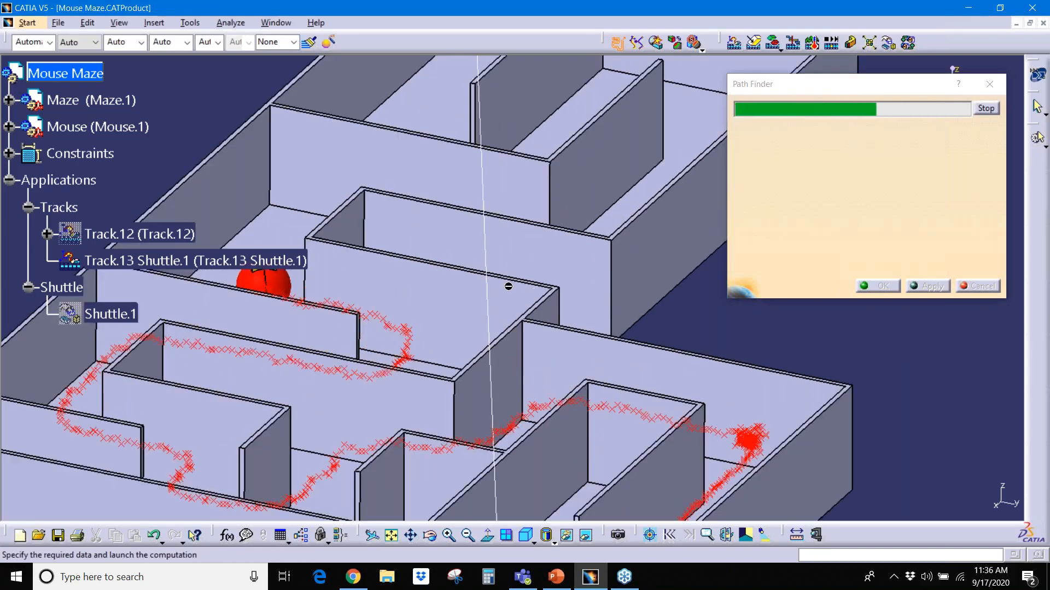
middle_click_drag(562, 260, 468, 379)
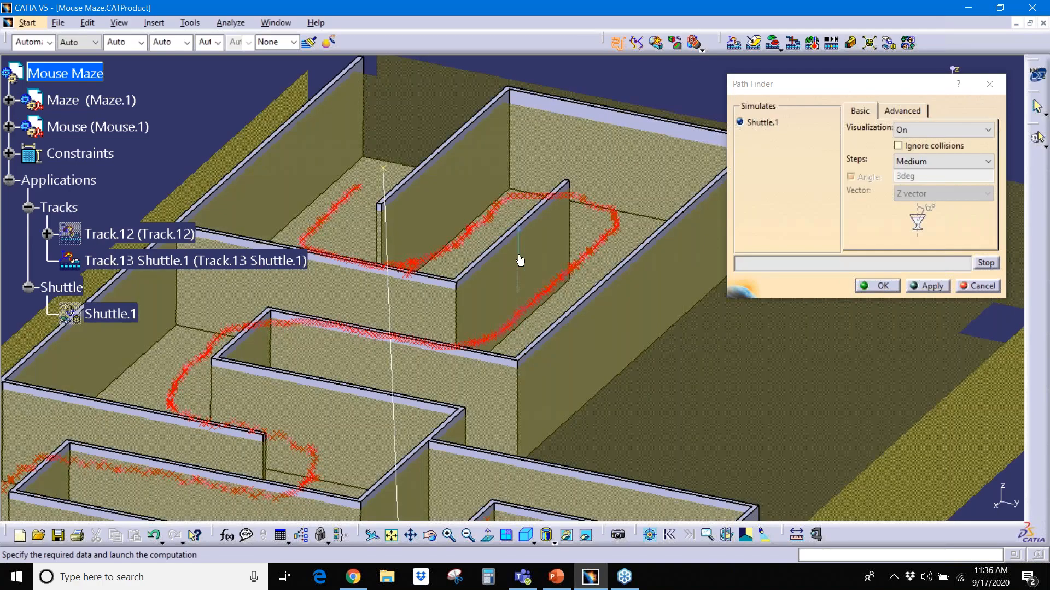
middle_click_drag(520, 260, 521, 356)
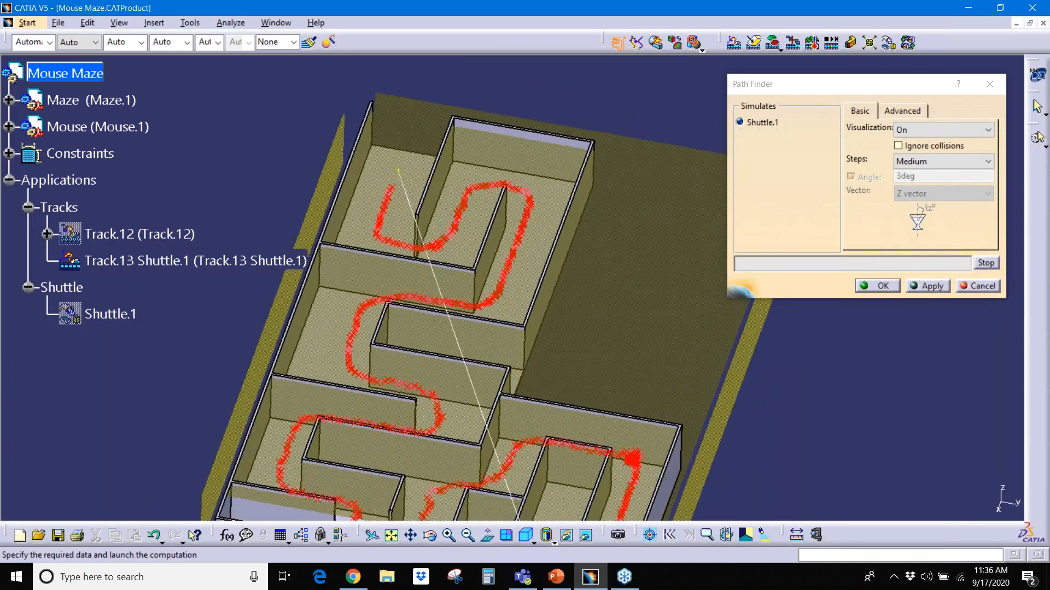
left_click(883, 286)
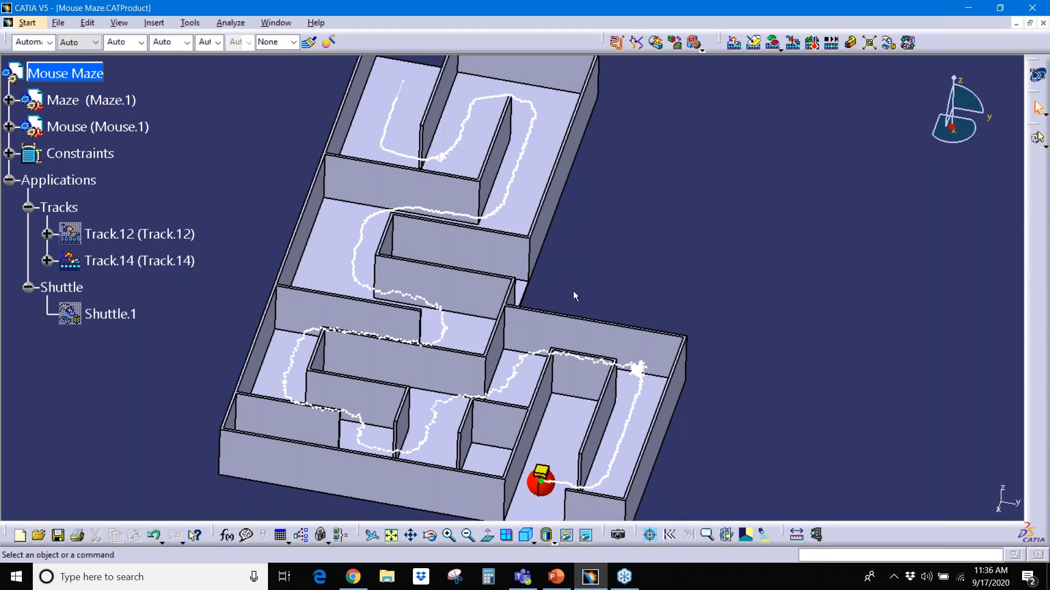
Smooth Track.14 using a translation step of 2.516 mm and a rotation gain of 1
middle_click_drag(520, 338, 438, 246)
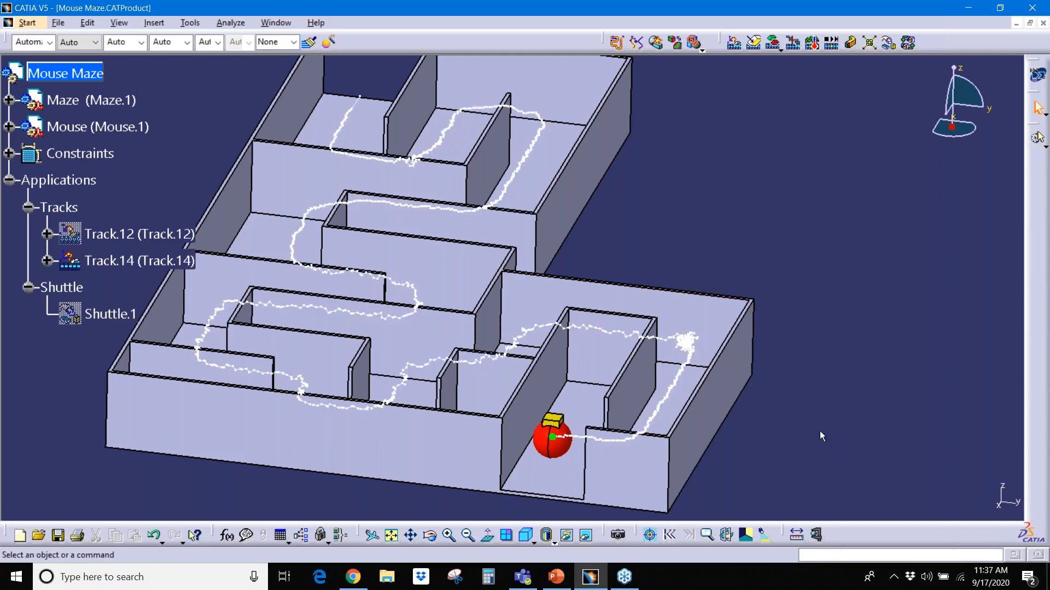
left_click(637, 43)
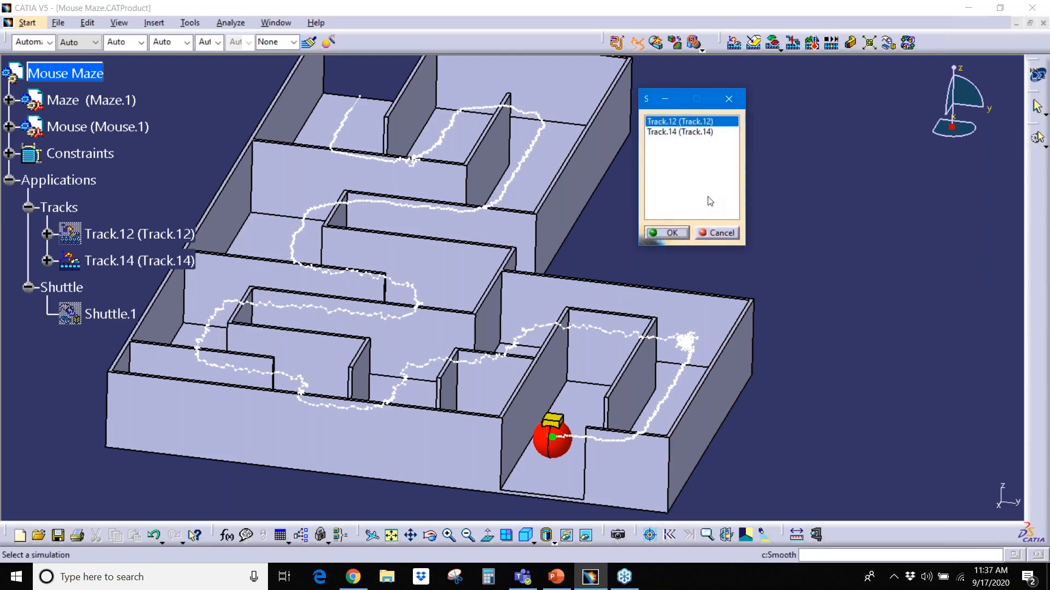
left_click(667, 133)
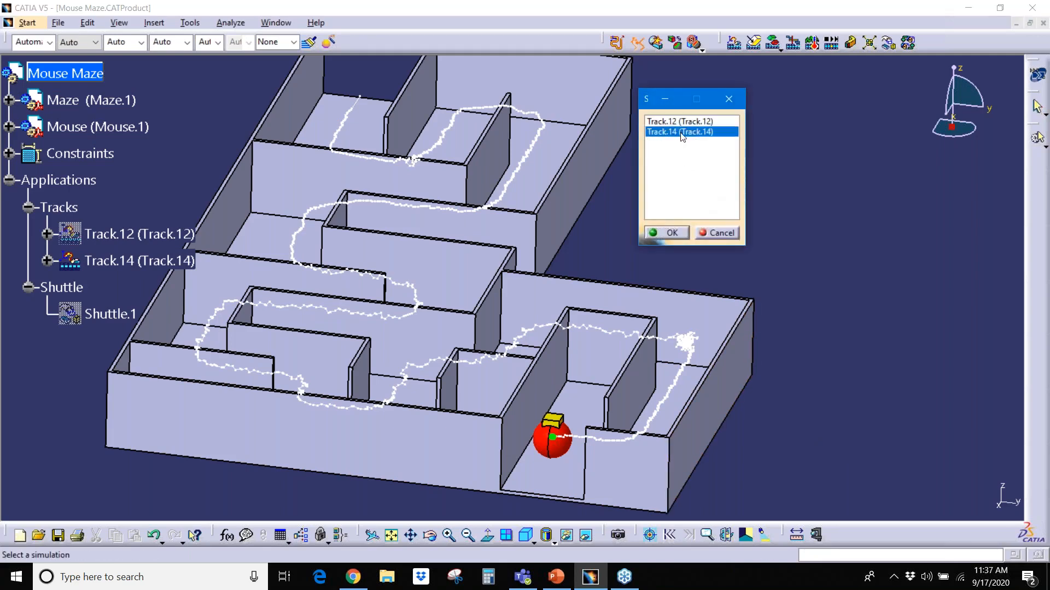
left_click(670, 234)
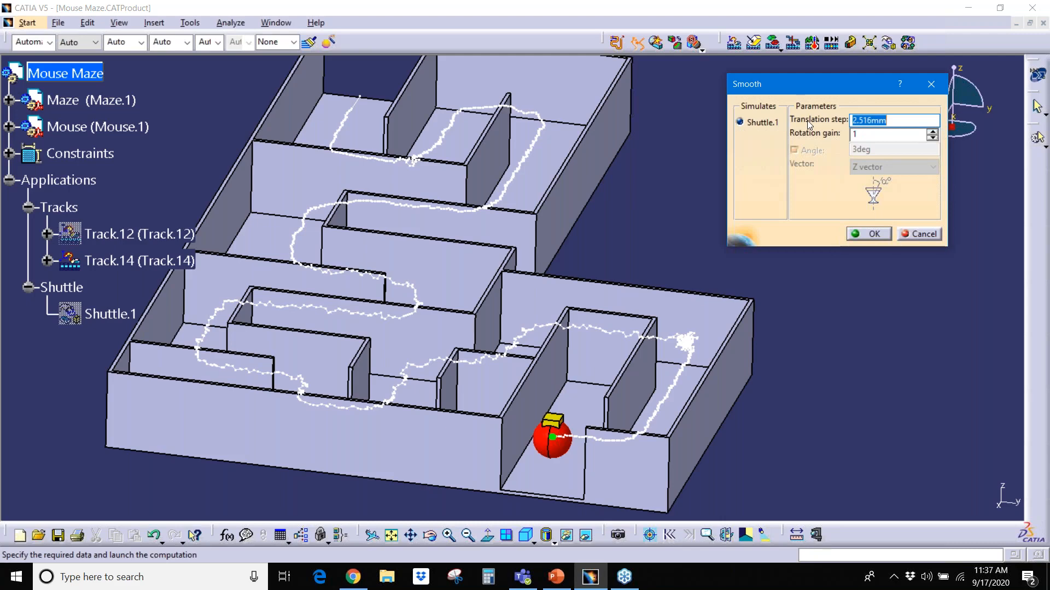
left_click(904, 123)
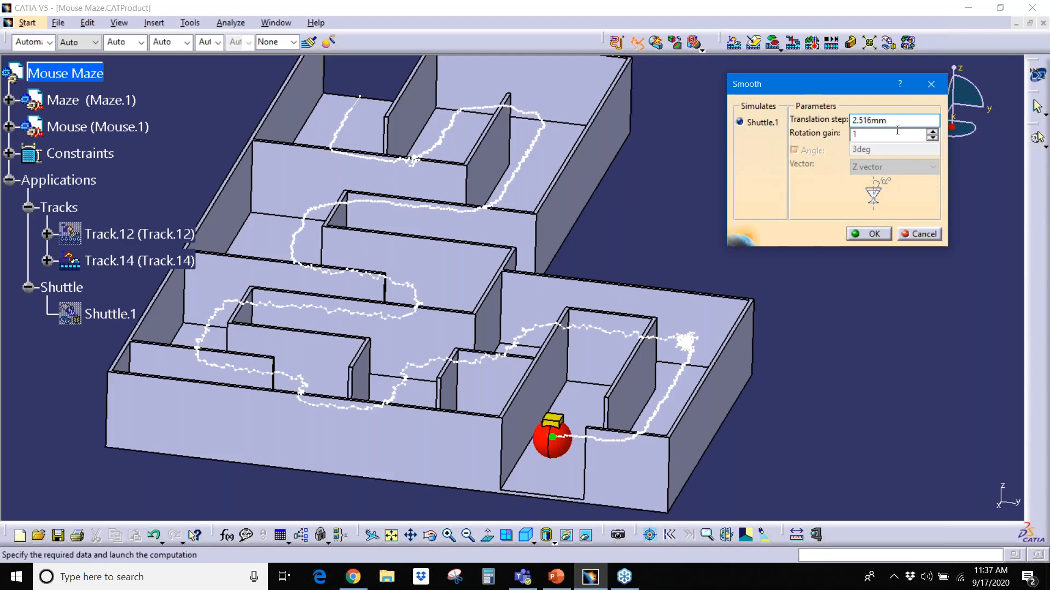
left_click(867, 234)
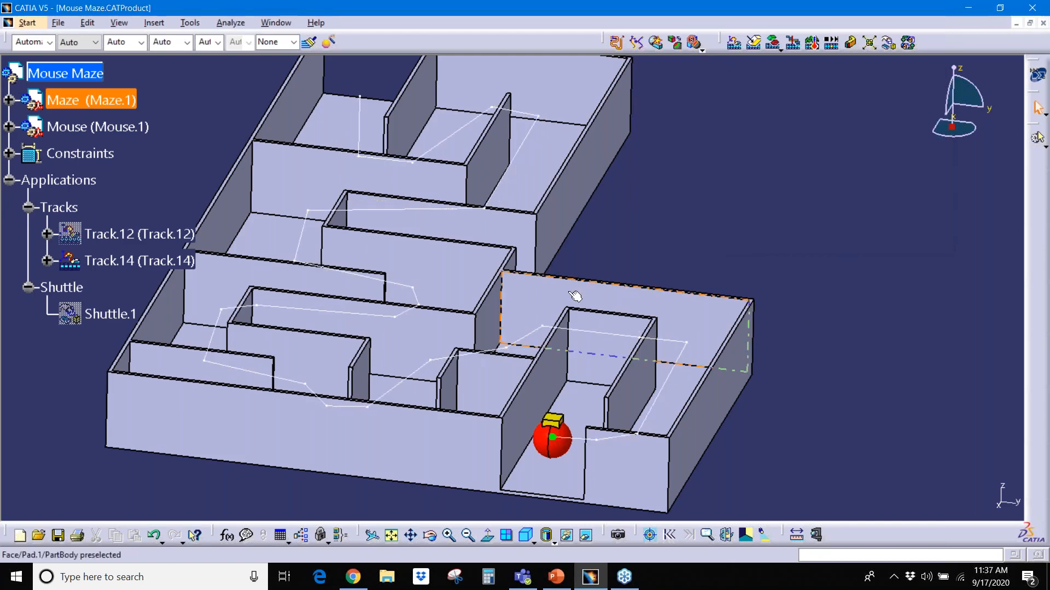
Inspect the smoothed route from above along the maze walls and open Track.14 for editing
middle_click_drag(541, 289, 455, 354)
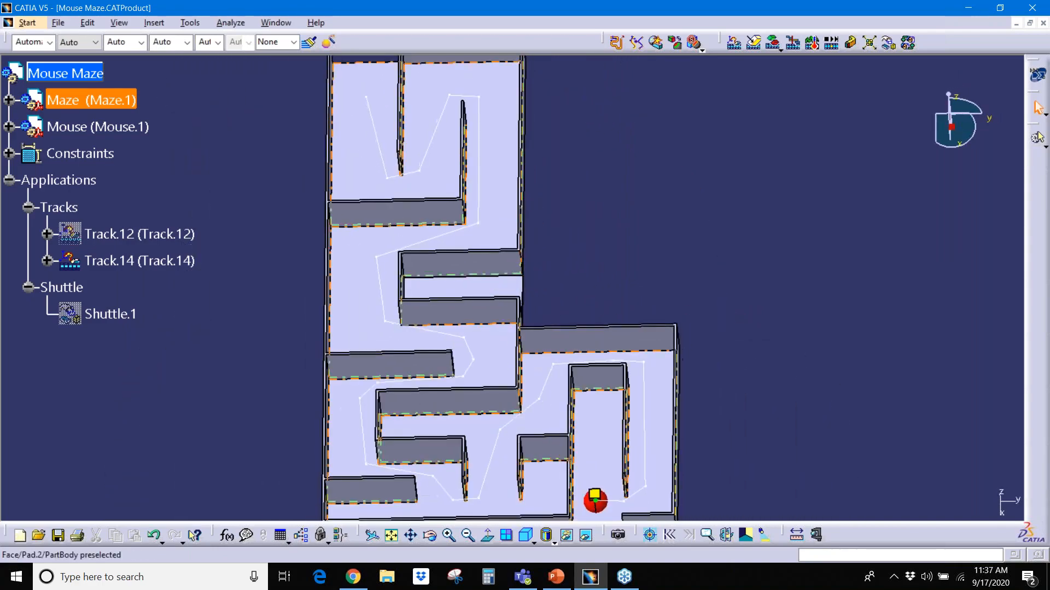
middle_click_drag(520, 358, 494, 269)
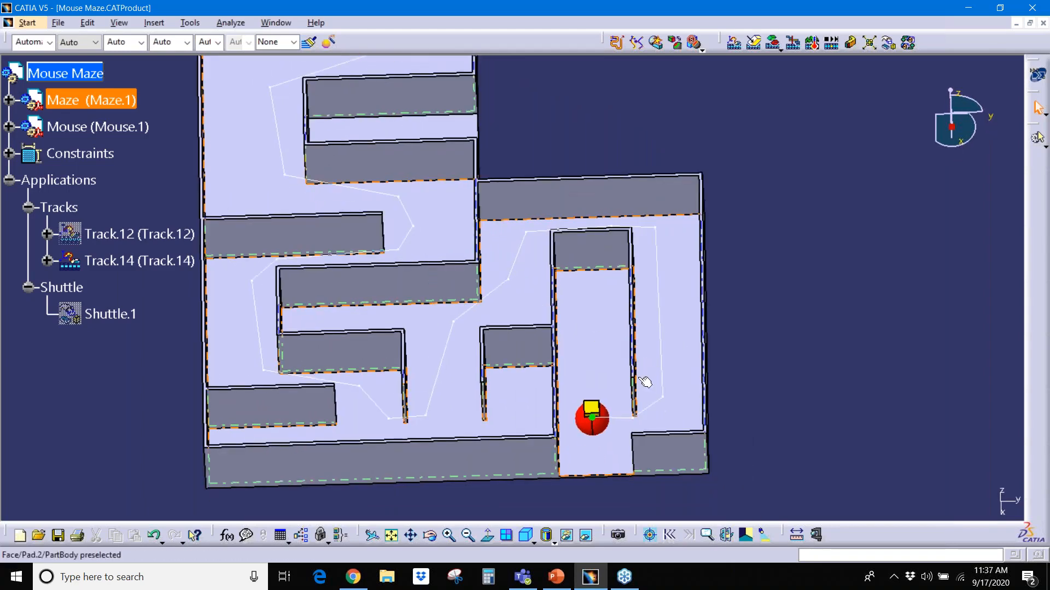
middle_click_drag(670, 422, 571, 360)
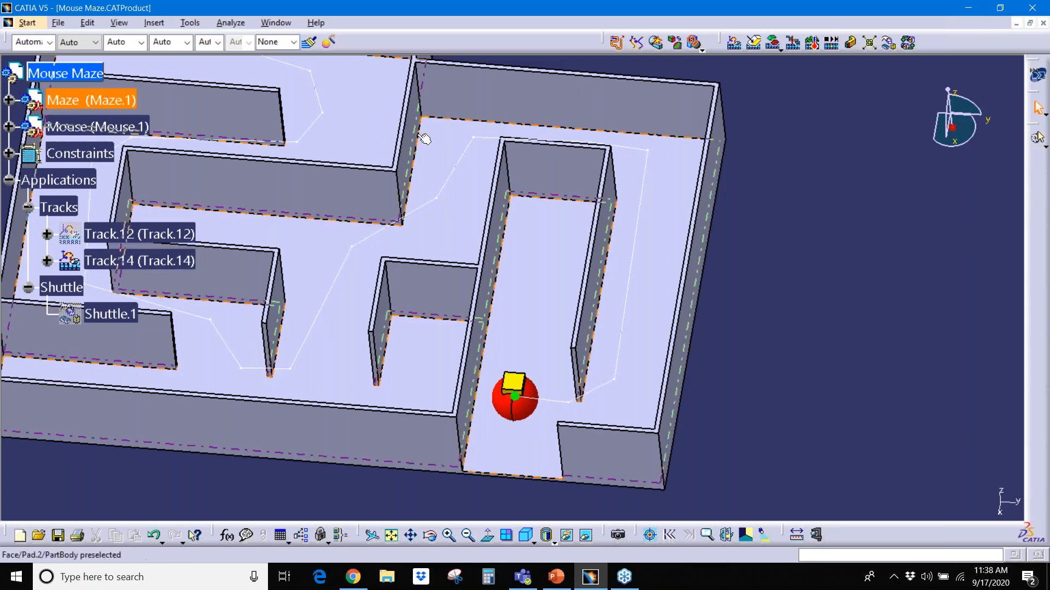
double_click(318, 333)
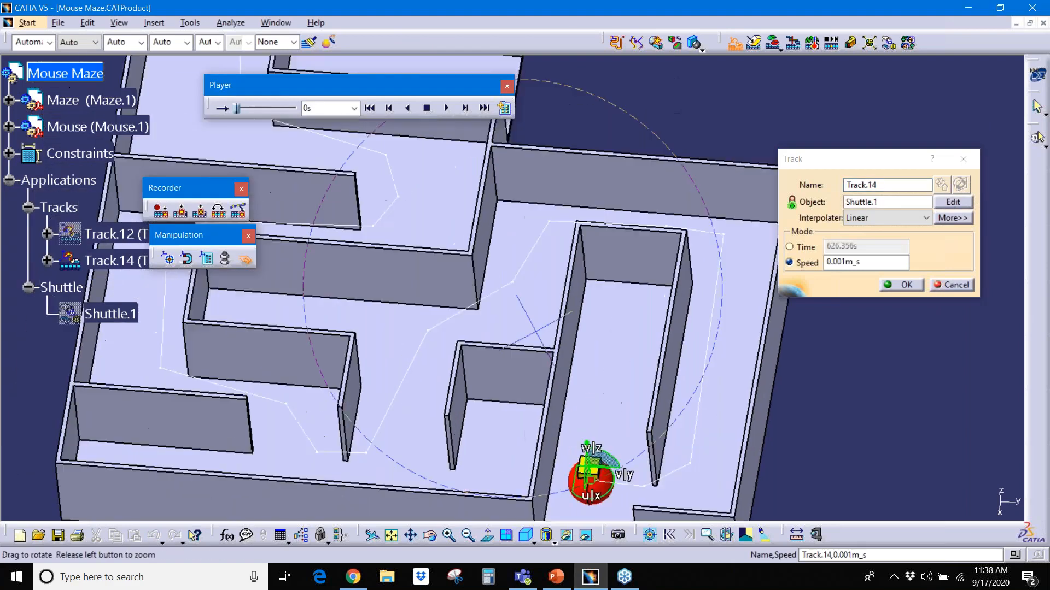
middle_click_drag(535, 332, 535, 371)
middle_click_drag(516, 257, 549, 363)
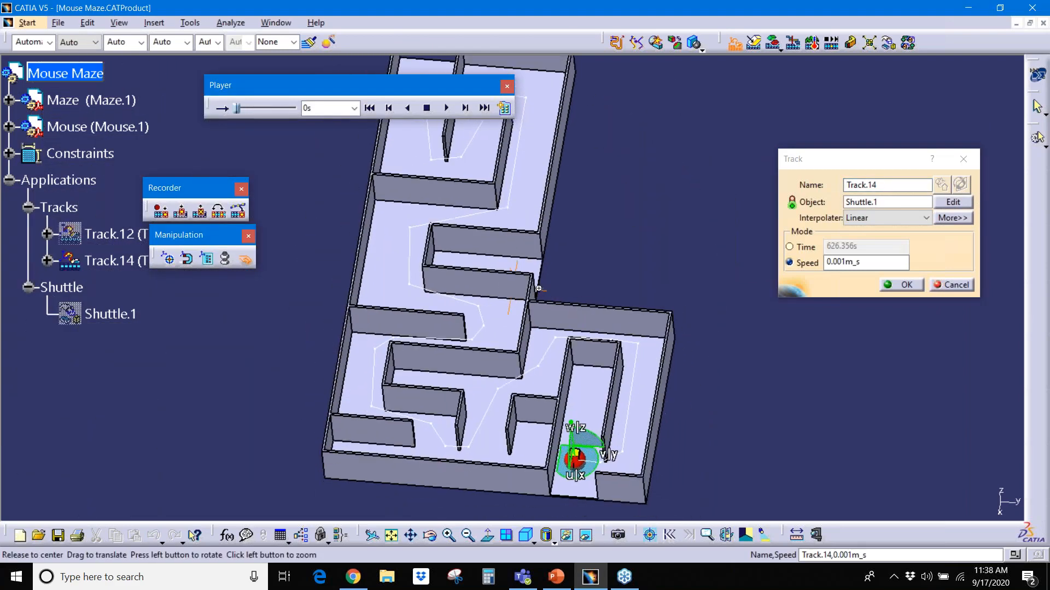
middle_click_drag(539, 288, 563, 288)
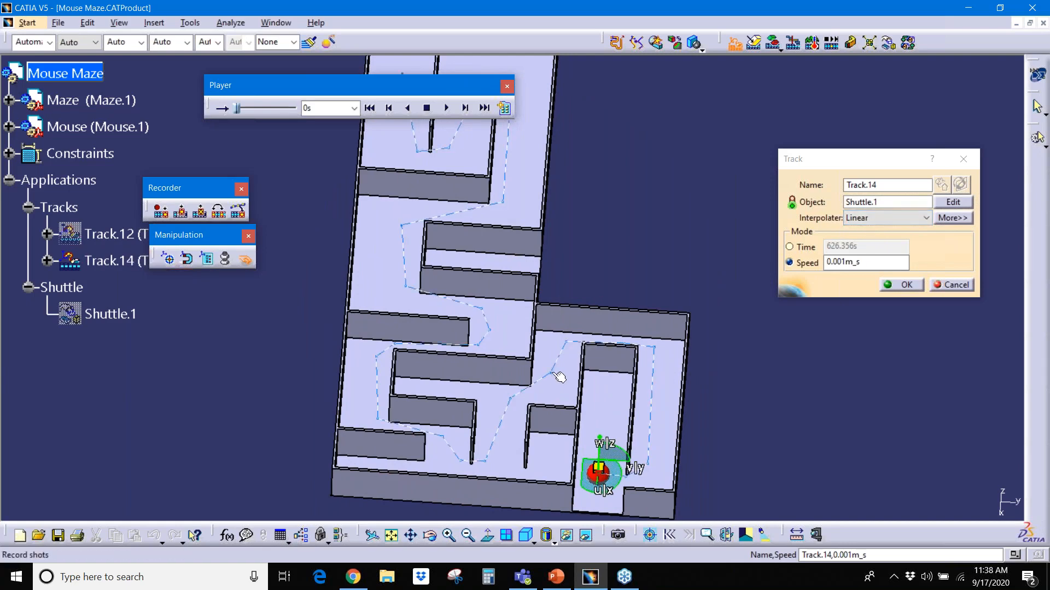
Try the Spline interpolater on Track.14 and check the curve against the maze walls
left_click(862, 218)
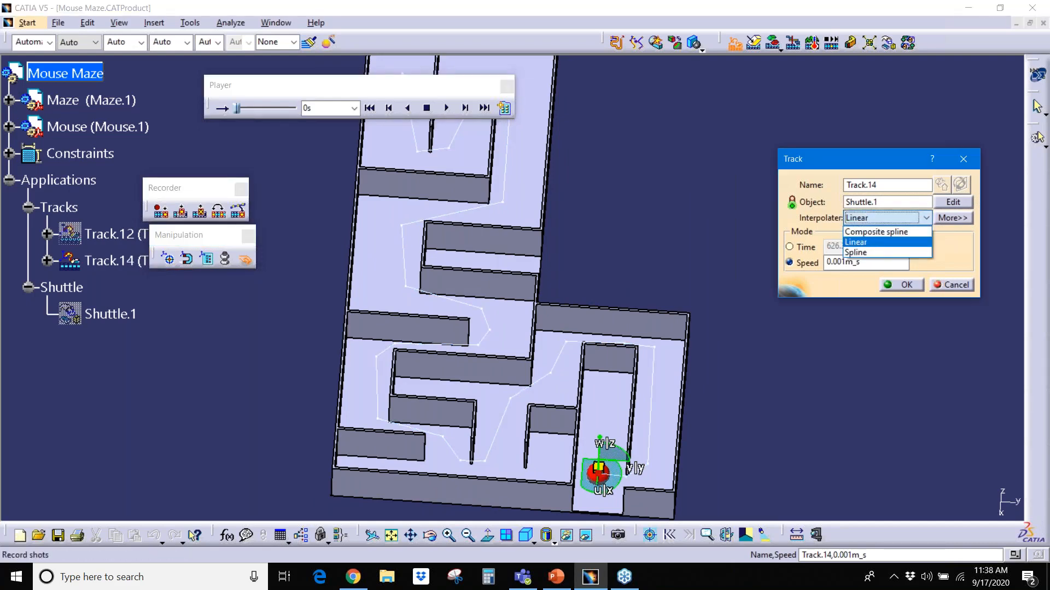
left_click(855, 252)
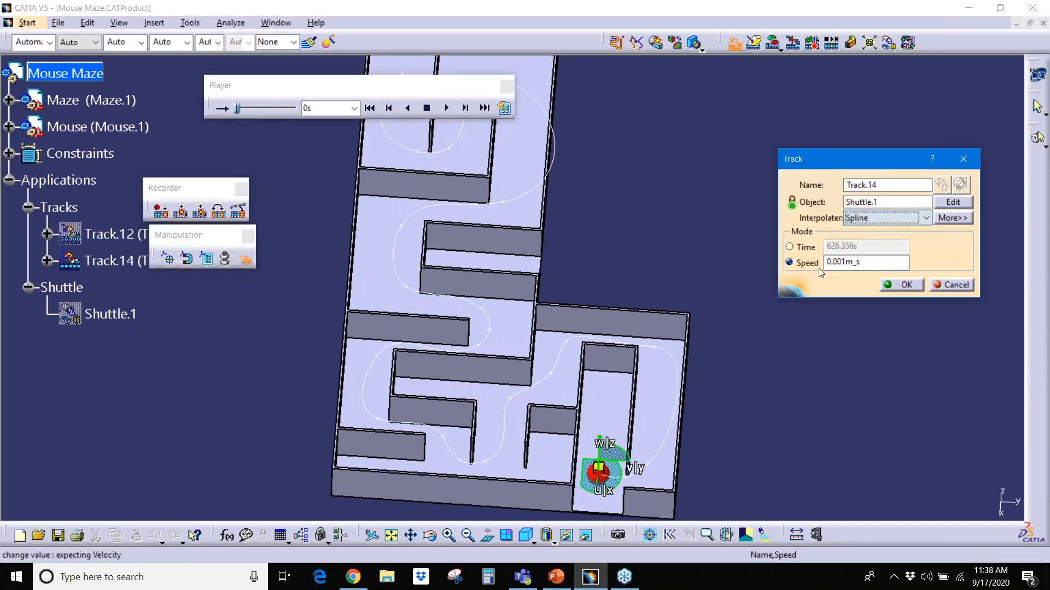
middle_click_drag(556, 282, 513, 295)
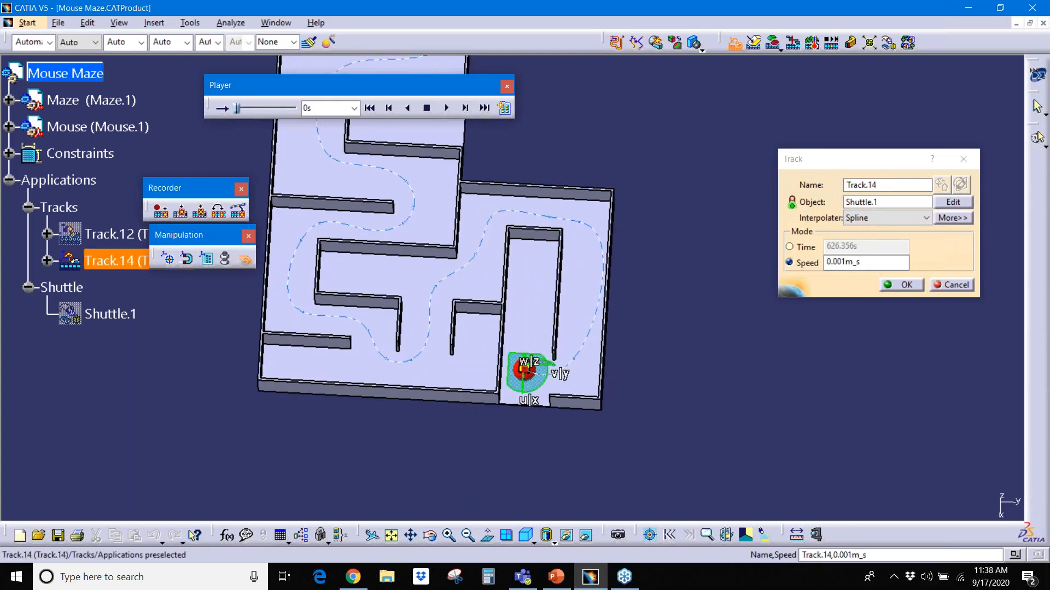
middle_click_drag(612, 324, 619, 281)
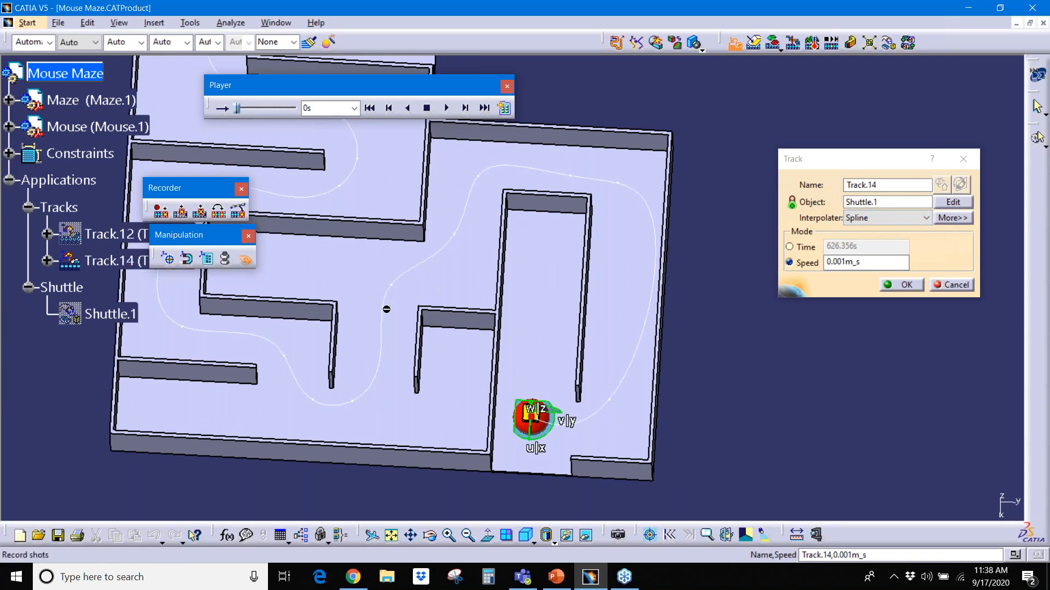
Set Track.14's interpolater to Composite spline, check the rounded corners and accept the track
left_click(863, 218)
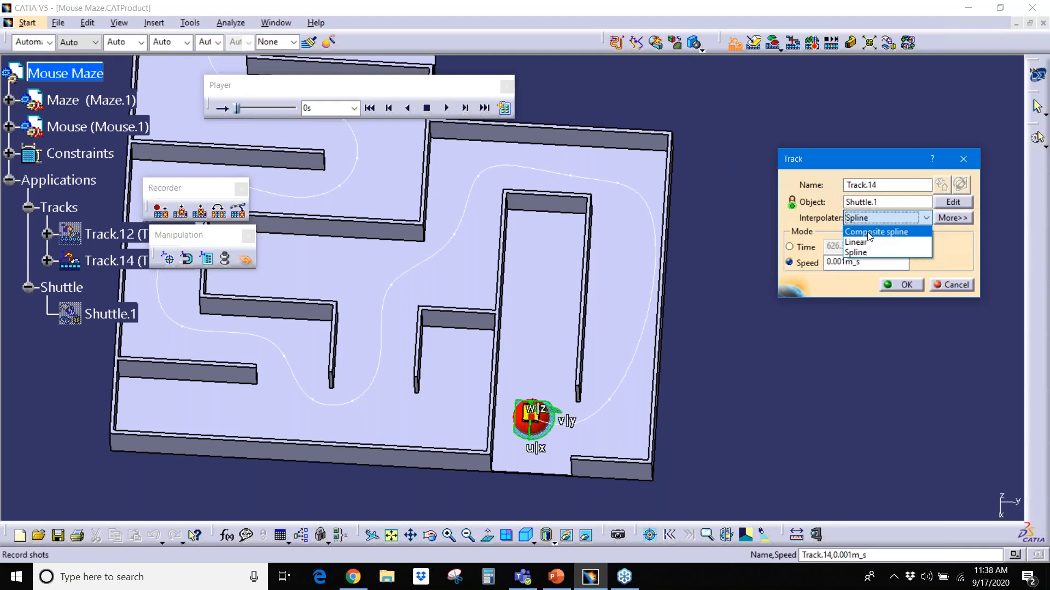
left_click(870, 233)
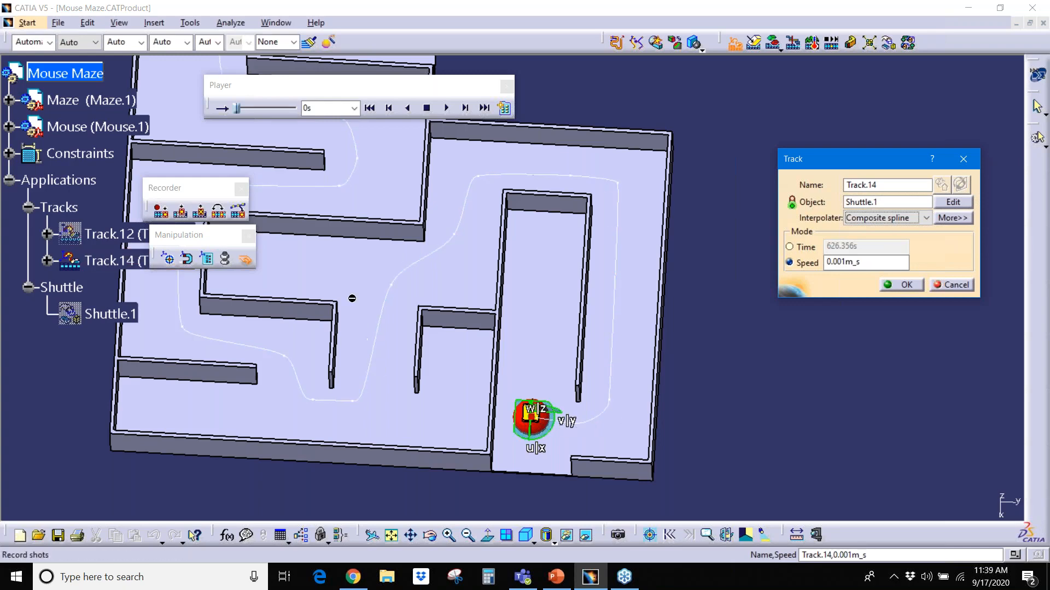
middle_click_drag(352, 299, 420, 372)
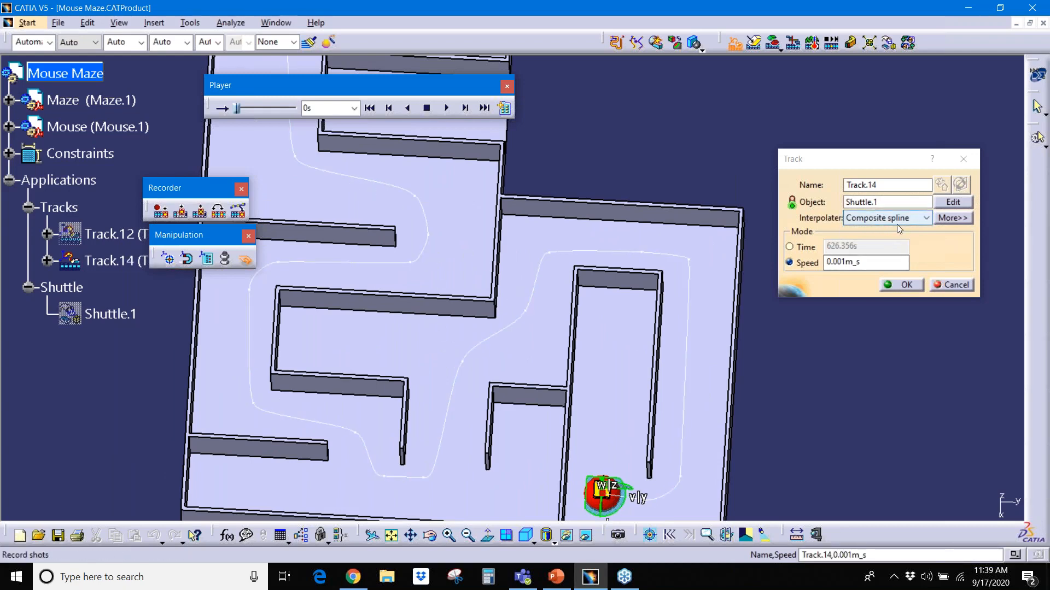
left_click(902, 284)
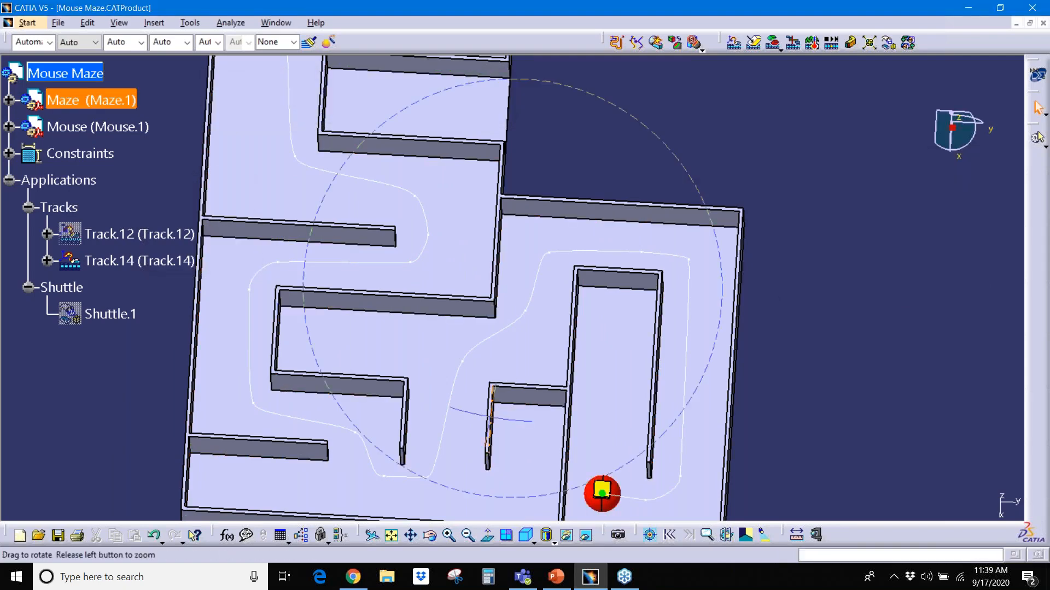
Reopen Track.14 for editing and activate automatic clash detection in stop mode
middle_click_drag(491, 418, 624, 370)
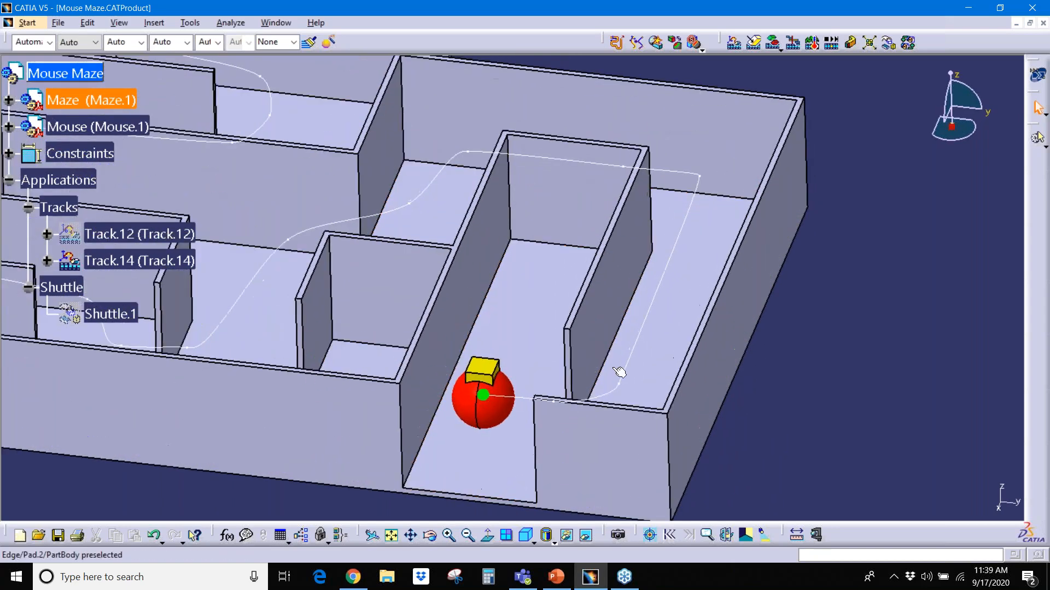
double_click(179, 260)
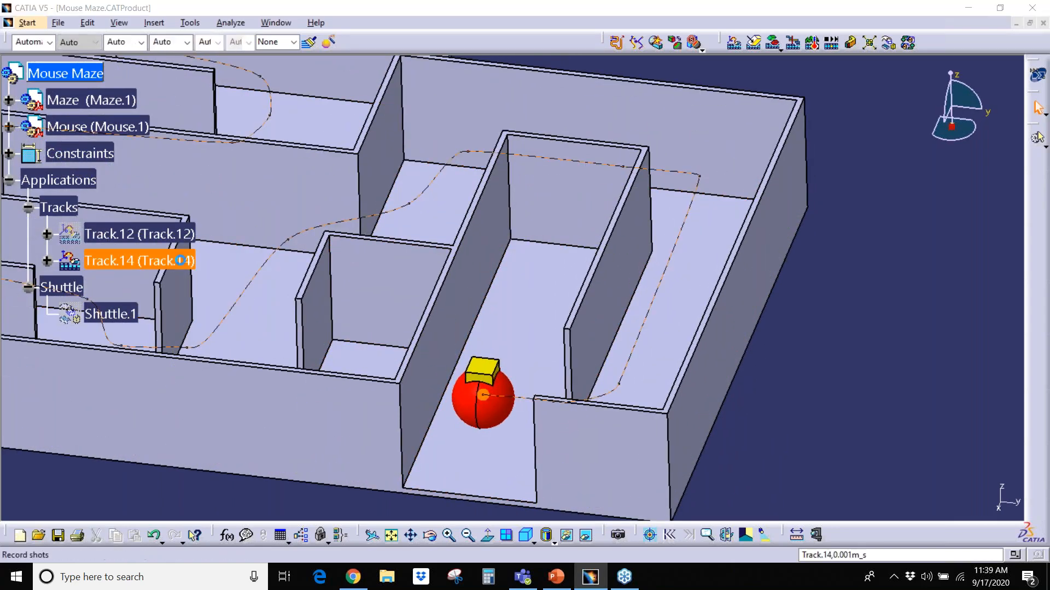
left_click(701, 49)
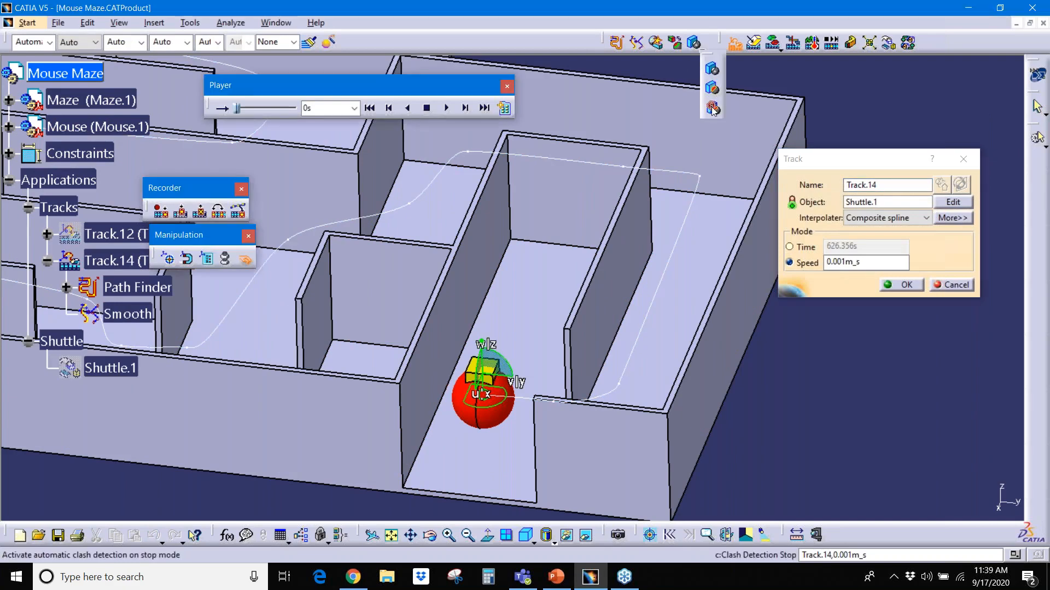
left_click(711, 106)
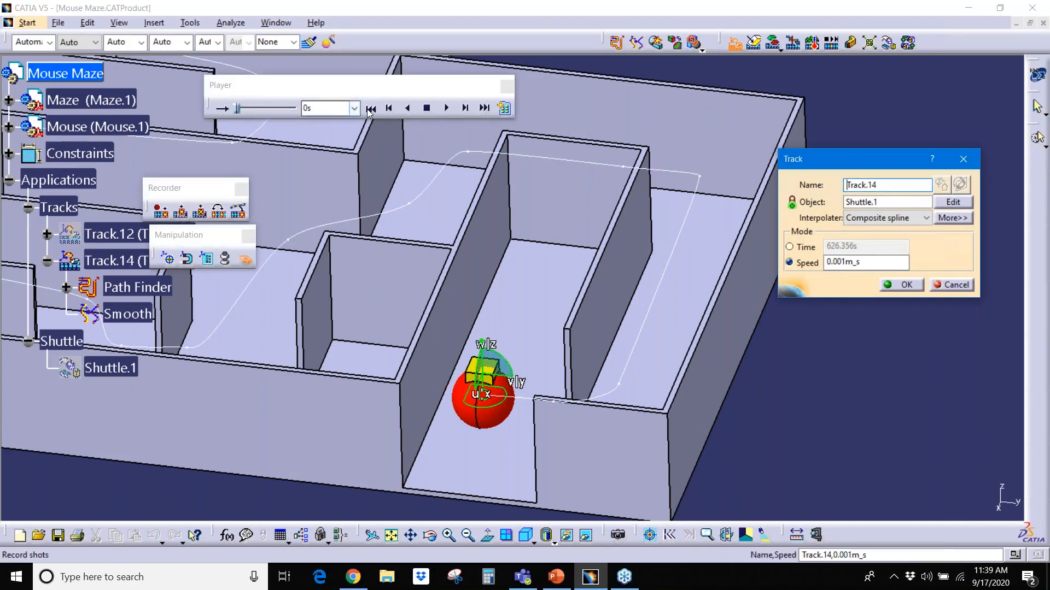
Play Track.14 partway through the maze to check for clashes, return it to the start and accept the track
left_click(449, 108)
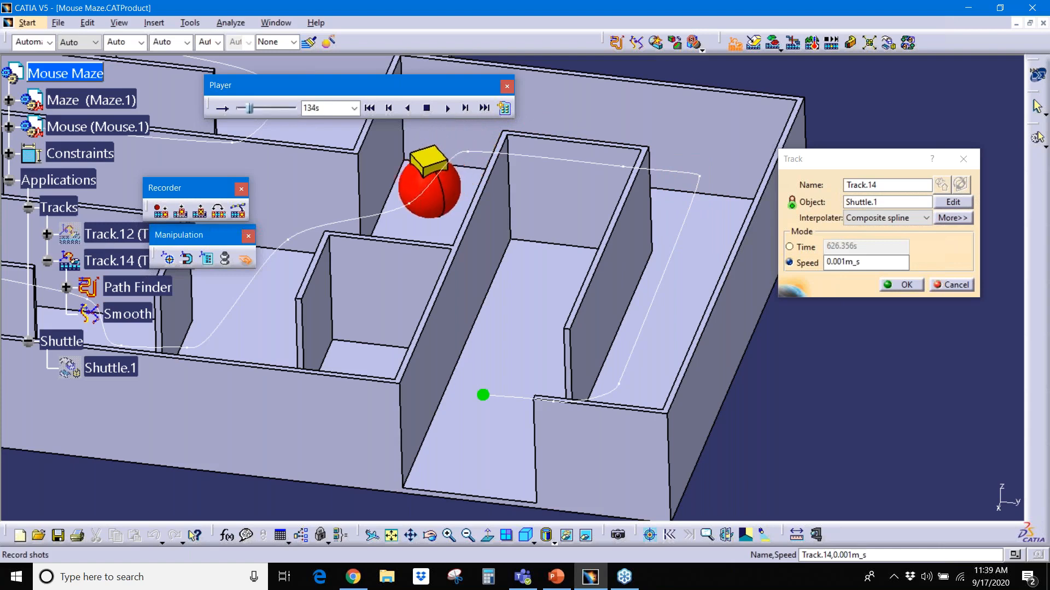
middle_click_drag(511, 267, 621, 481)
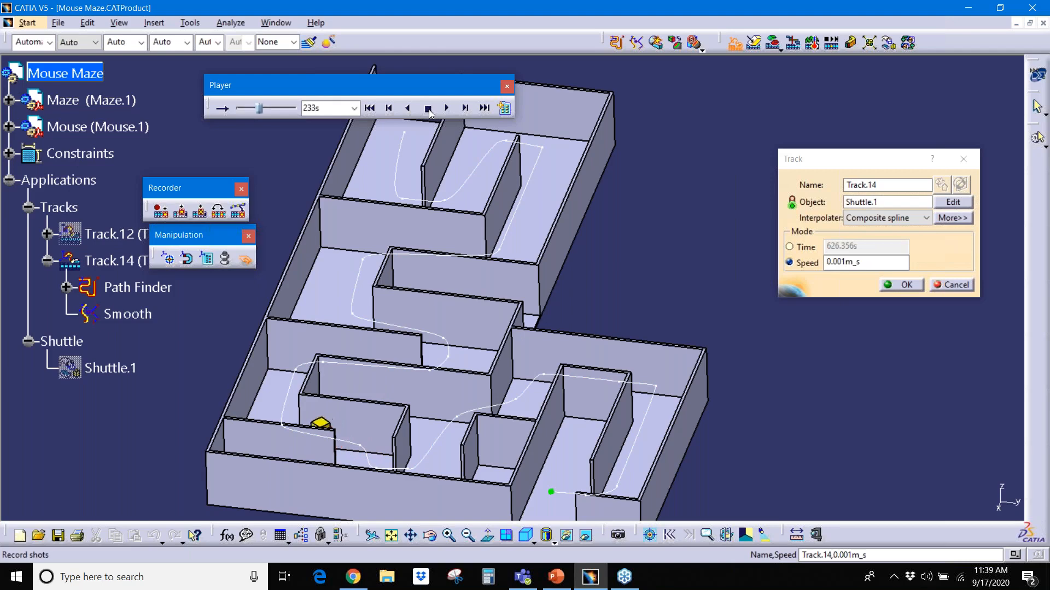
left_click(429, 112)
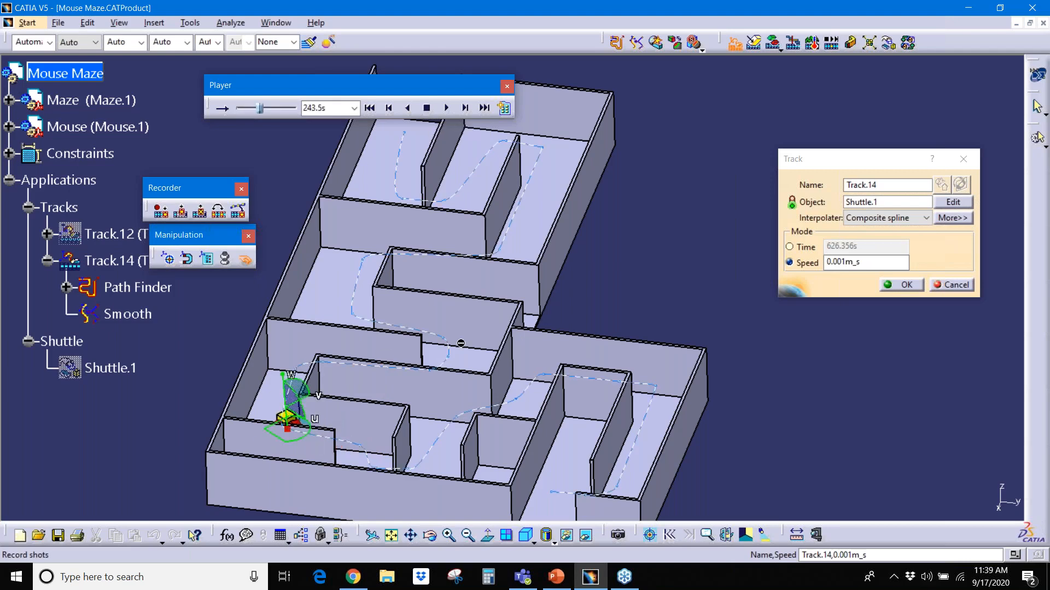
left_click(370, 108)
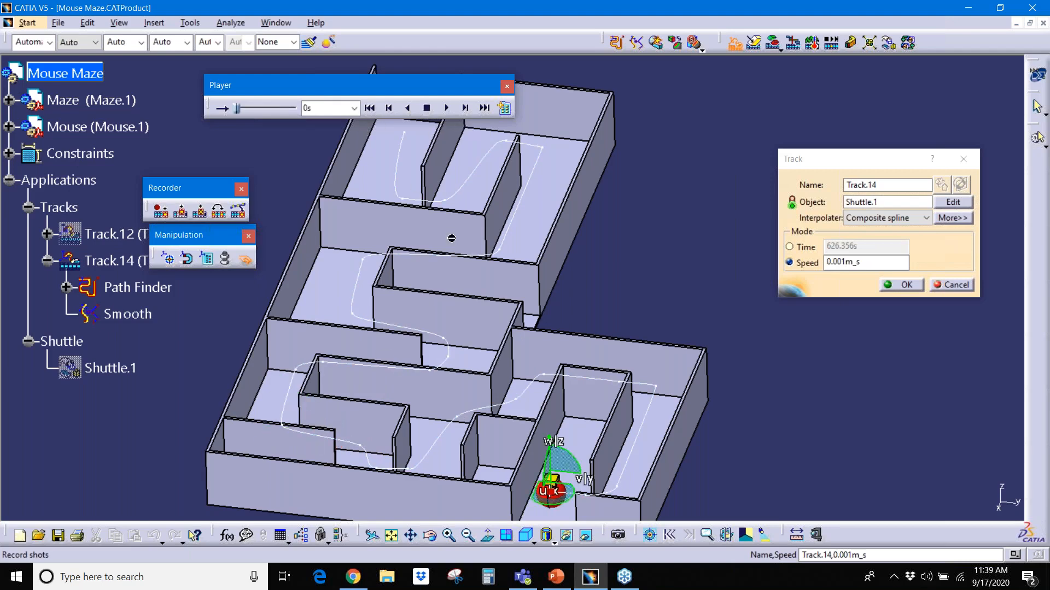
left_click(899, 284)
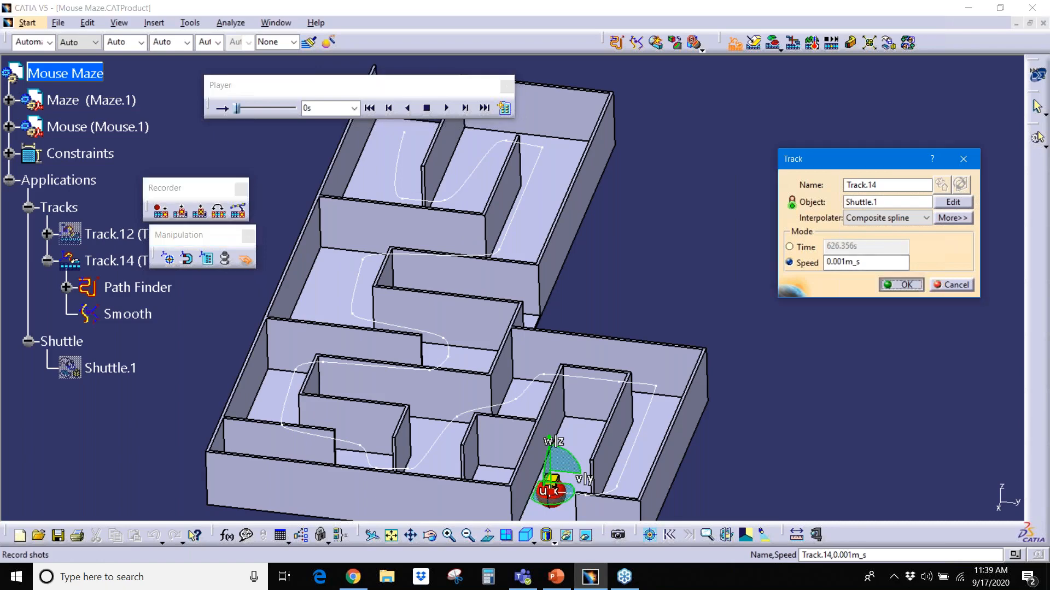
Switch to the PowerPoint presentation and start the slide show at the Mouse Maze and Path Finder Example slide
middle_click_drag(669, 270, 572, 277)
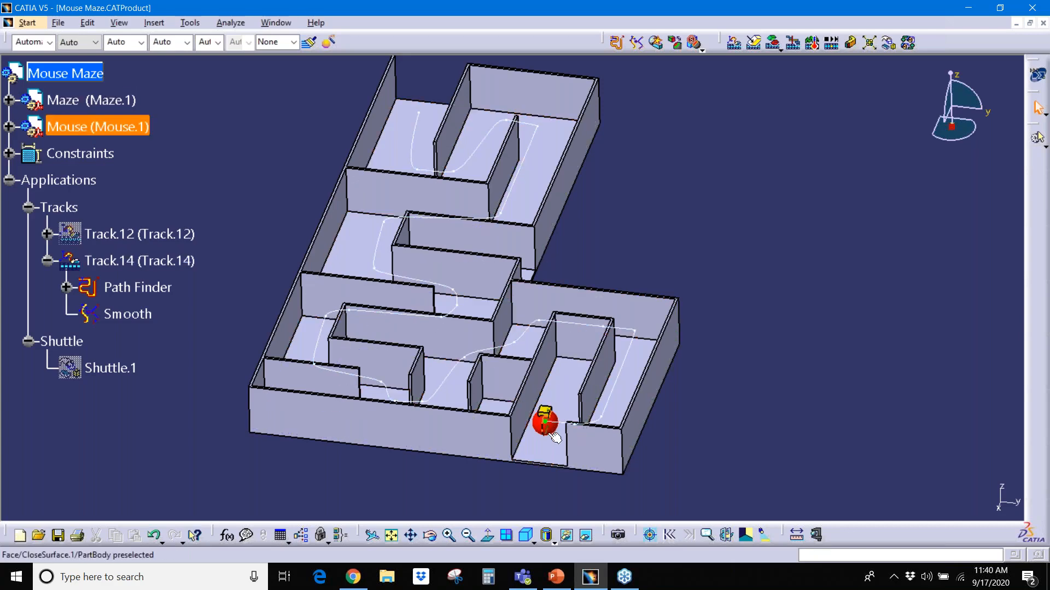
mouse_move(557, 584)
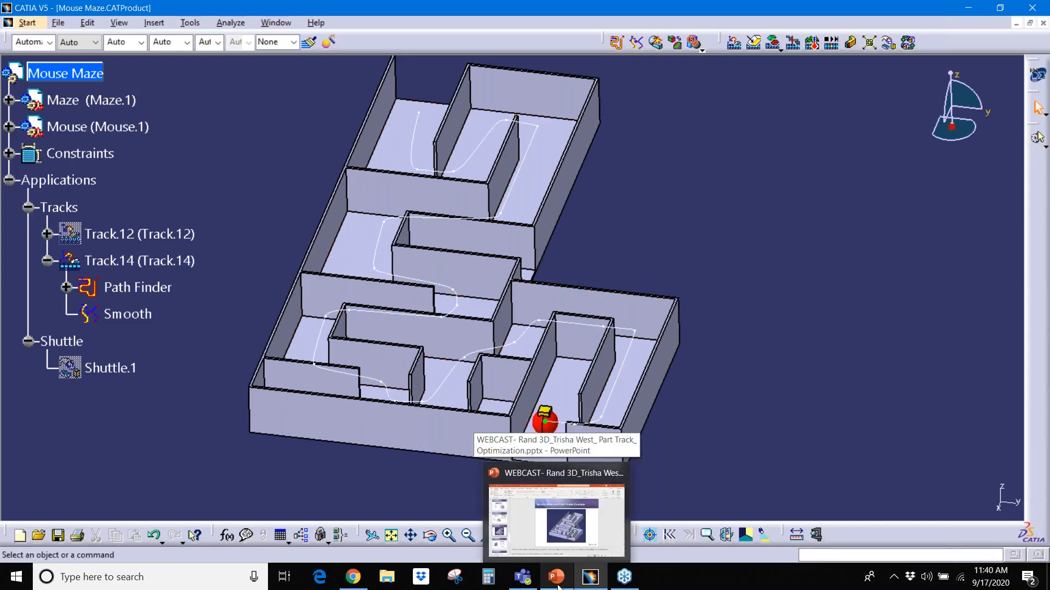
left_click(558, 586)
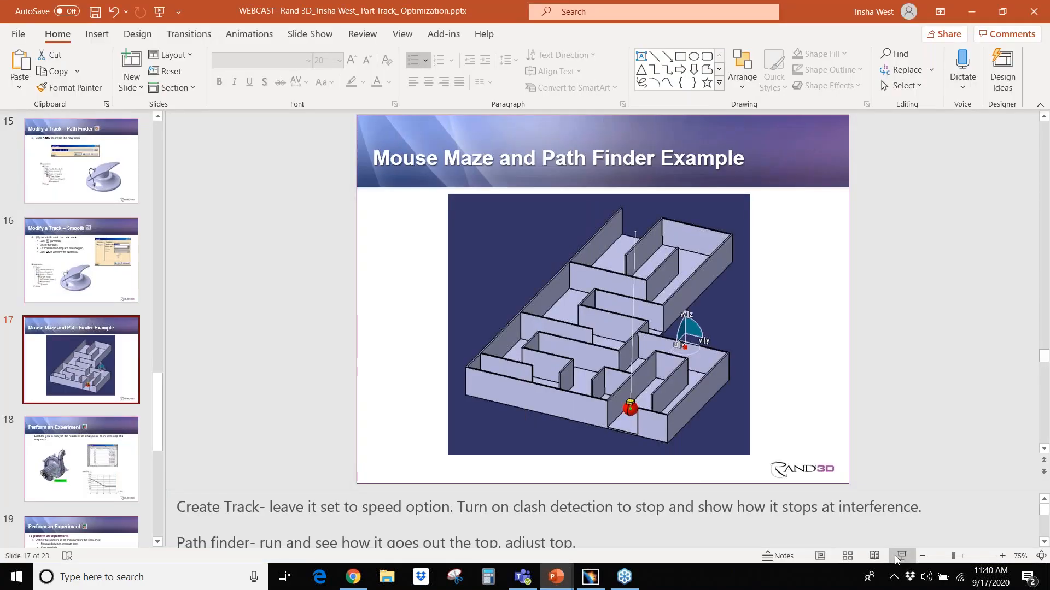
left_click(900, 556)
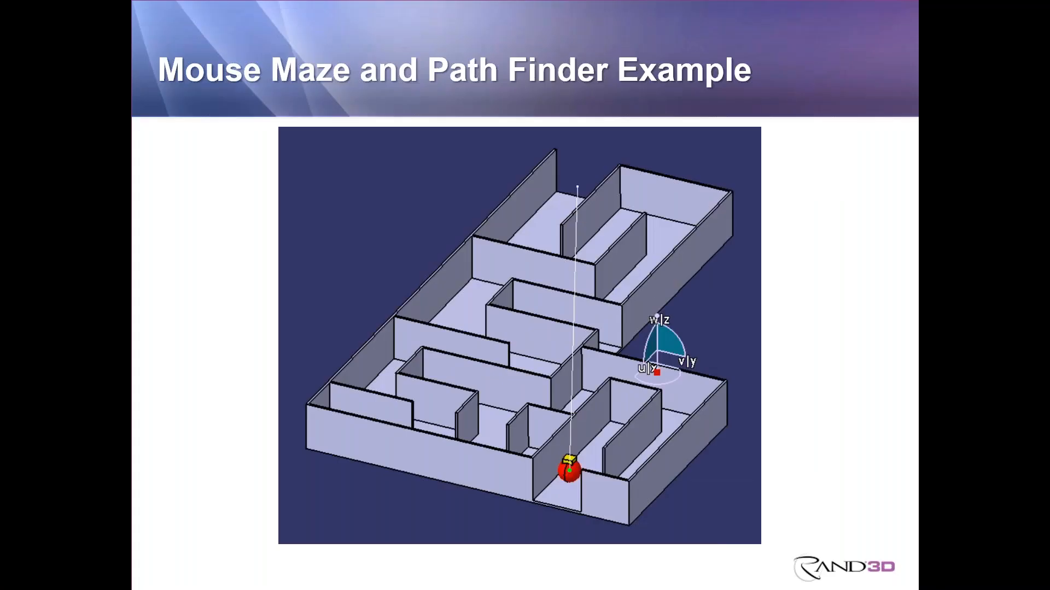
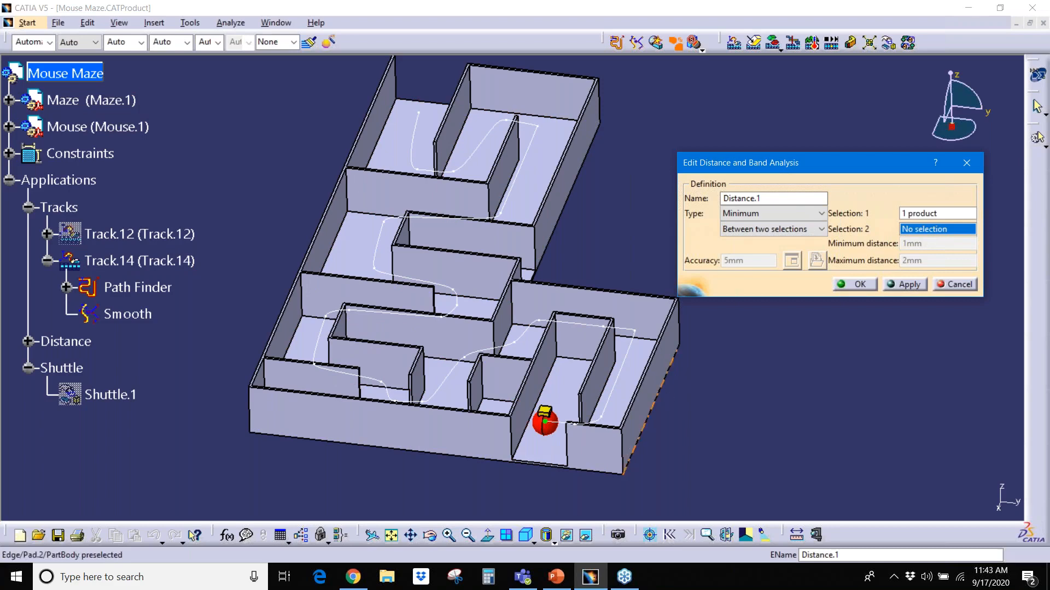
Complete the Distance.1 minimum distance analysis with the maze as second selection, accept it and inspect the dimension beneath the mouse
left_click(604, 451)
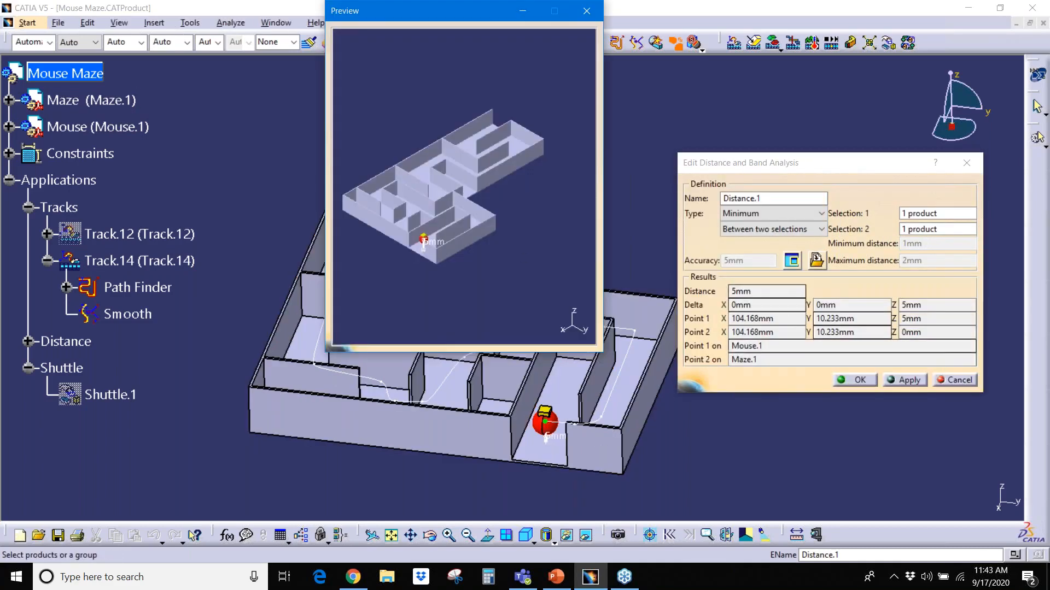
left_click(871, 383)
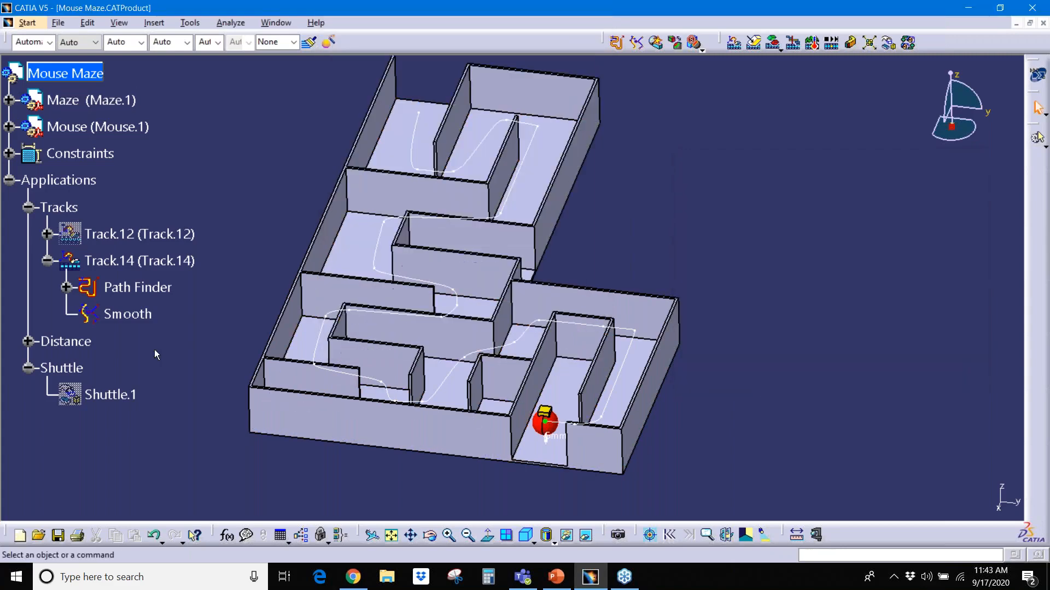
left_click(24, 341)
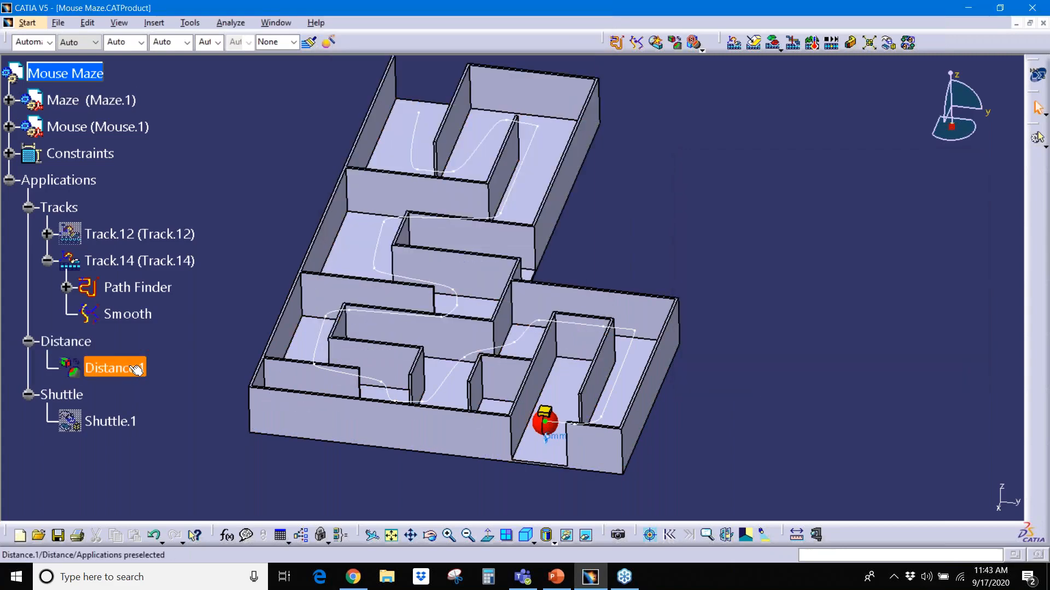
middle_click(551, 438)
middle_click_drag(549, 438, 490, 281)
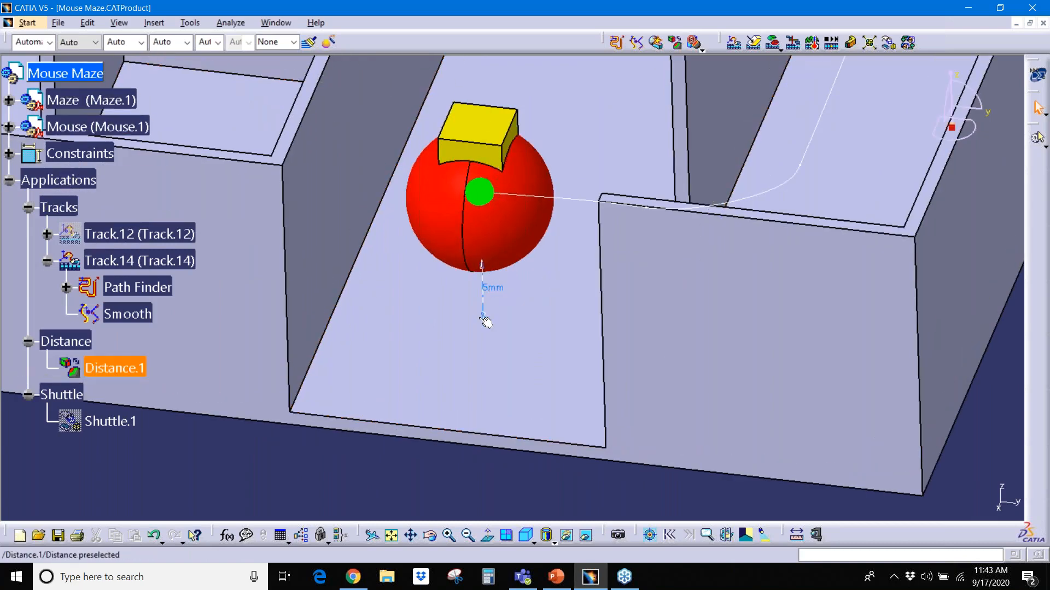
middle_click_drag(471, 344, 526, 433)
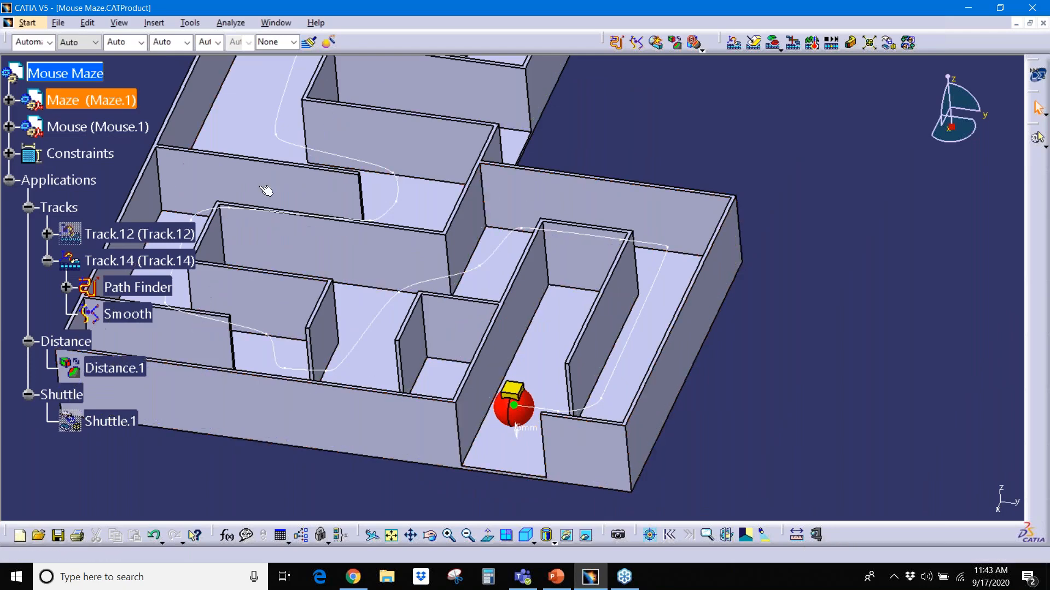
middle_click_drag(474, 151, 435, 261)
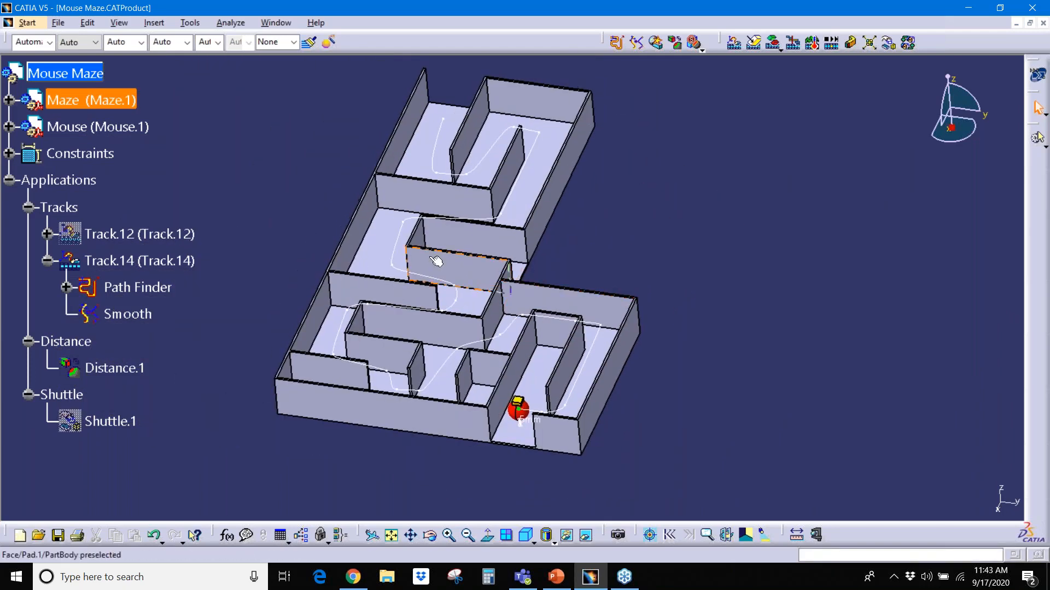
Create a sequence and add Track.14 as its first action
left_click(795, 45)
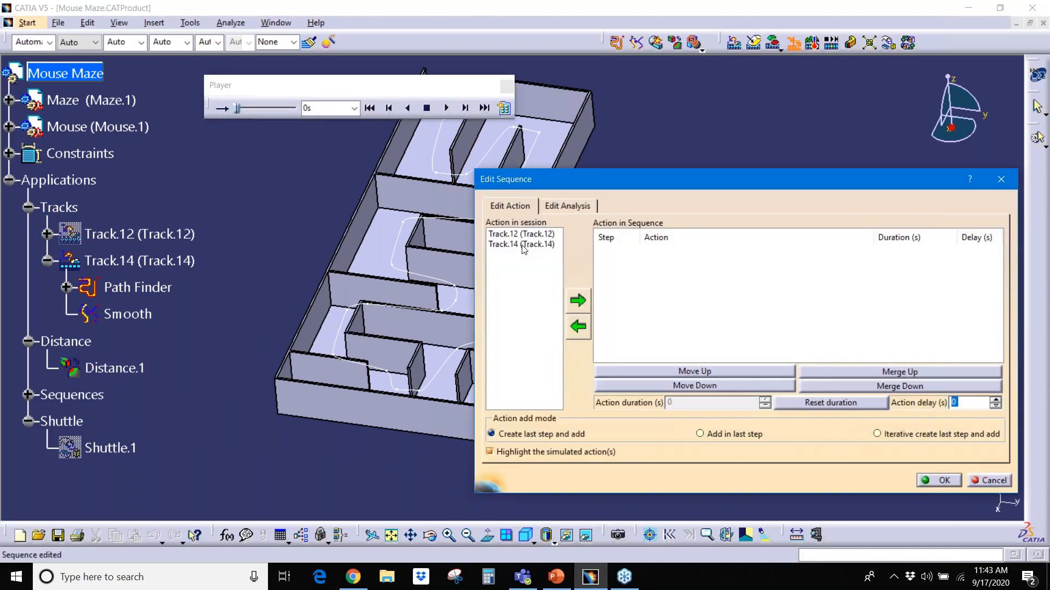
left_click(523, 245)
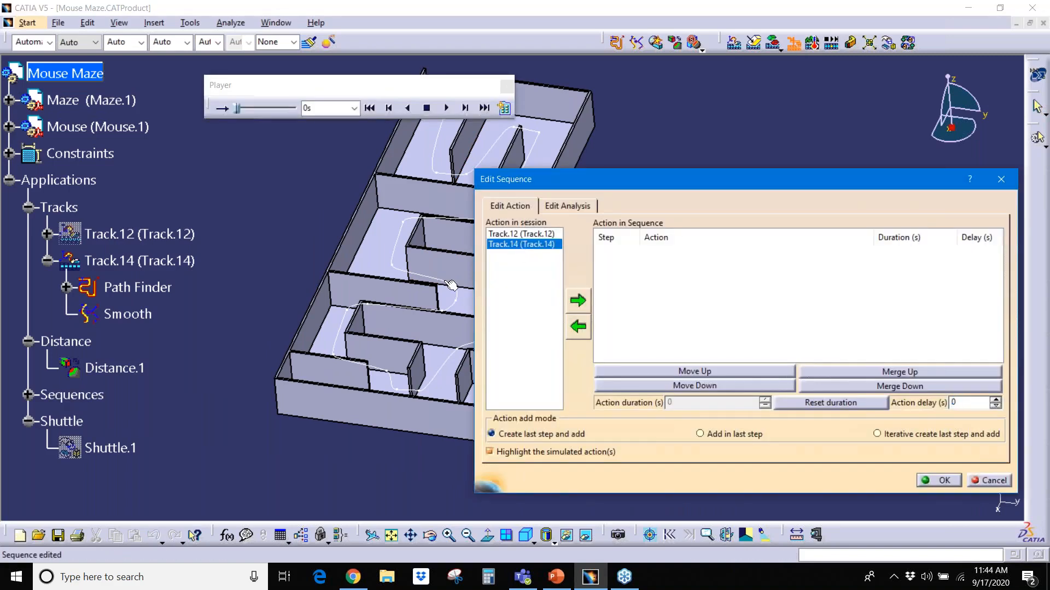
left_click(577, 300)
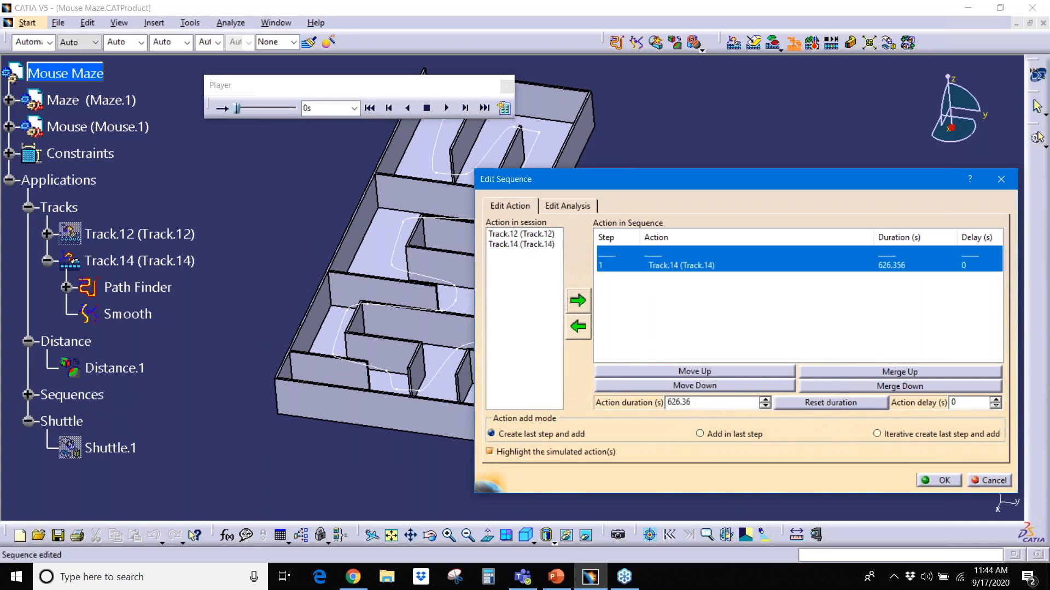
Add the Distance.1 analysis to the sequence and accept the sequence
left_click(573, 205)
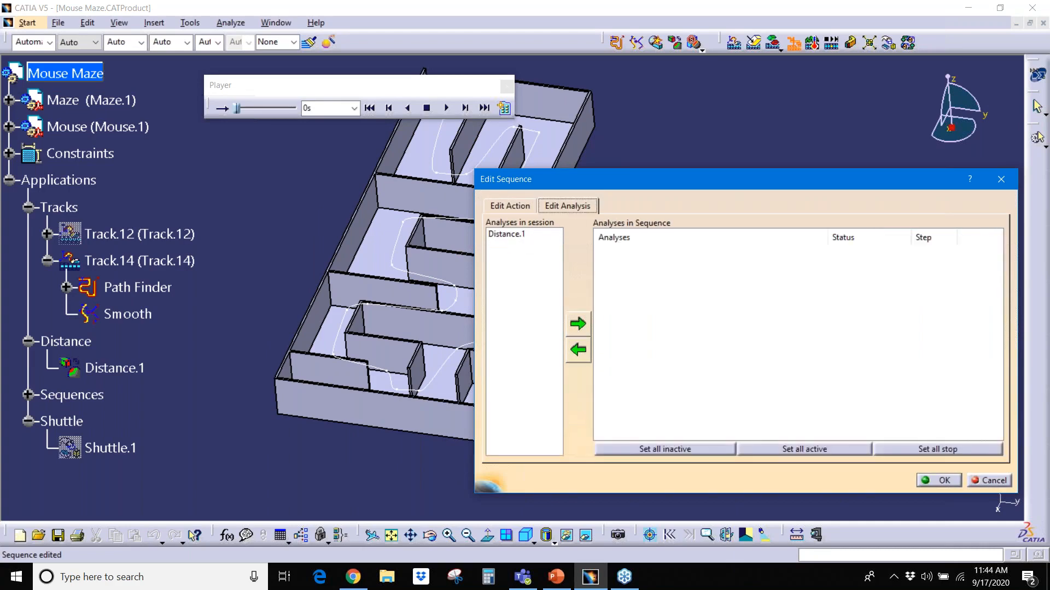
left_click(515, 239)
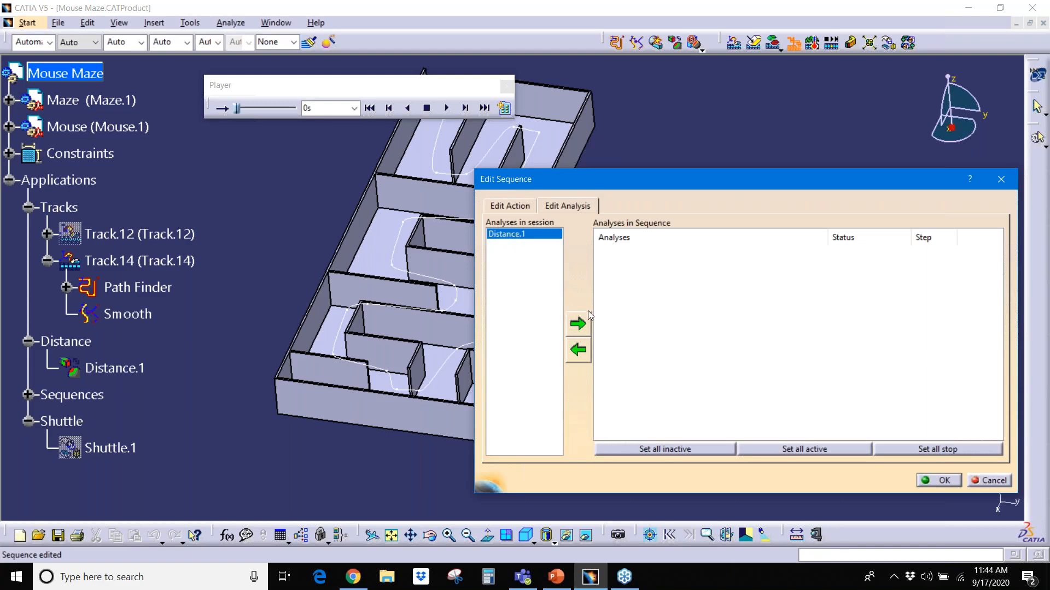
left_click(580, 324)
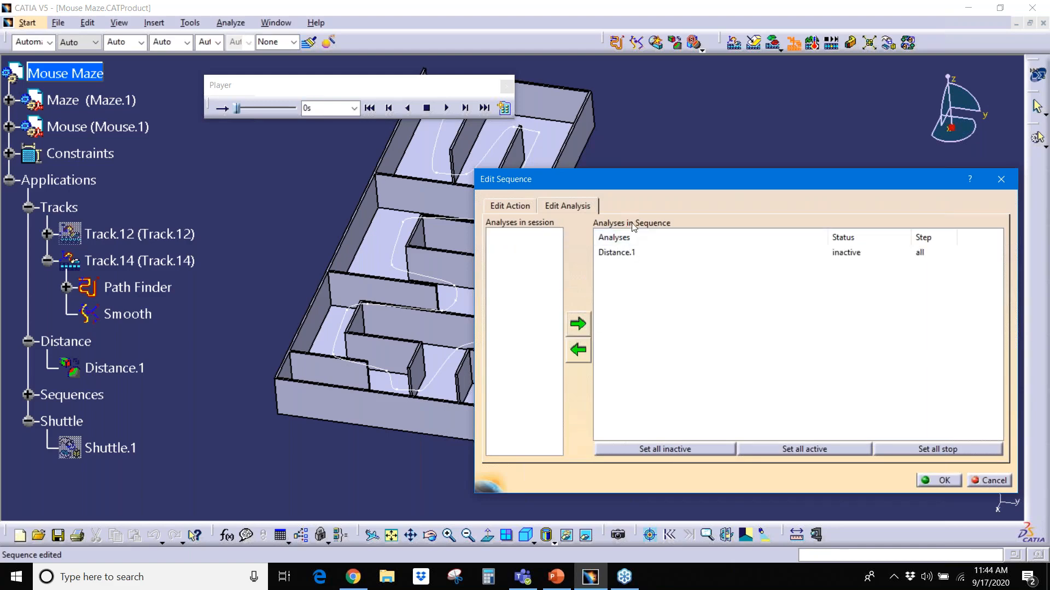
left_click(940, 481)
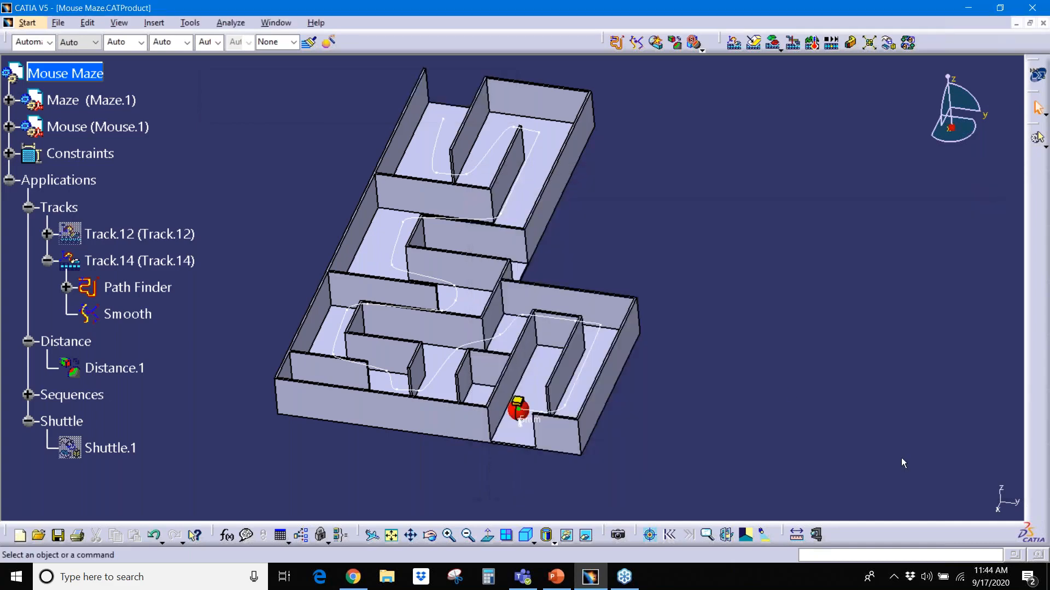
Set up an experiment on Sequence.1 that observes the Minimal Distance sensor and apply it
left_click(813, 47)
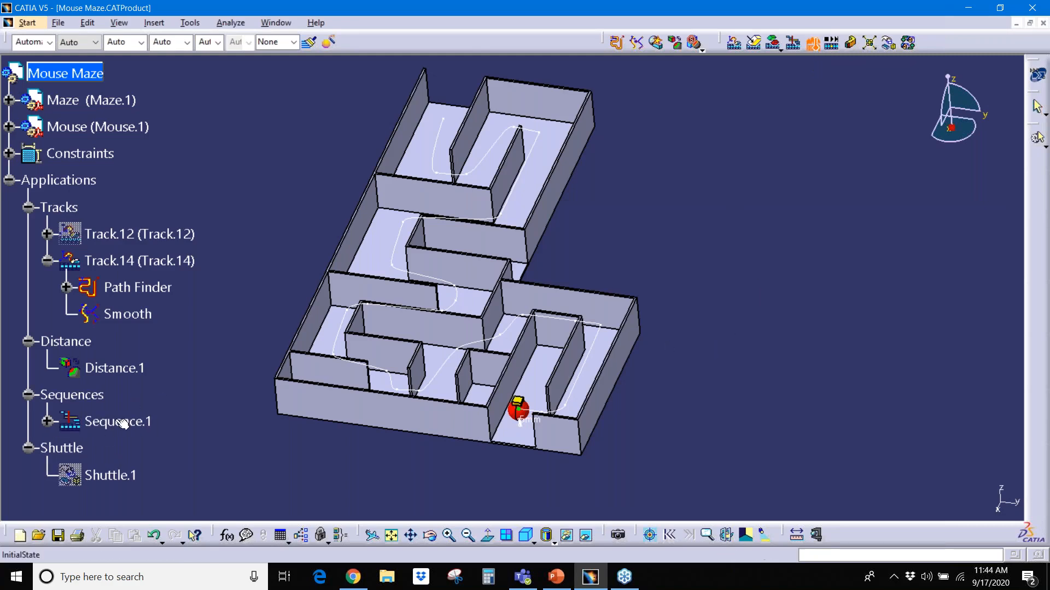
double_click(98, 425)
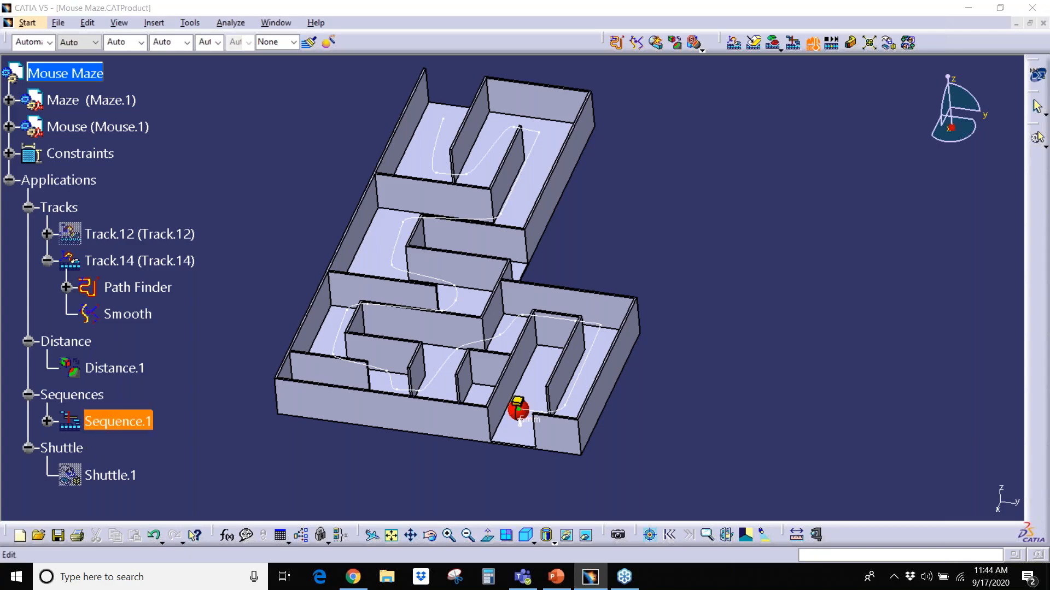
left_click(687, 348)
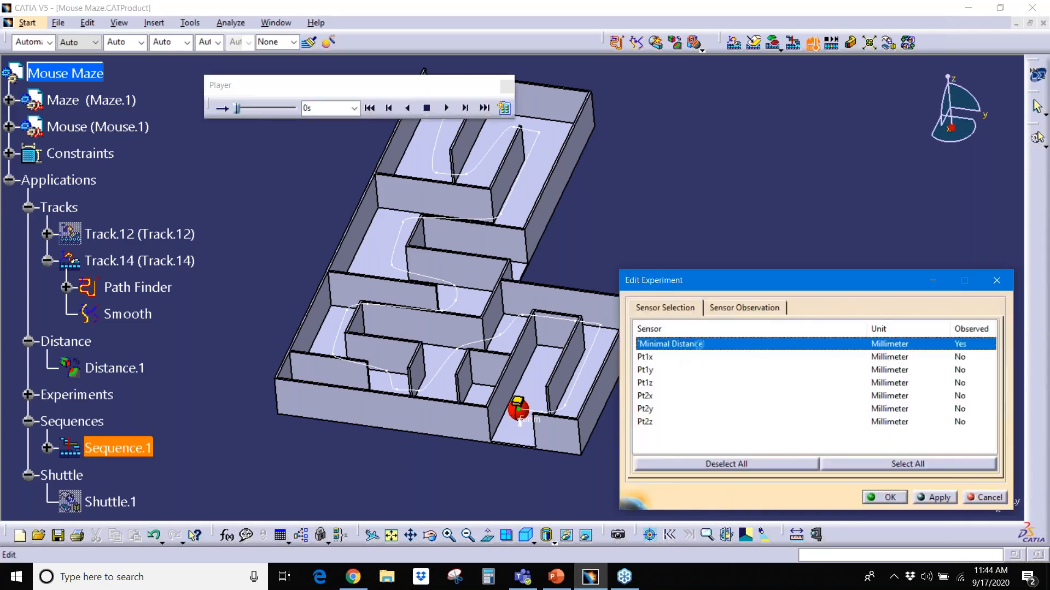
left_click(933, 497)
Save the experiment report on the Desktop as an Excel worksheet named Mouse_To_Maze and run the experiment
scroll(392, 218, "up", 10)
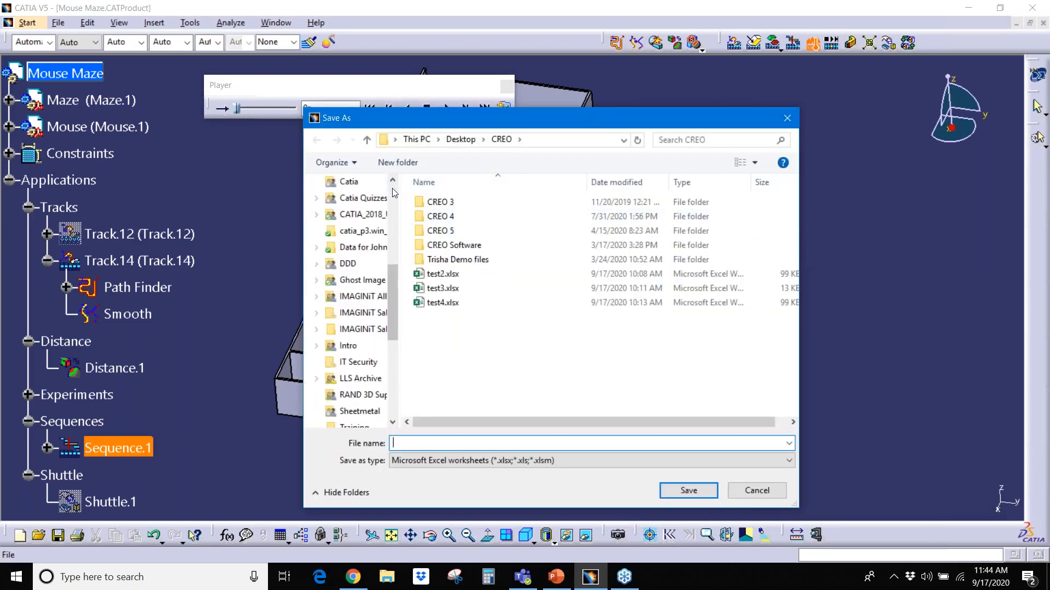
left_click(354, 209)
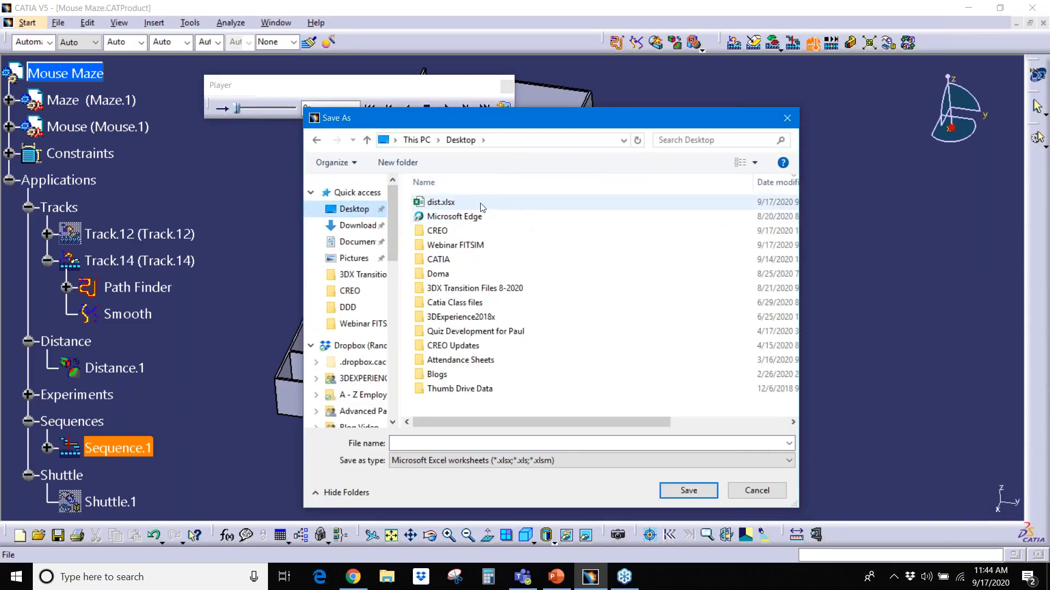
left_click(474, 438)
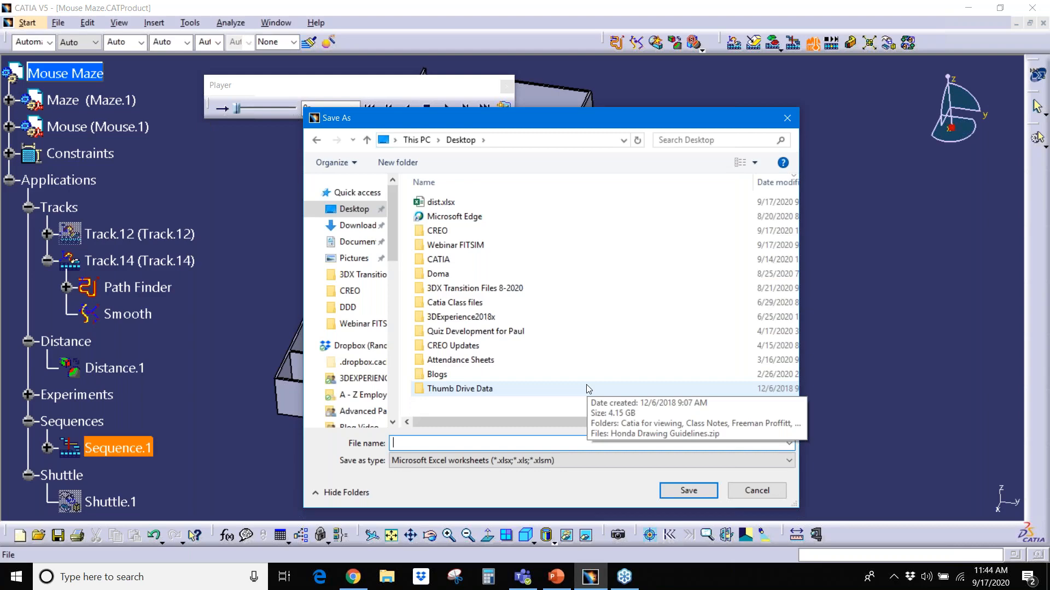
type("Mouse_To_Maze")
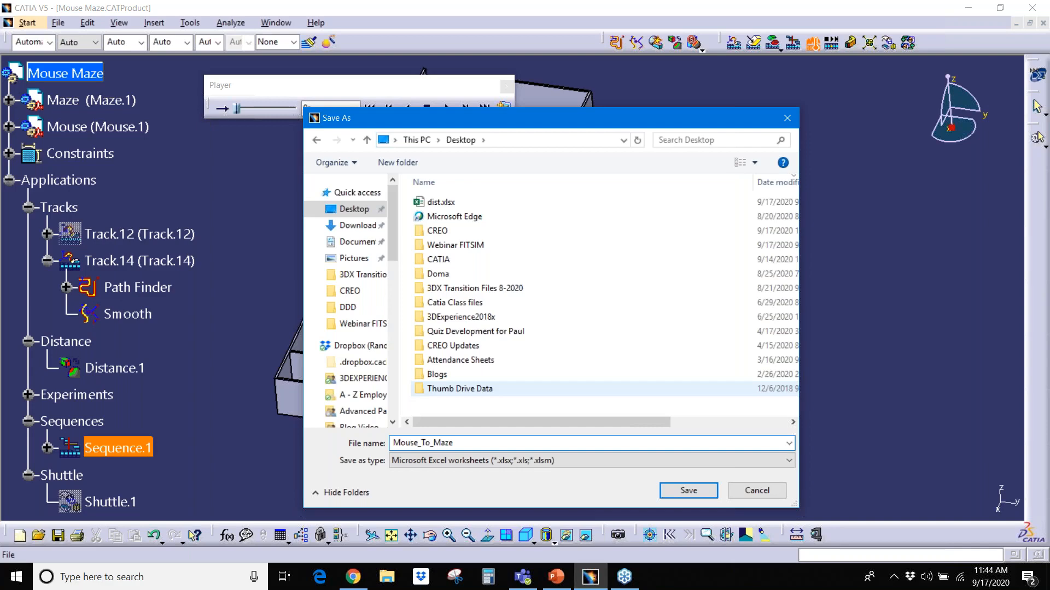
key("Return")
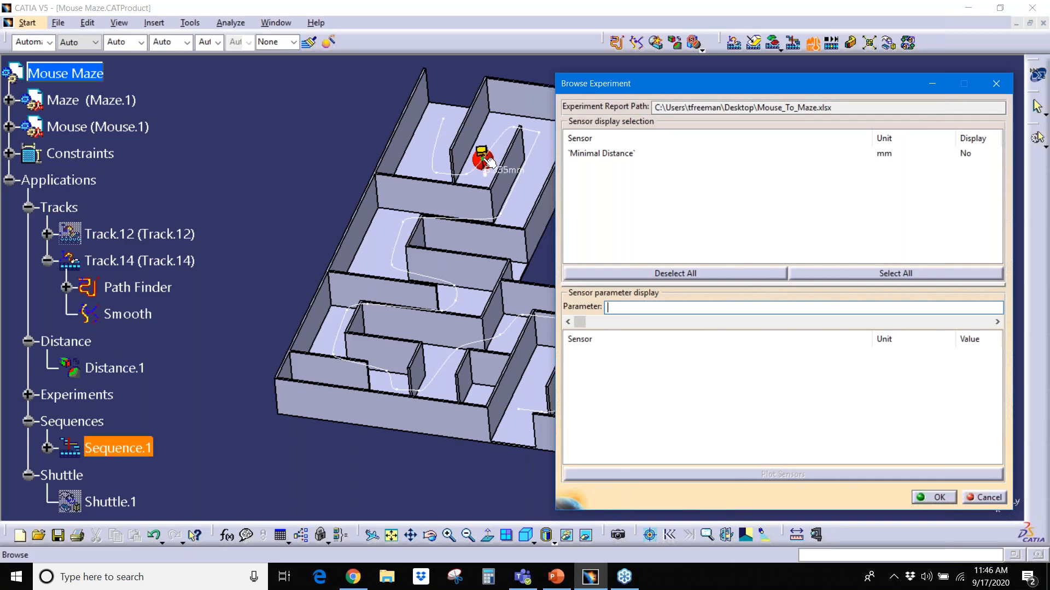
Plot the Minimal Distance sensor from the experiment report, examine its curve over time, and close the experiment browser
left_click(599, 155)
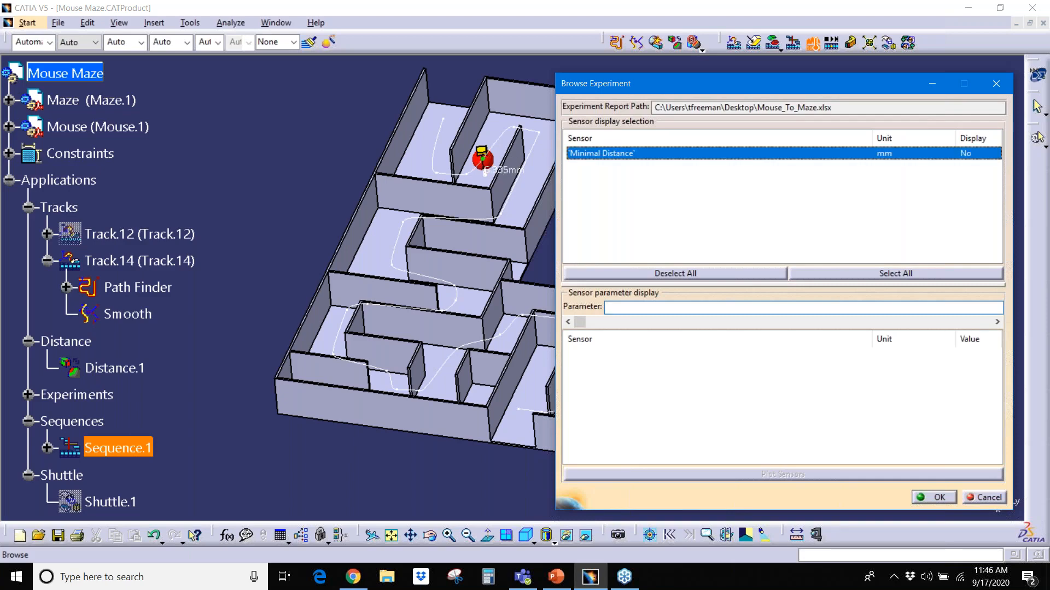
left_click(613, 358)
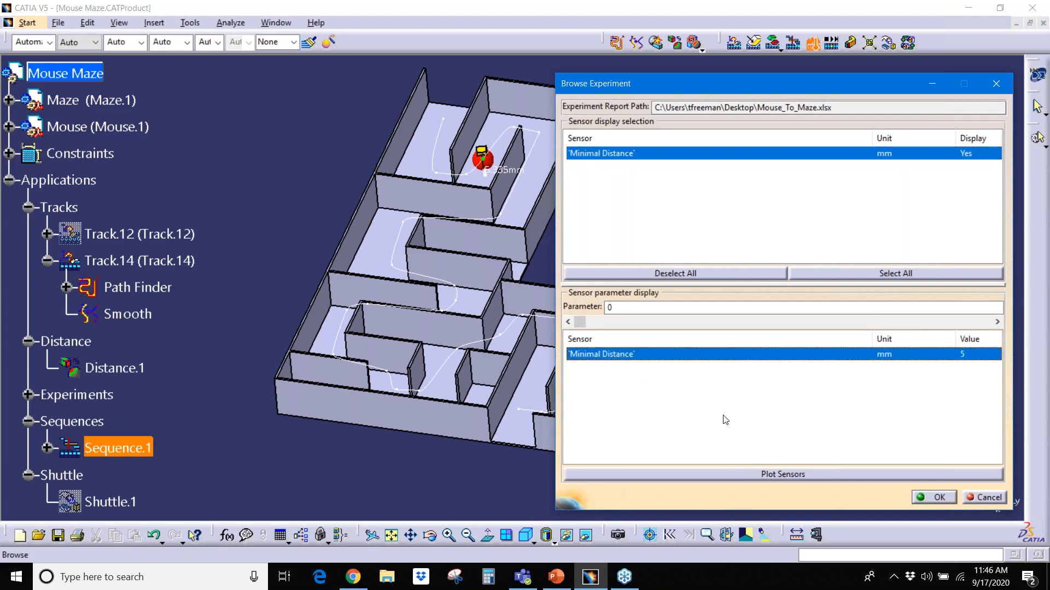
left_click(788, 475)
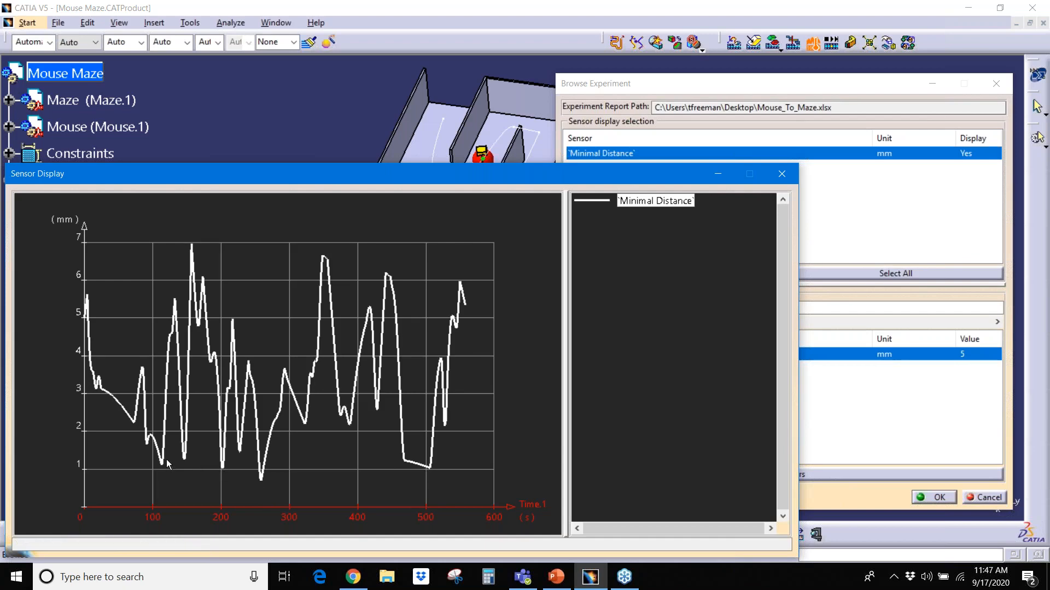
mouse_move(261, 485)
left_click(936, 501)
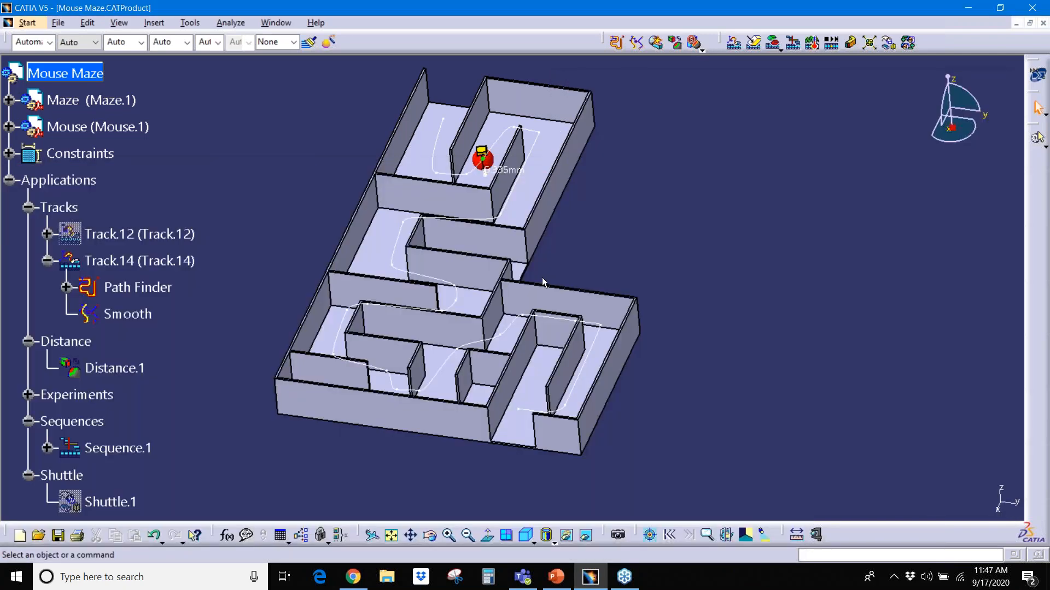
Edit Track.14 by moving the mouse at shot 12 away from the inner corner toward the outer wall and modifying that shot
double_click(151, 262)
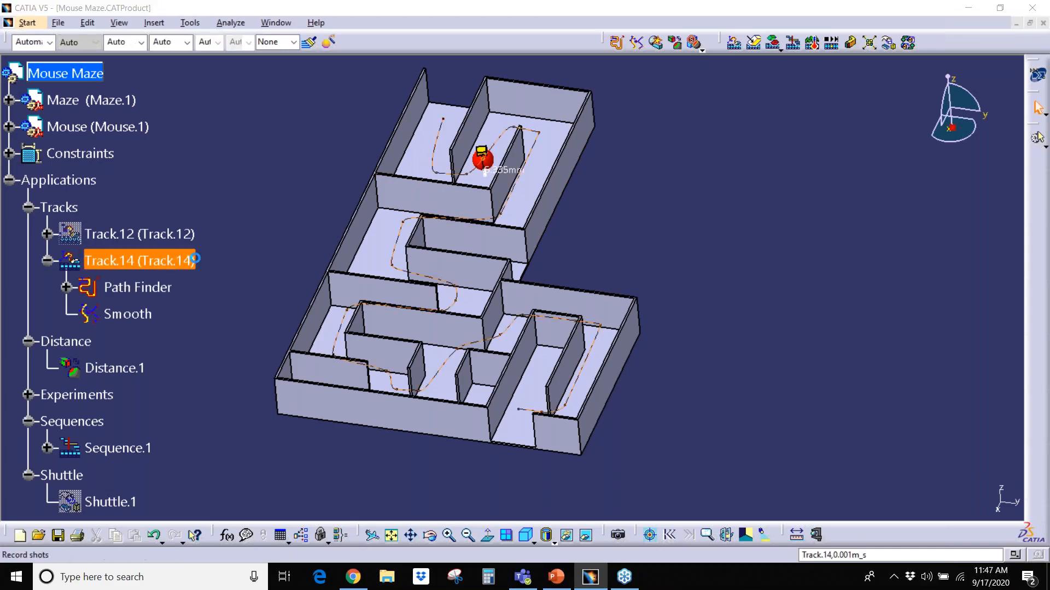
left_click_drag(237, 111, 261, 109)
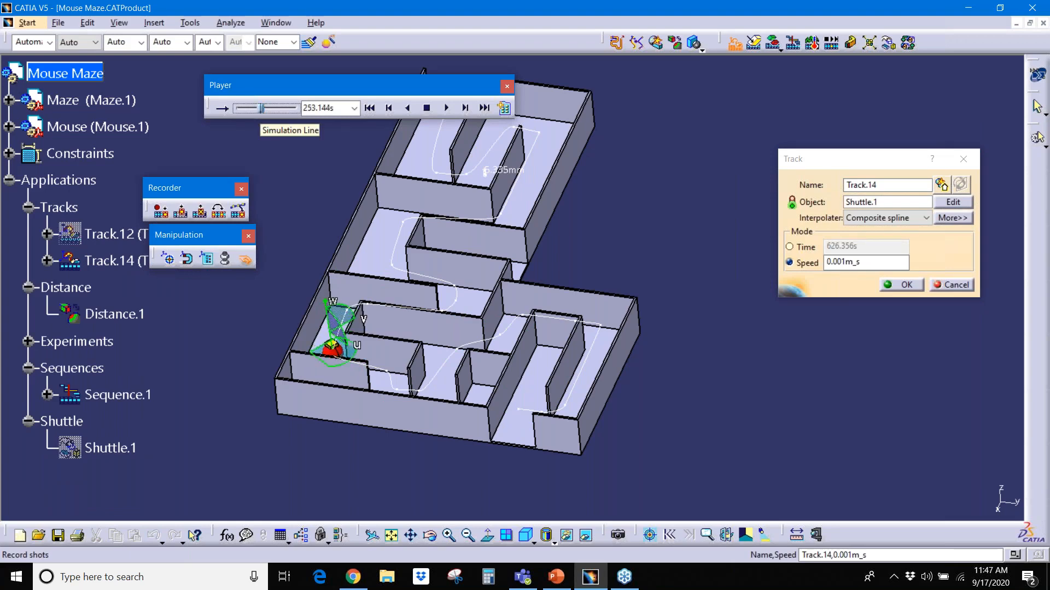
middle_click(339, 352)
middle_click_drag(527, 240, 483, 211)
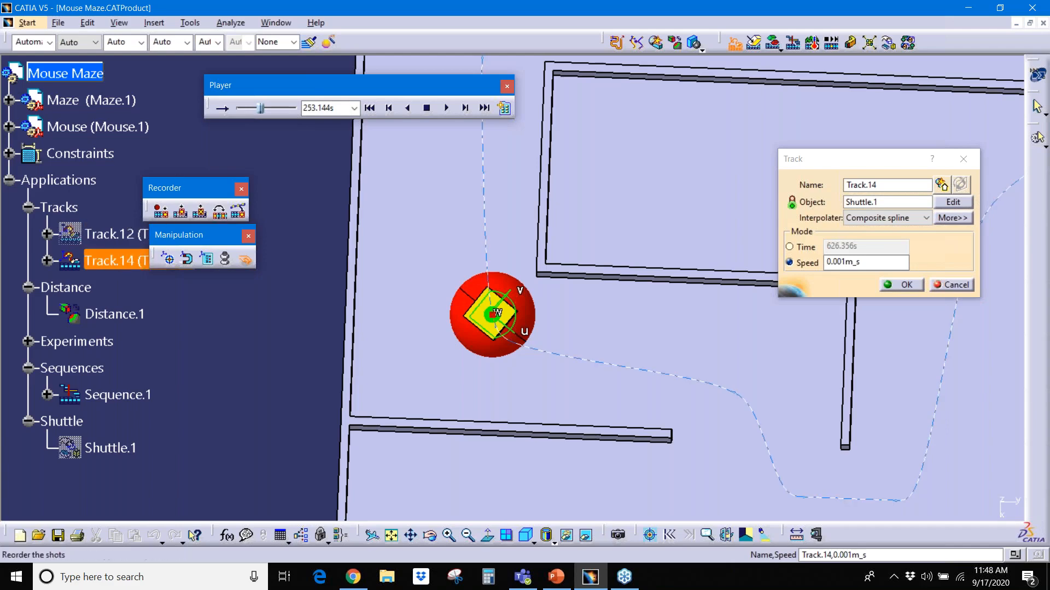
left_click(354, 108)
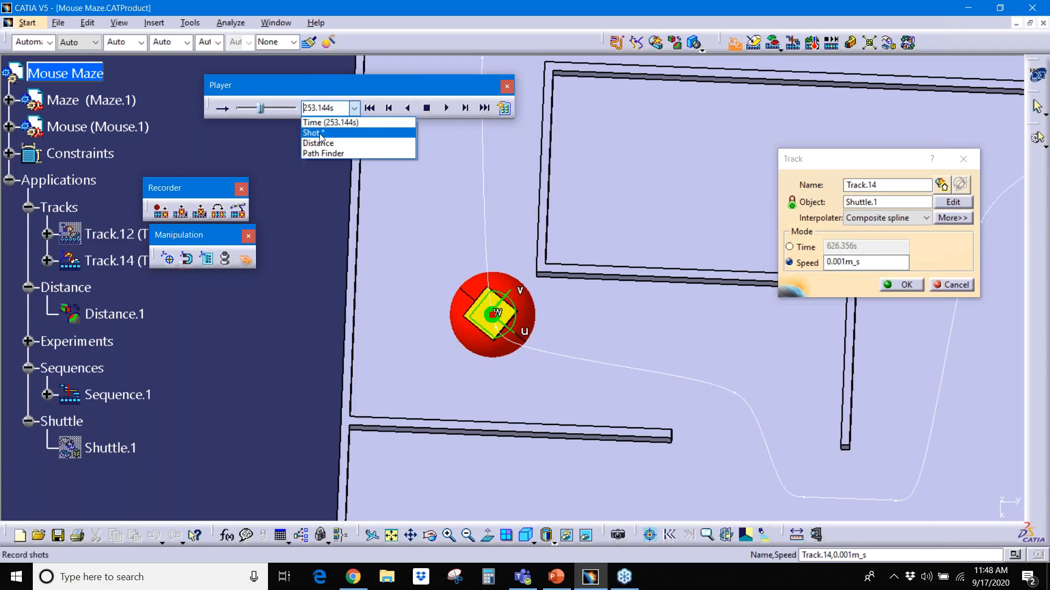
left_click(321, 133)
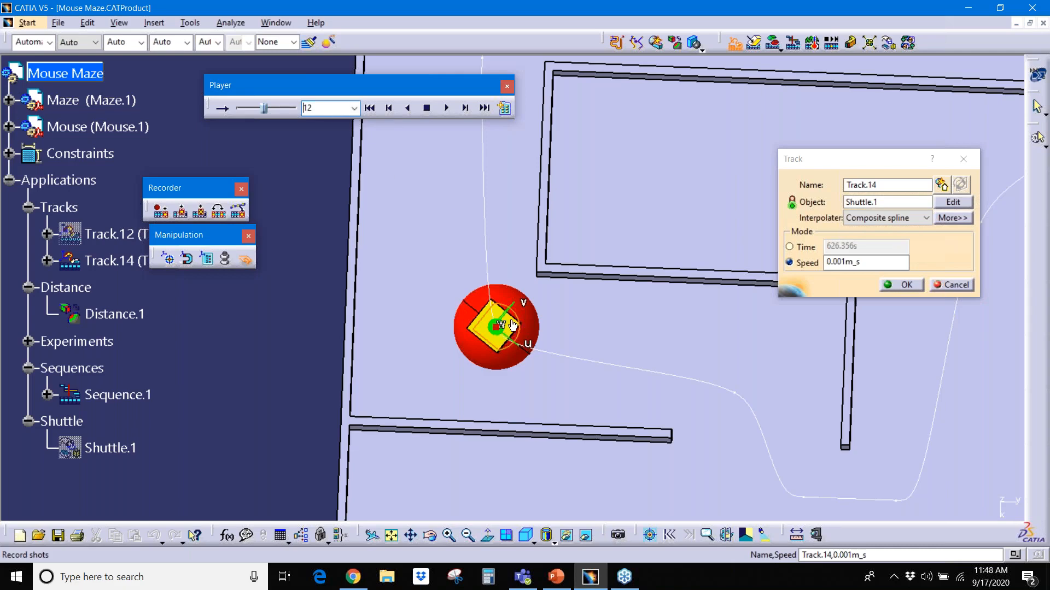
left_click_drag(510, 324, 474, 334)
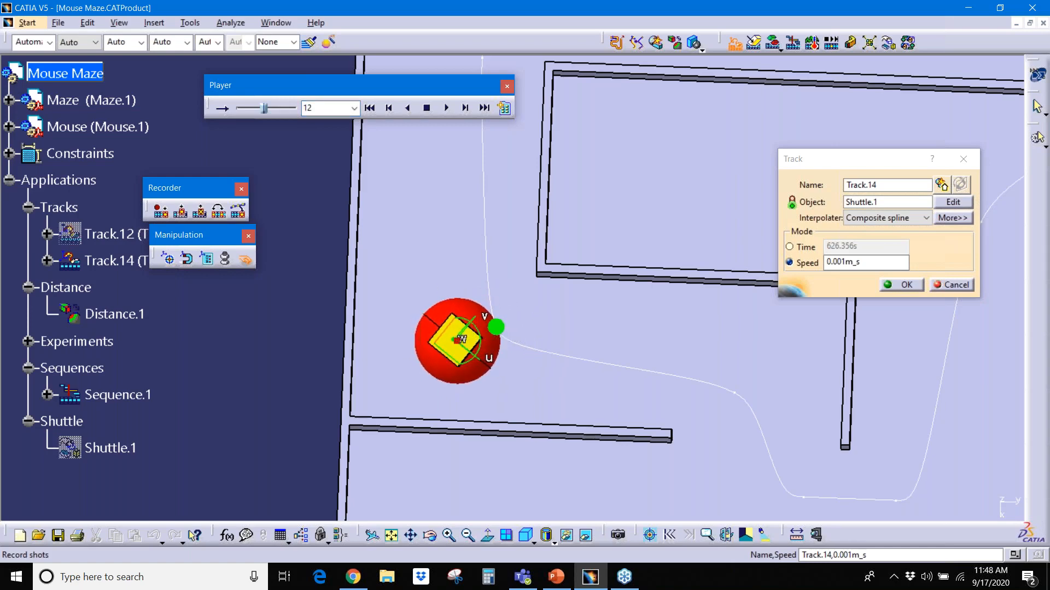
left_click(185, 218)
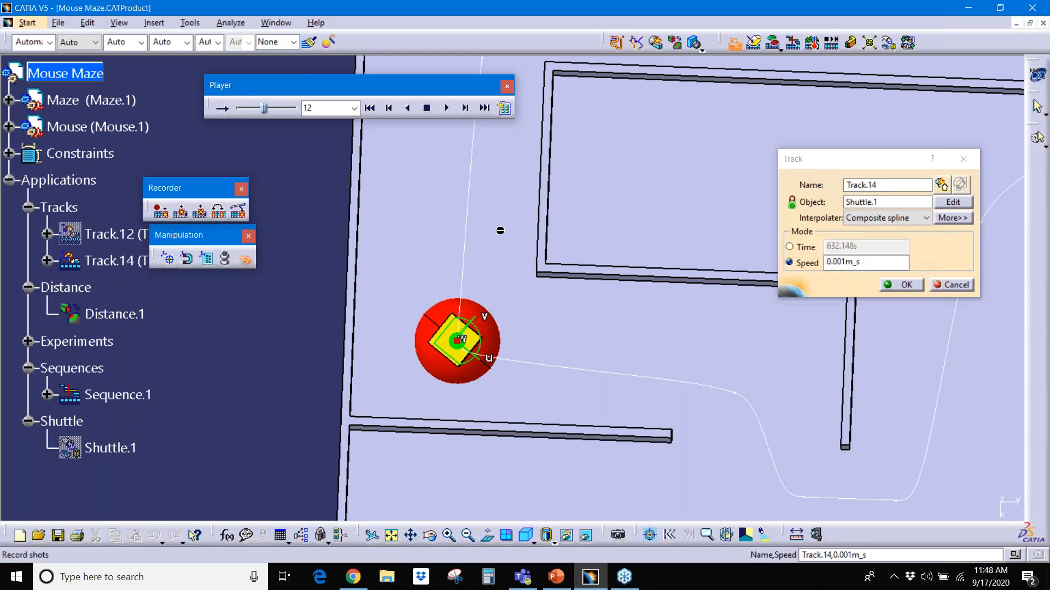
Replay the modified Track.14 from the start in time mode, return it to the beginning, and accept the track
left_click(369, 108)
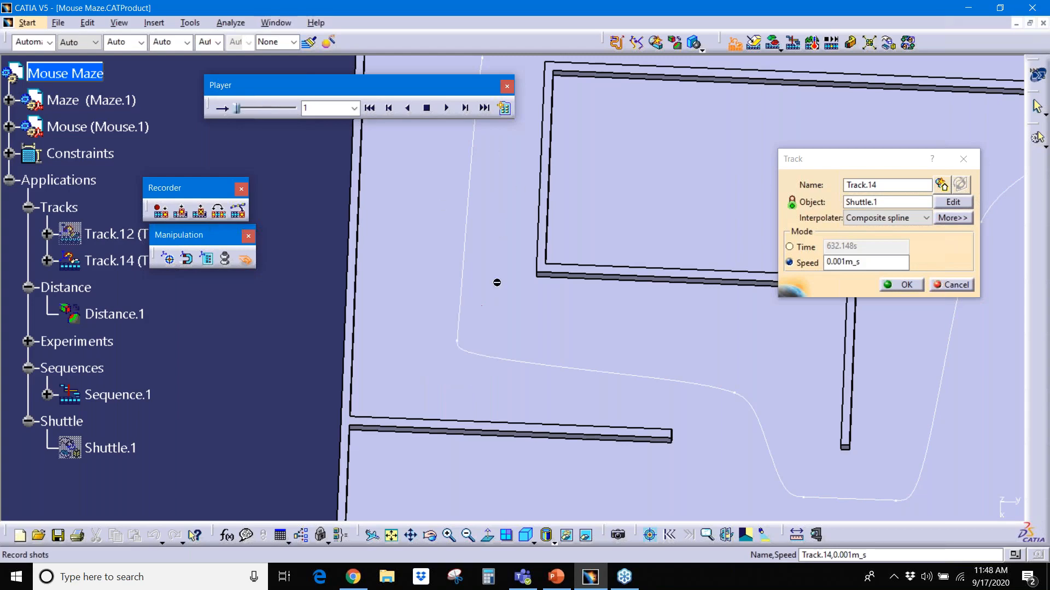
left_click(354, 109)
left_click(343, 123)
middle_click_drag(492, 264, 589, 392)
middle_click_drag(607, 356, 522, 192)
left_click(447, 109)
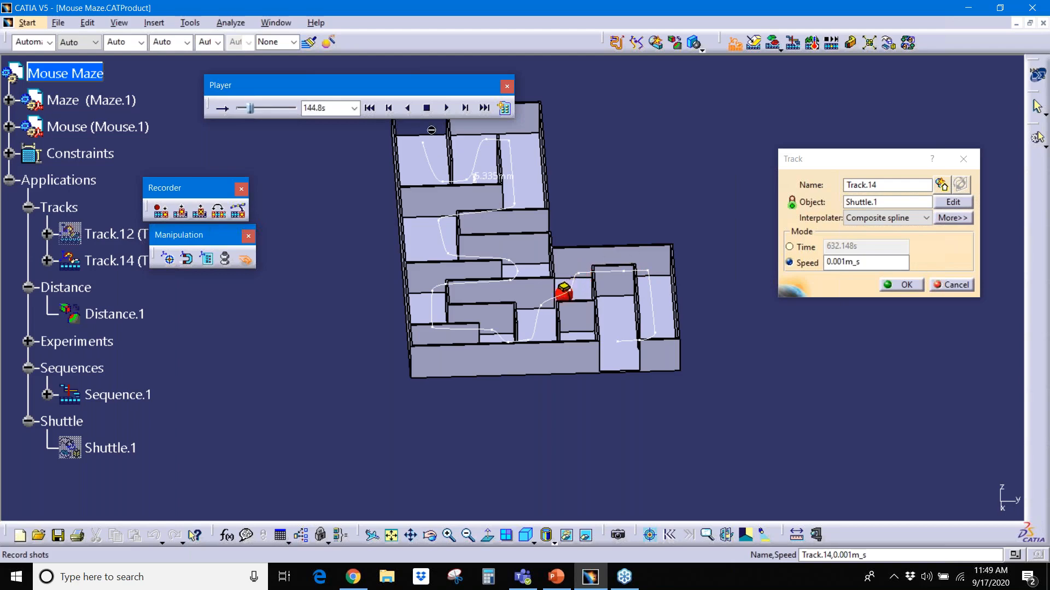
left_click(427, 108)
left_click(370, 108)
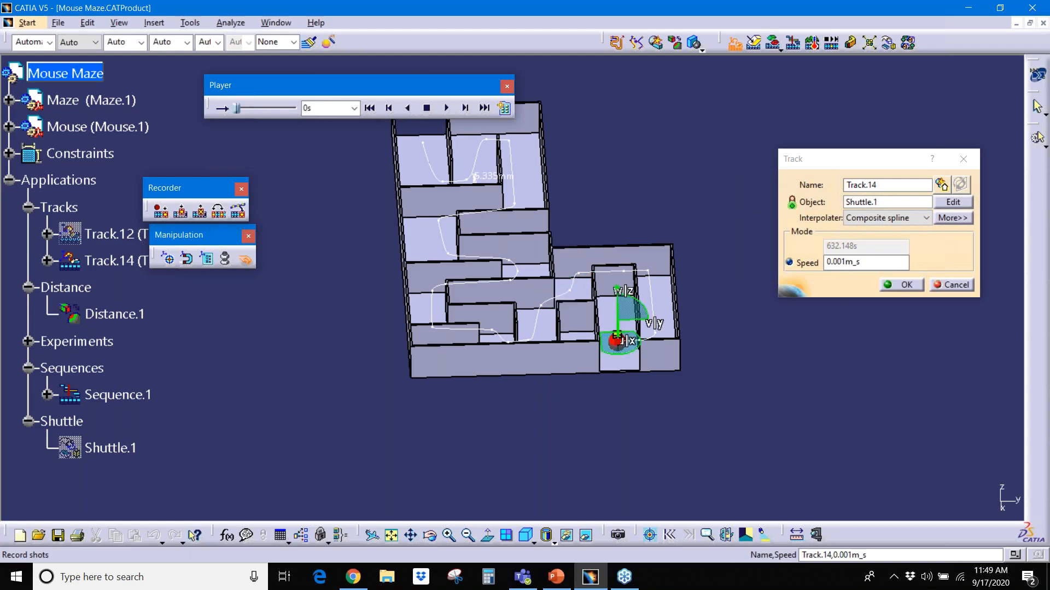
left_click(891, 284)
Generate a swept volume of the mouse along Track.14 with a 0.2 mm filtering precision
middle_click_drag(623, 290, 668, 283)
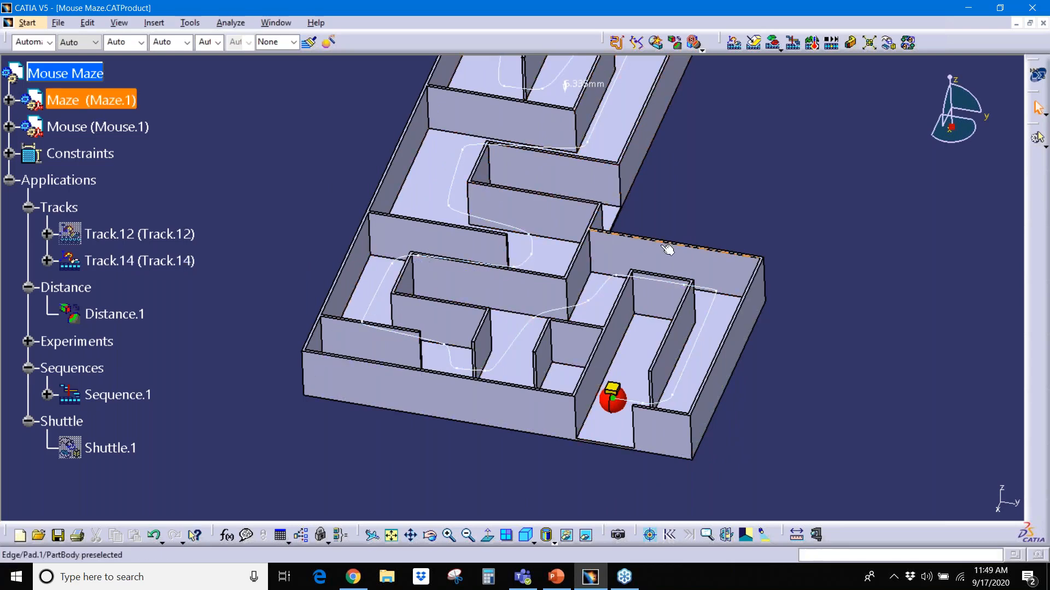
middle_click_drag(667, 253, 753, 241)
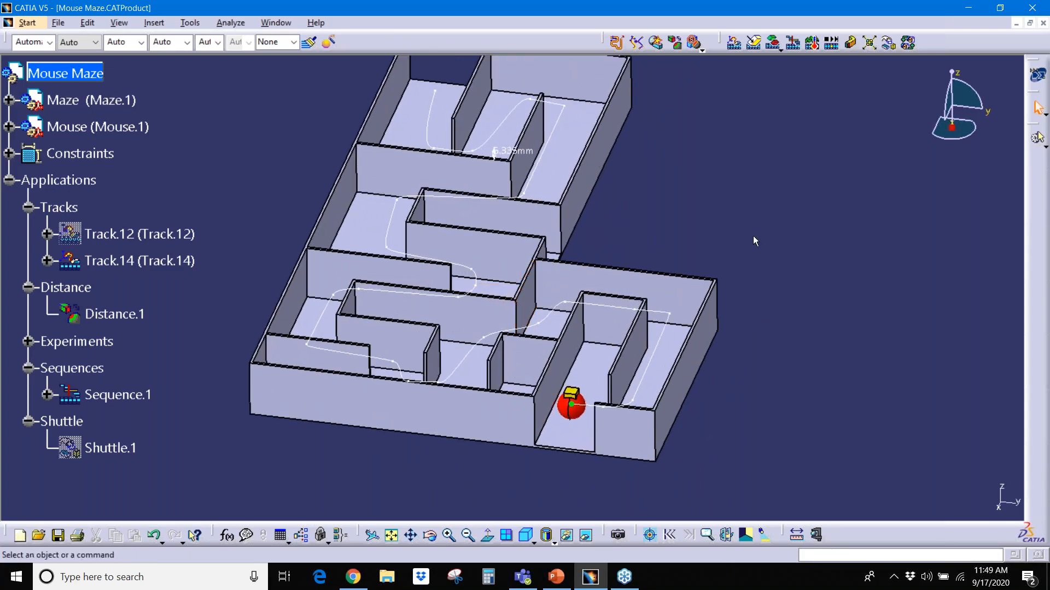
left_click(851, 44)
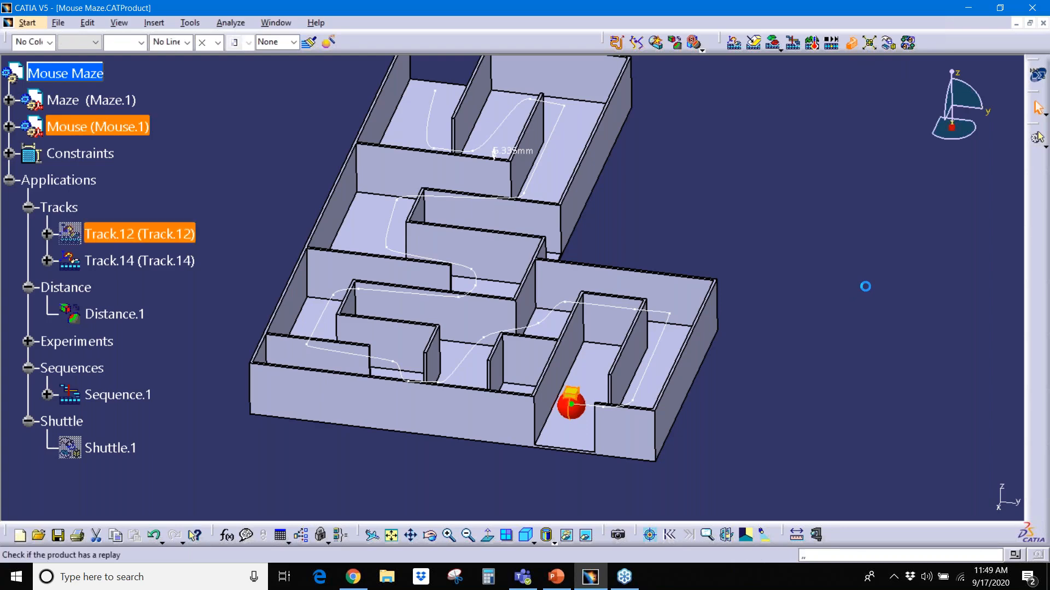
left_click(883, 299)
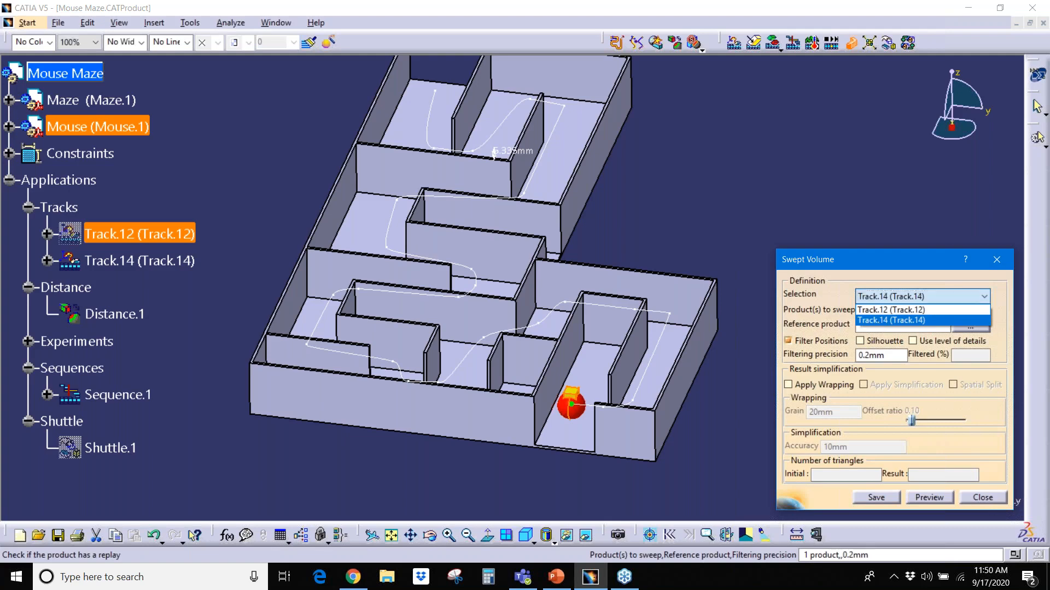
left_click(879, 322)
left_click(970, 311)
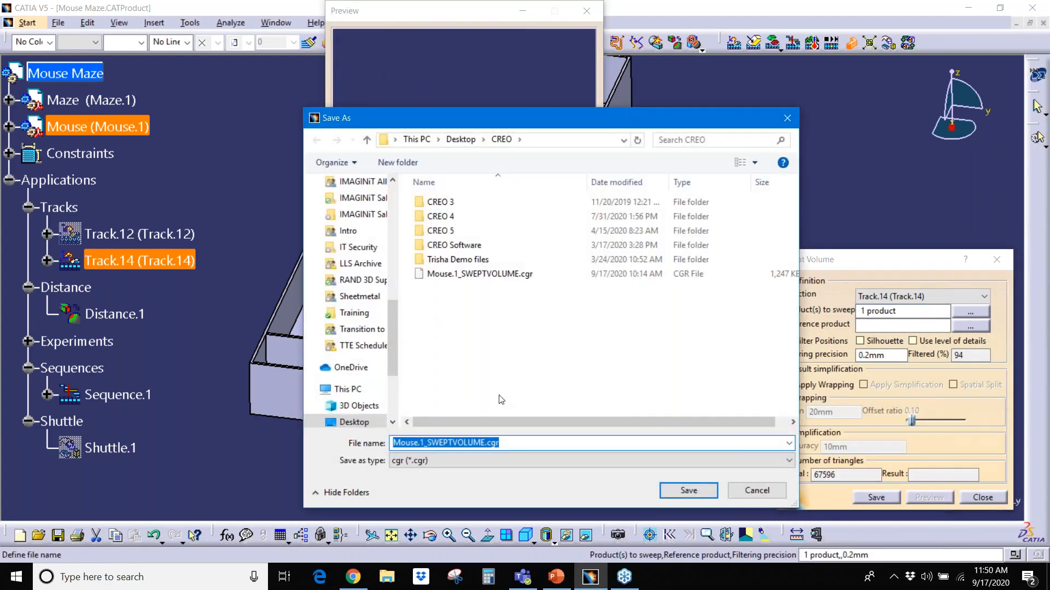
Save the swept volume on the Desktop as Mouse.1_SWEPTVOLUME.cgr and close the Swept Volume definition
scroll(361, 328, "up", 10)
left_click(354, 209)
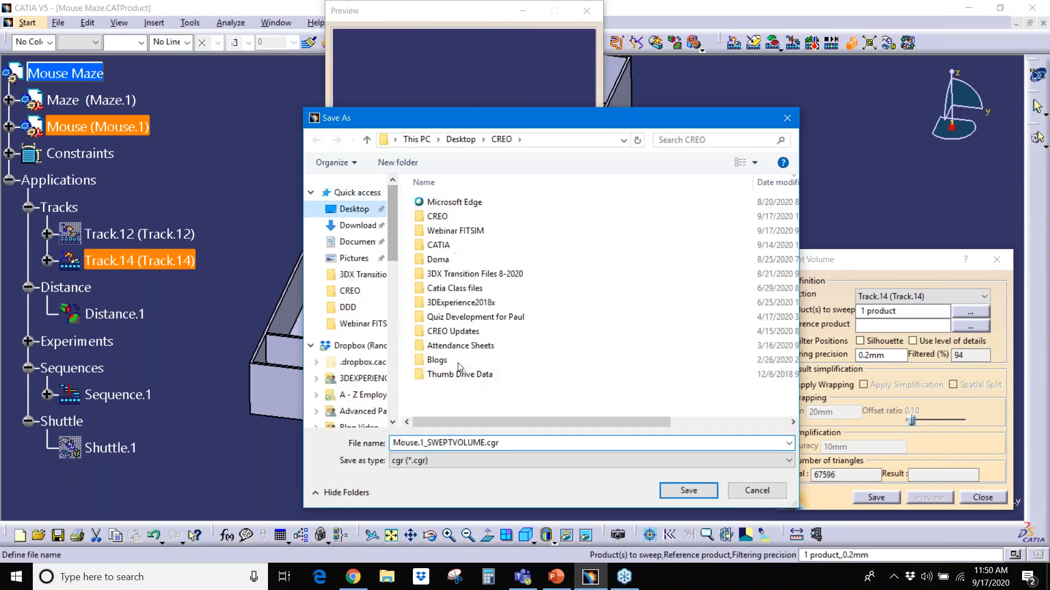
left_click(510, 444)
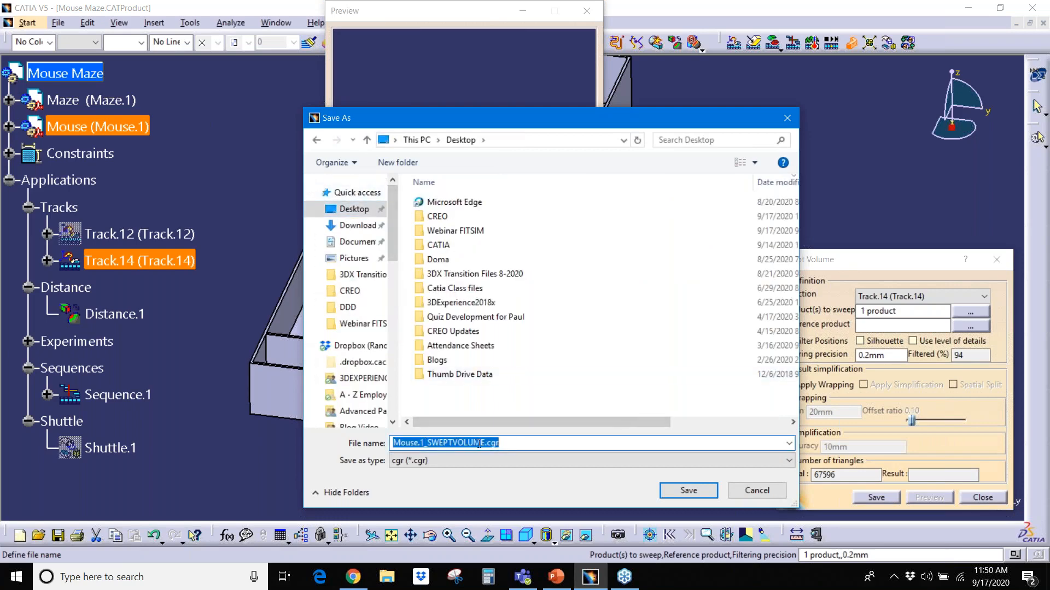
left_click(693, 495)
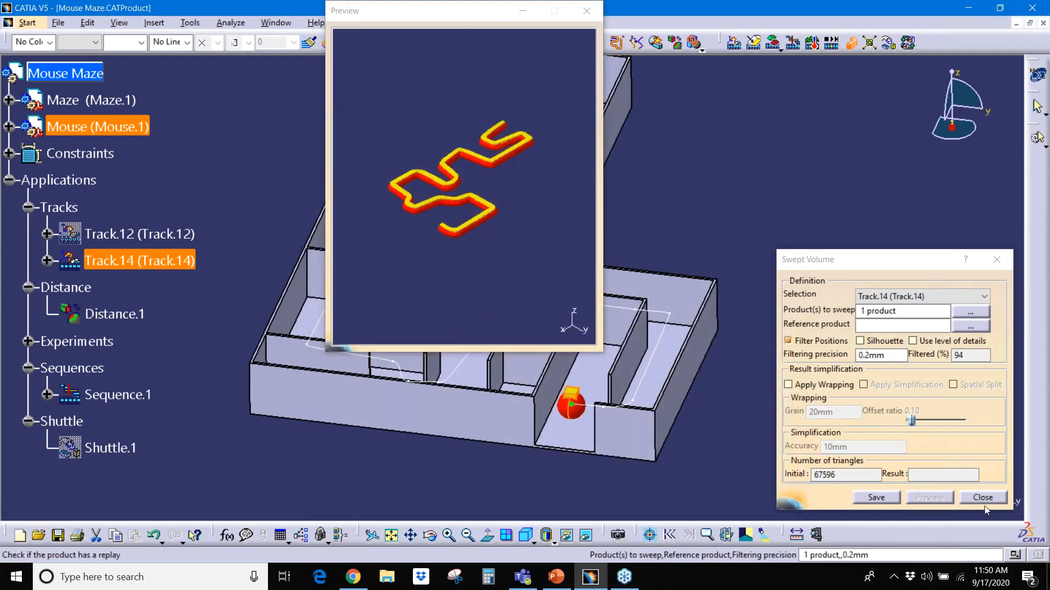
left_click(982, 498)
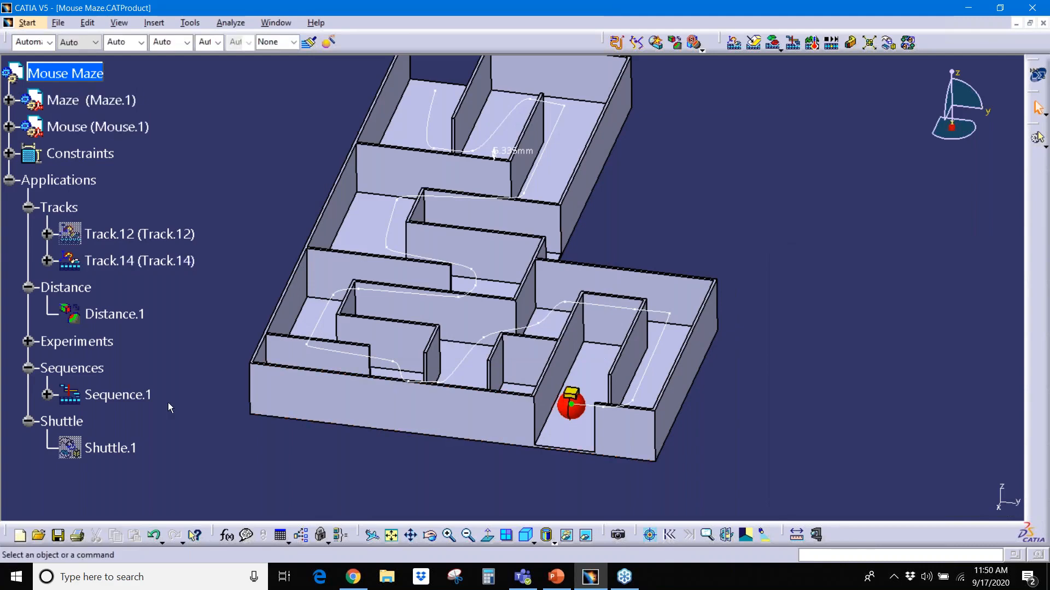
Insert Mouse.1_SWEPTVOLUME.cgr from the Desktop as an existing component of the Mouse Maze product
scroll(168, 403, "up", 3)
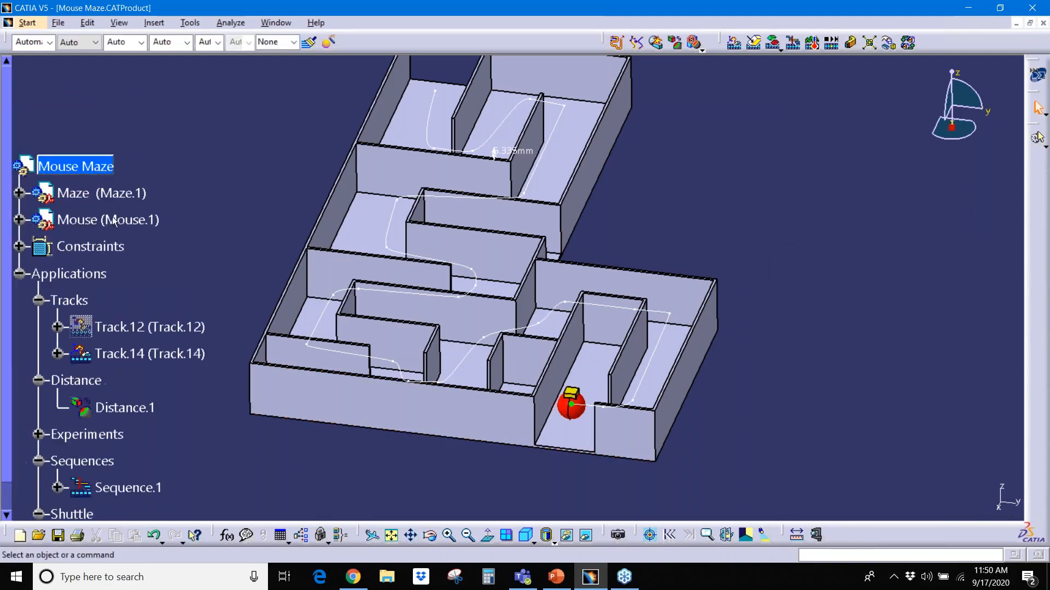
right_click(94, 166)
mouse_move(165, 375)
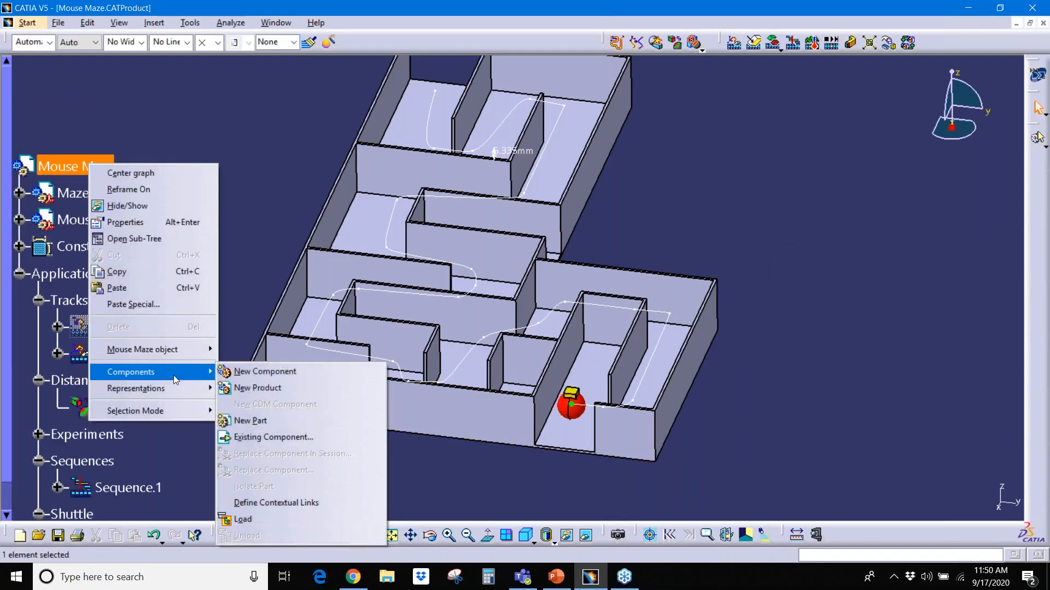
left_click(265, 437)
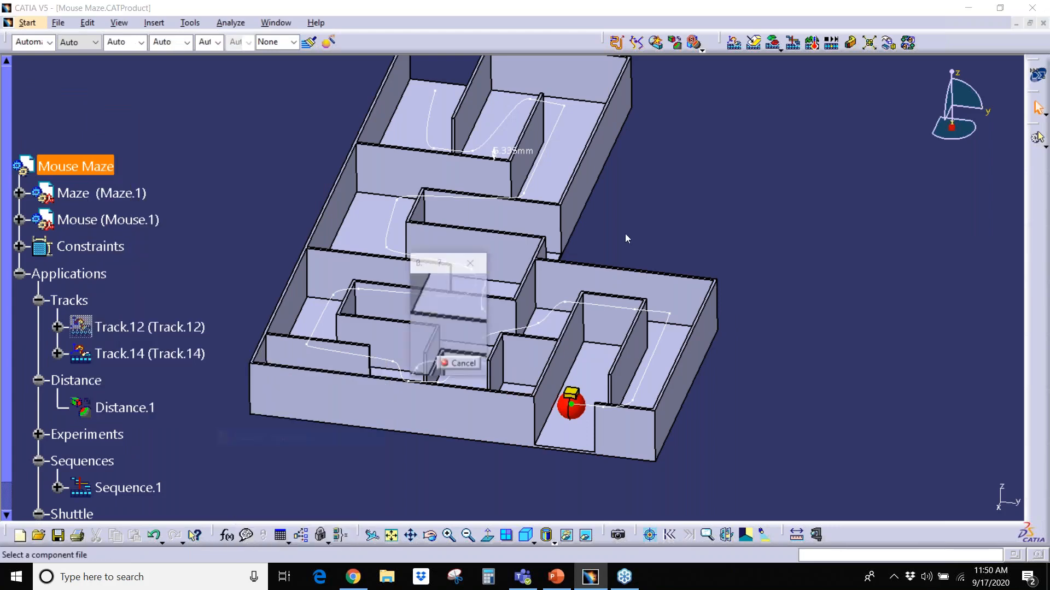
scroll(514, 248, "up", 8)
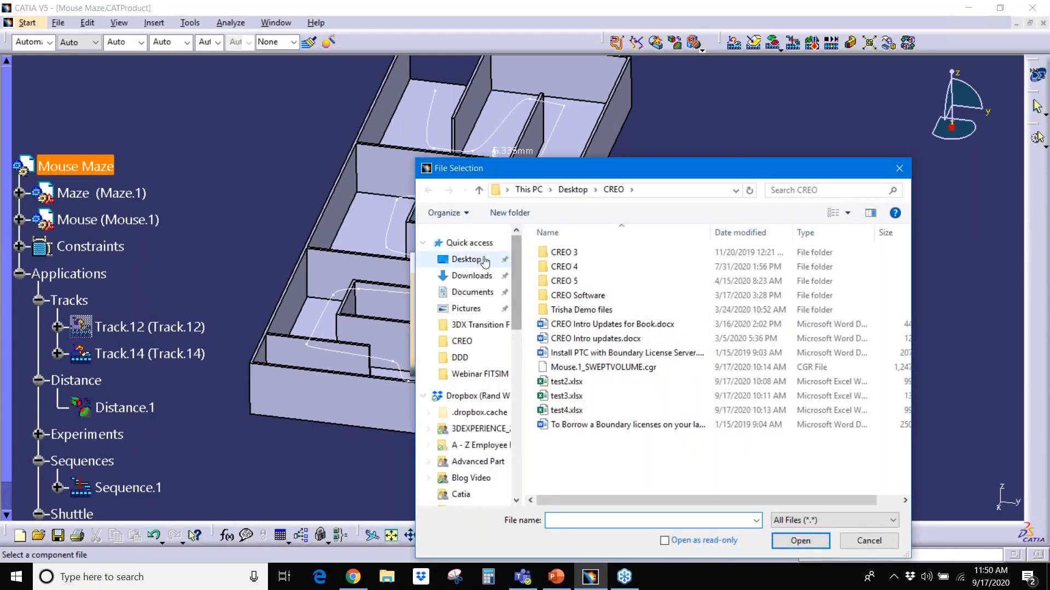
left_click(485, 260)
left_click(602, 252)
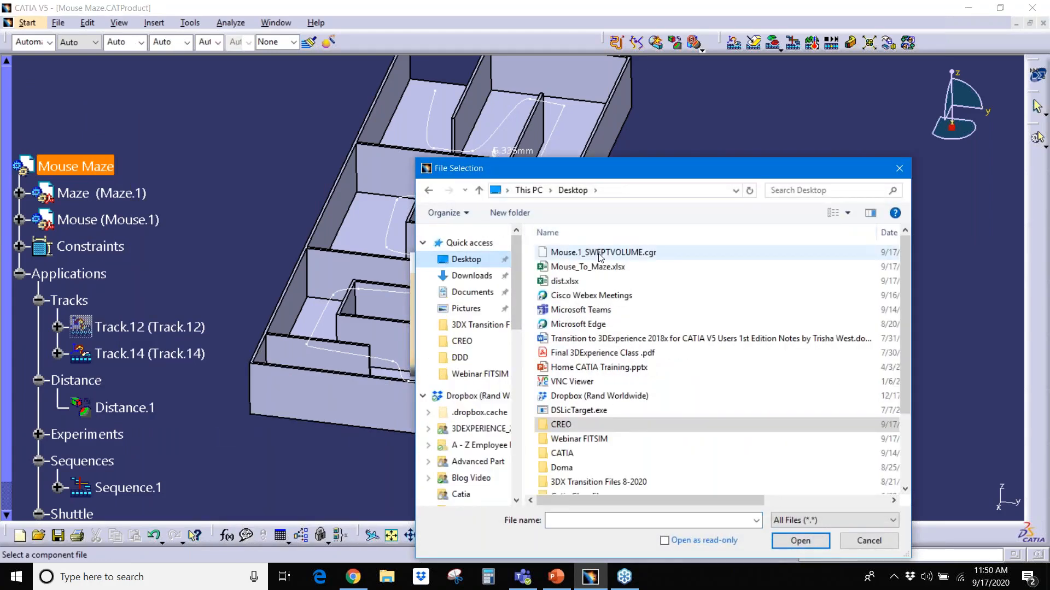
left_click(800, 541)
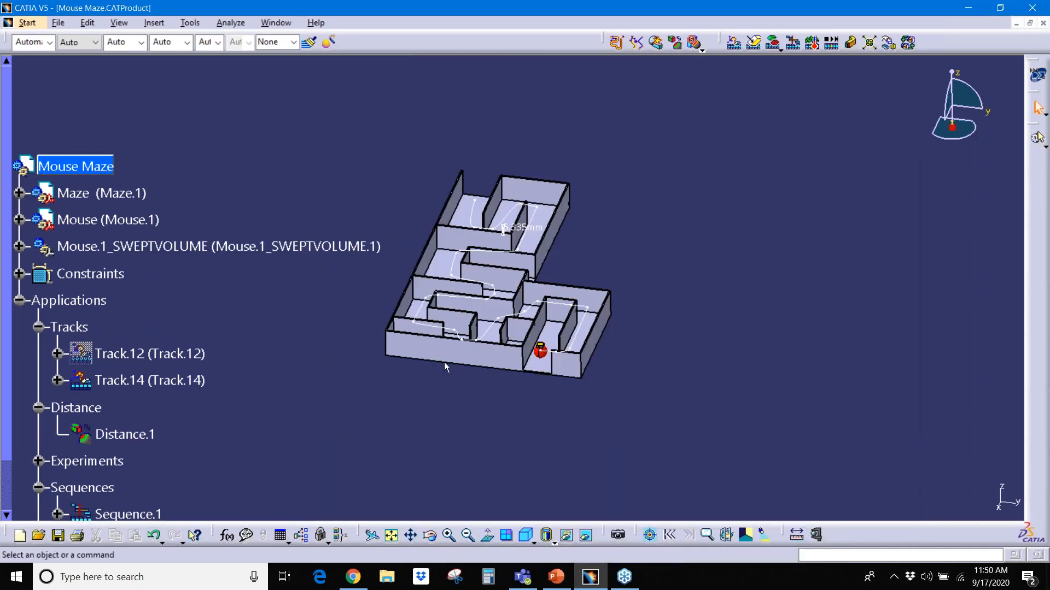
Delete the inserted Mouse.1_SWEPTVOLUME component from the Mouse Maze product
left_click(70, 248)
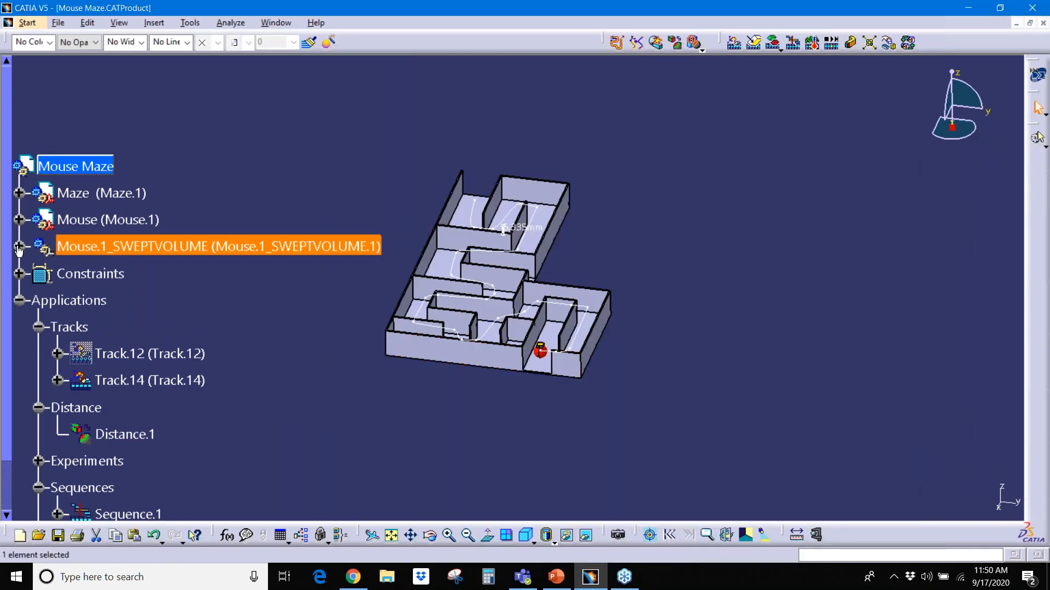
right_click(83, 253)
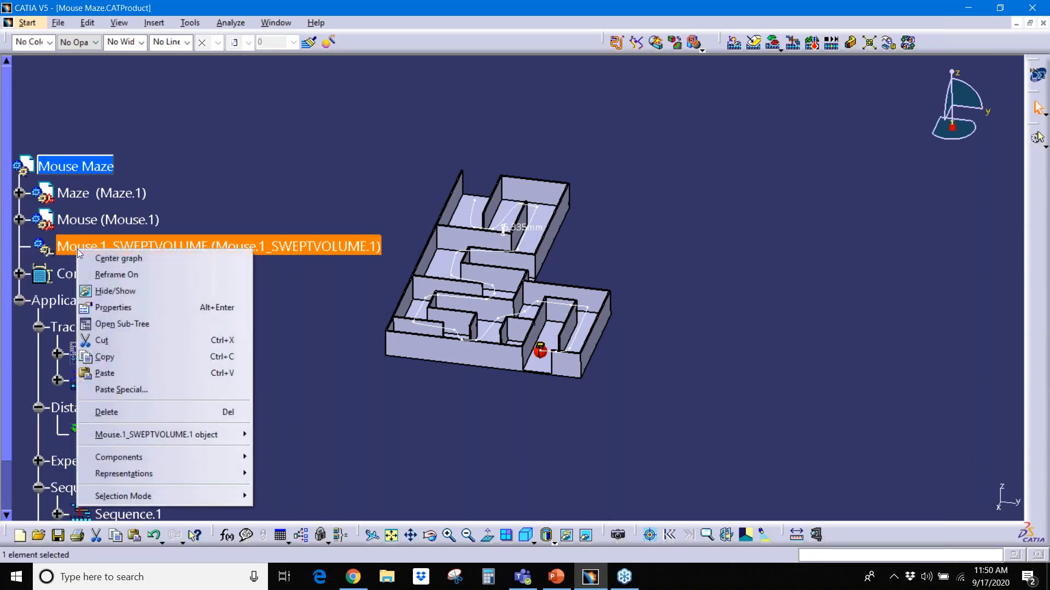
left_click(126, 413)
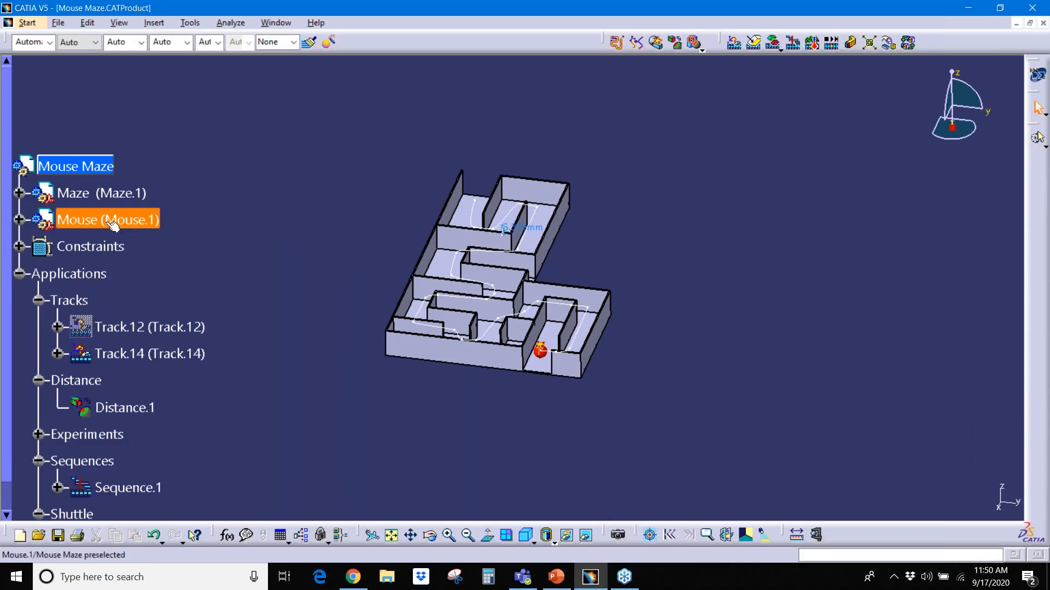
Generate the mouse's swept volume along Track.14 and save it on the Desktop as Mouse.2_SWEPTVOLUME.cgr
left_click(850, 43)
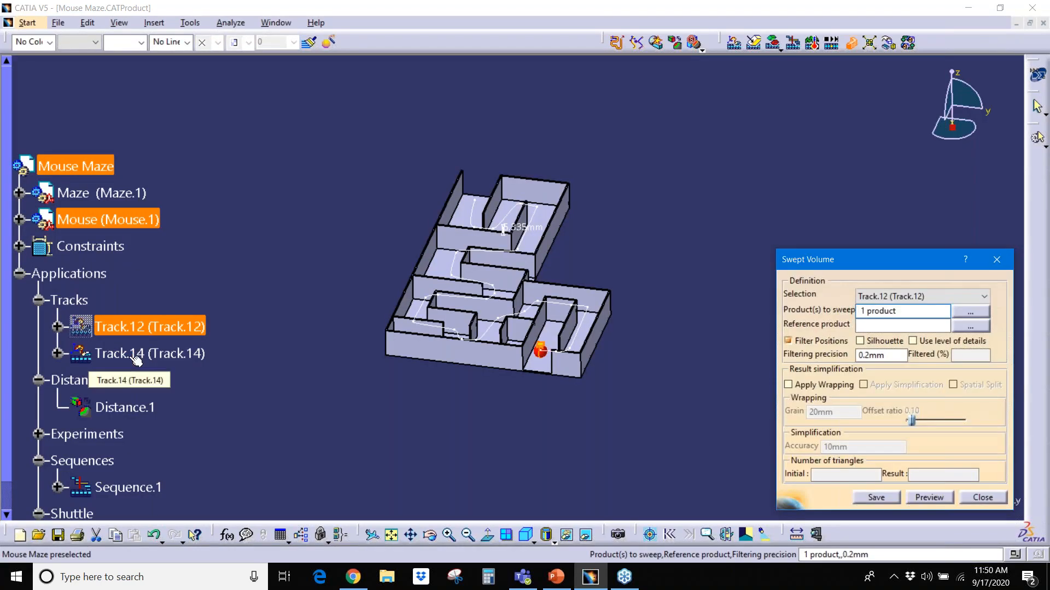
left_click(984, 296)
left_click(907, 321)
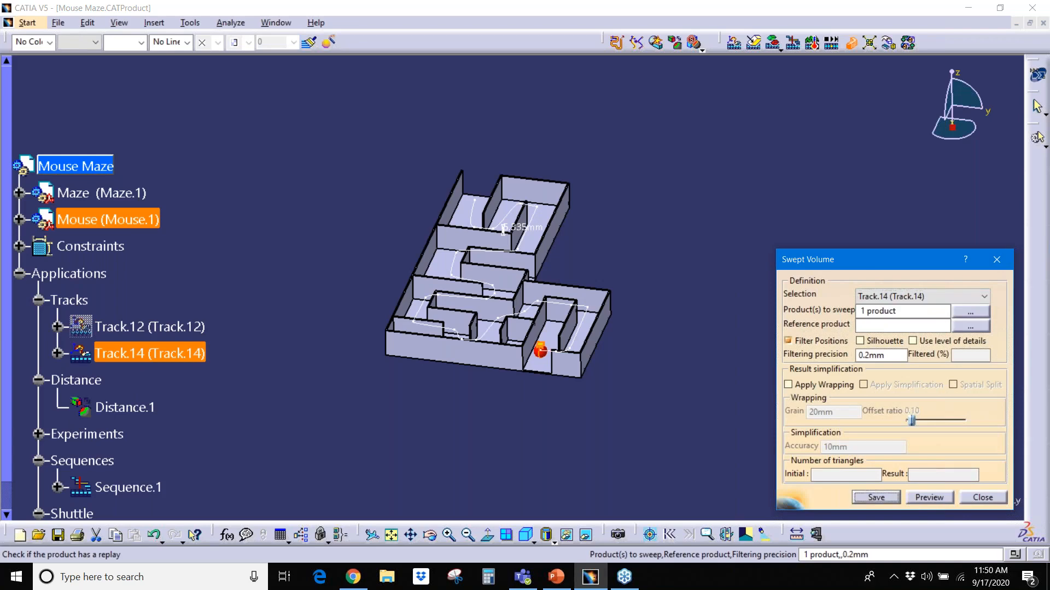
left_click(876, 497)
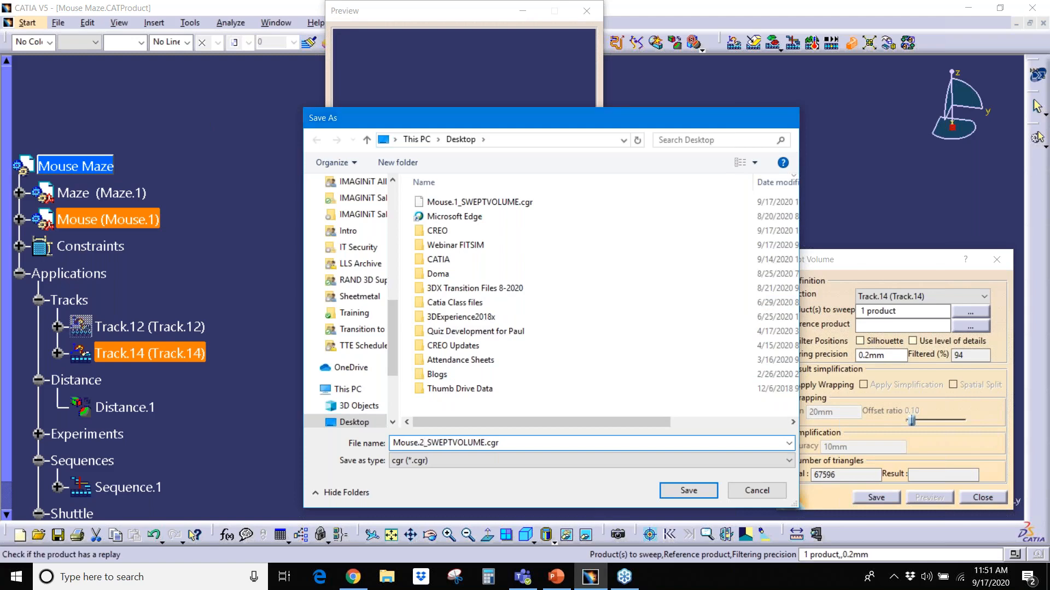
key("Return")
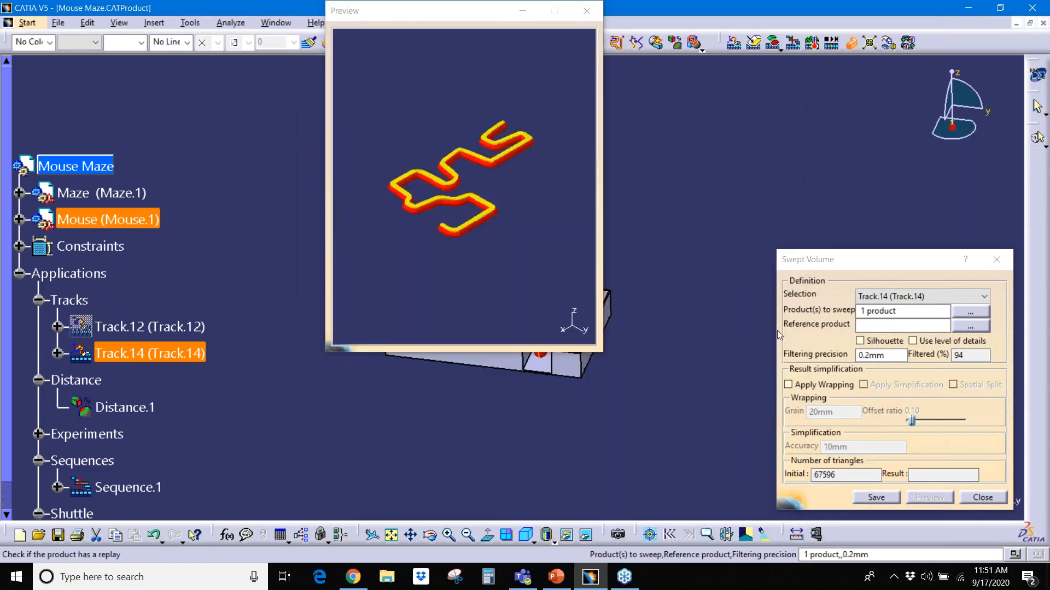
left_click(586, 11)
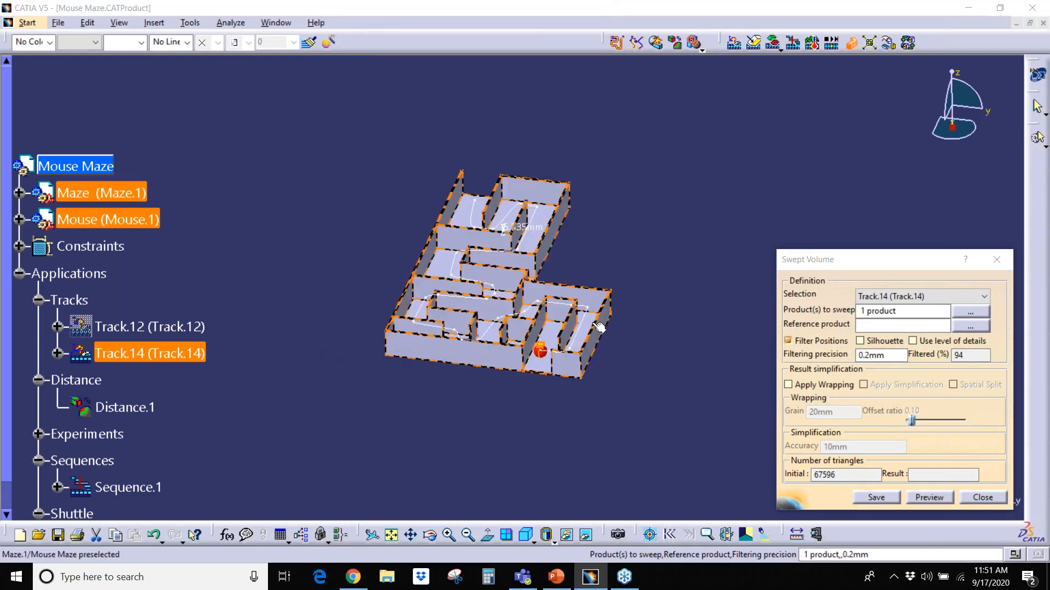
left_click(982, 497)
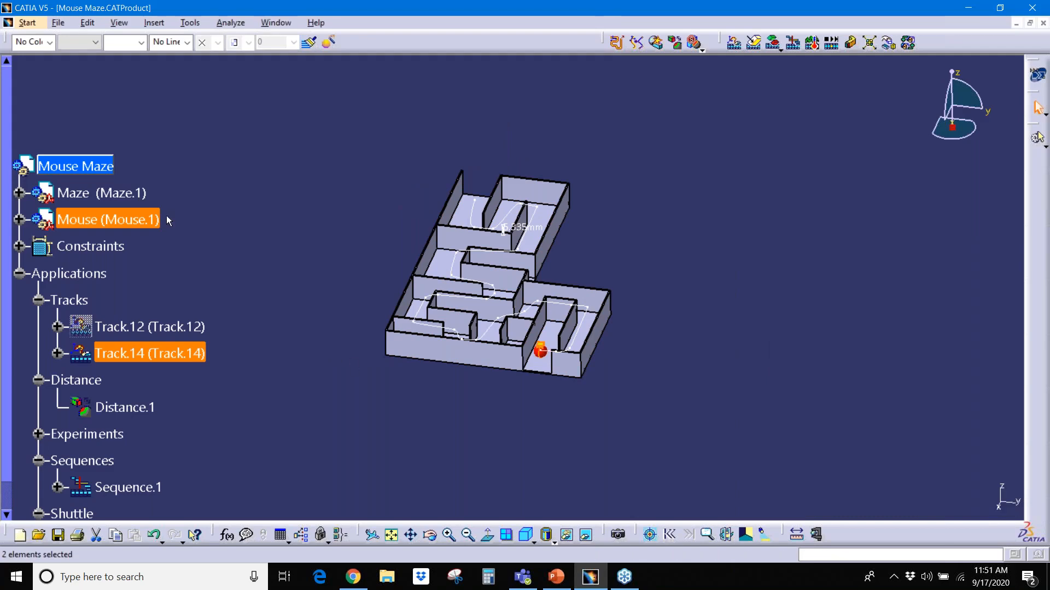
Insert Mouse.2_SWEPTVOLUME.cgr from the Desktop as an existing component of the Mouse Maze product
right_click(93, 167)
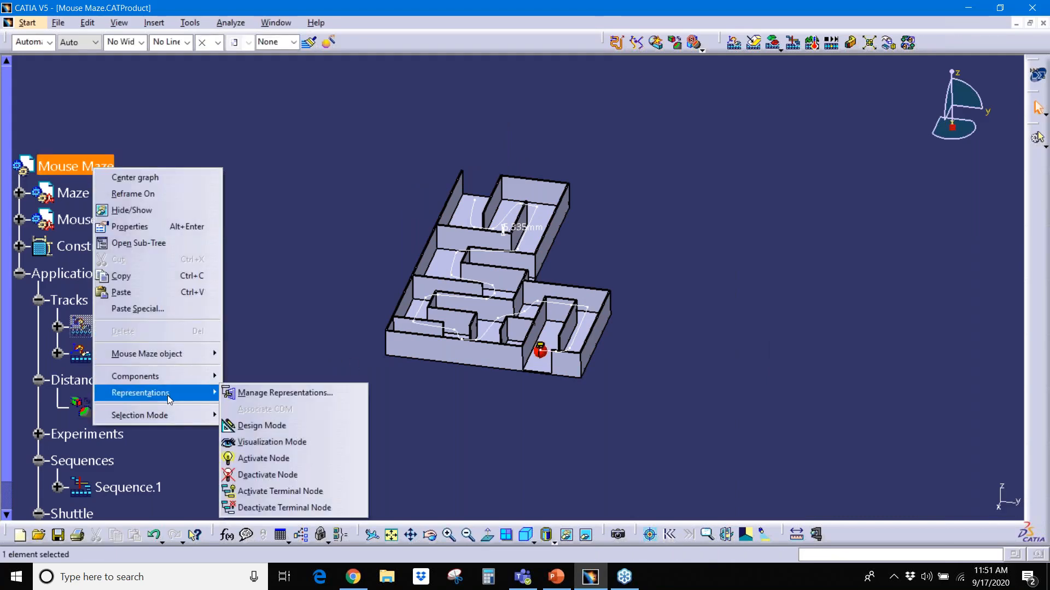
mouse_move(168, 378)
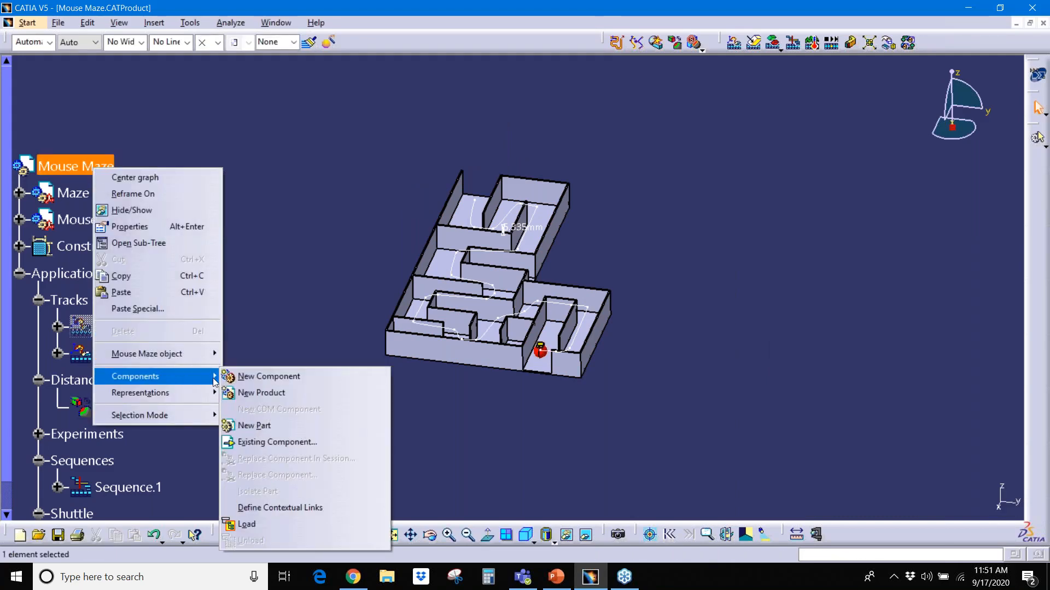
left_click(277, 442)
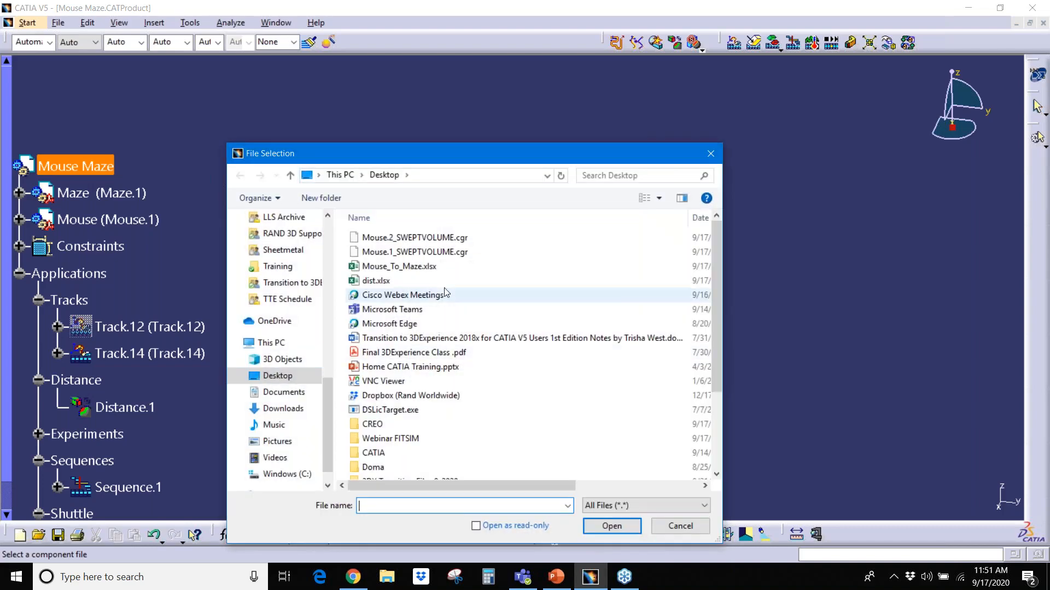
left_click(426, 238)
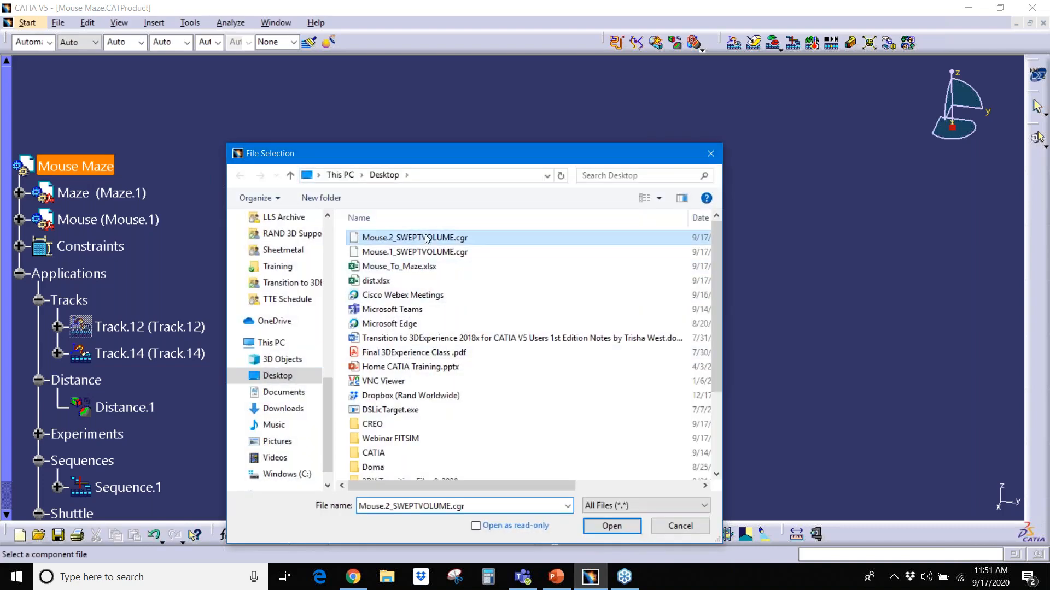
left_click(608, 527)
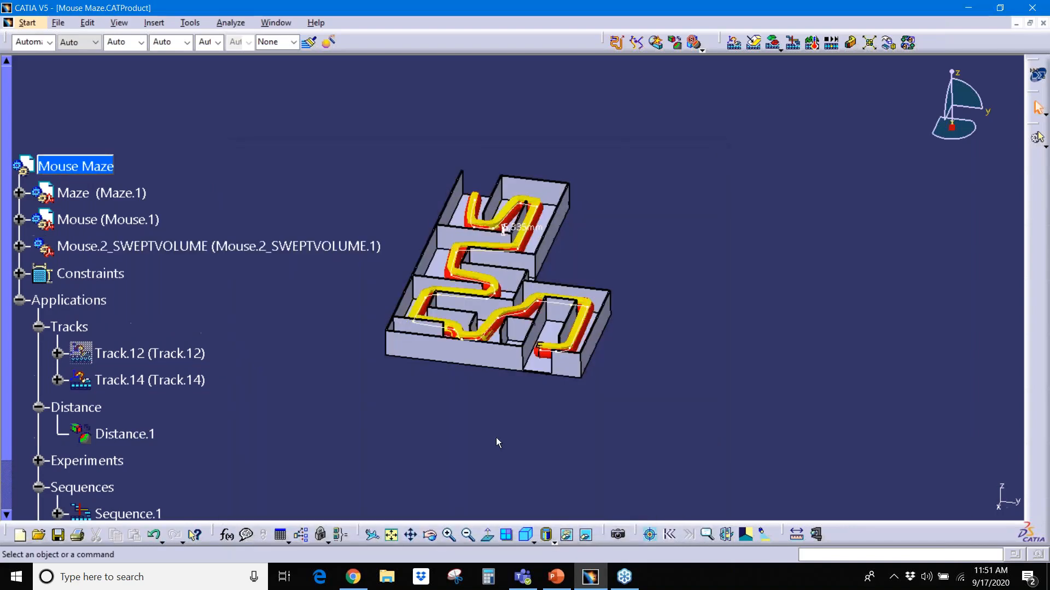
Set the opacity of the Mouse.2_SWEPTVOLUME component to 25%
left_click(85, 249)
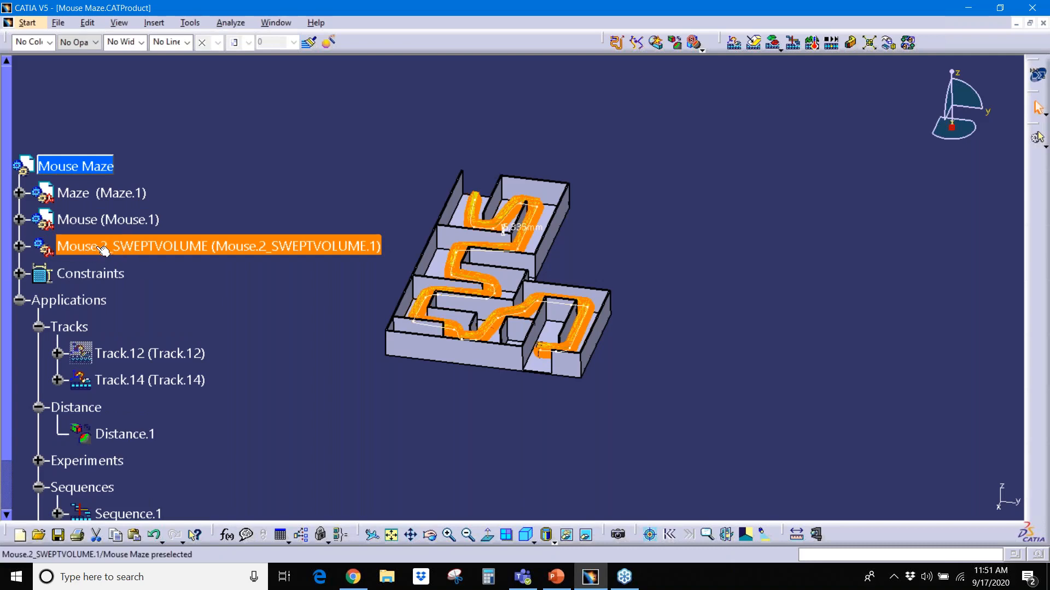
left_click(96, 43)
left_click(82, 96)
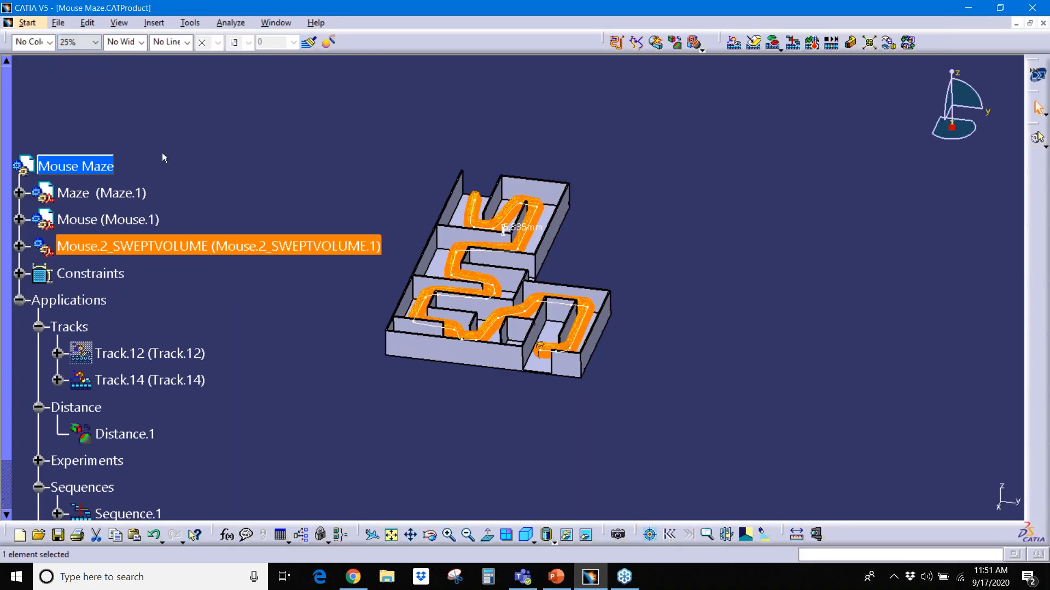
left_click(509, 467)
Play Track.14 to watch the mouse move through the transparent swept volume, stop the playback and close the track definition
middle_click_drag(549, 452, 665, 384)
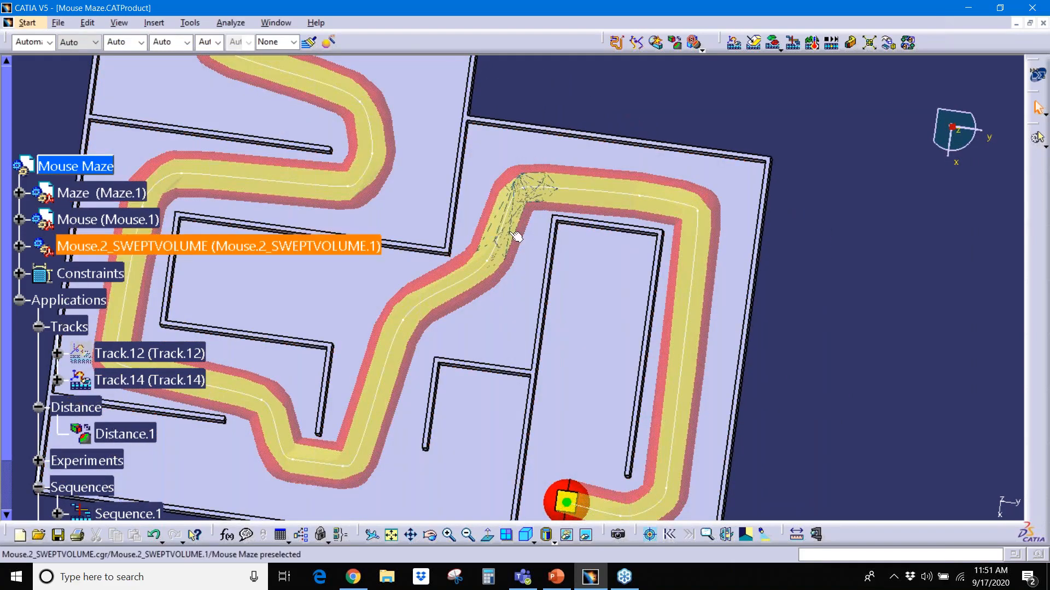
middle_click_drag(672, 386, 555, 281)
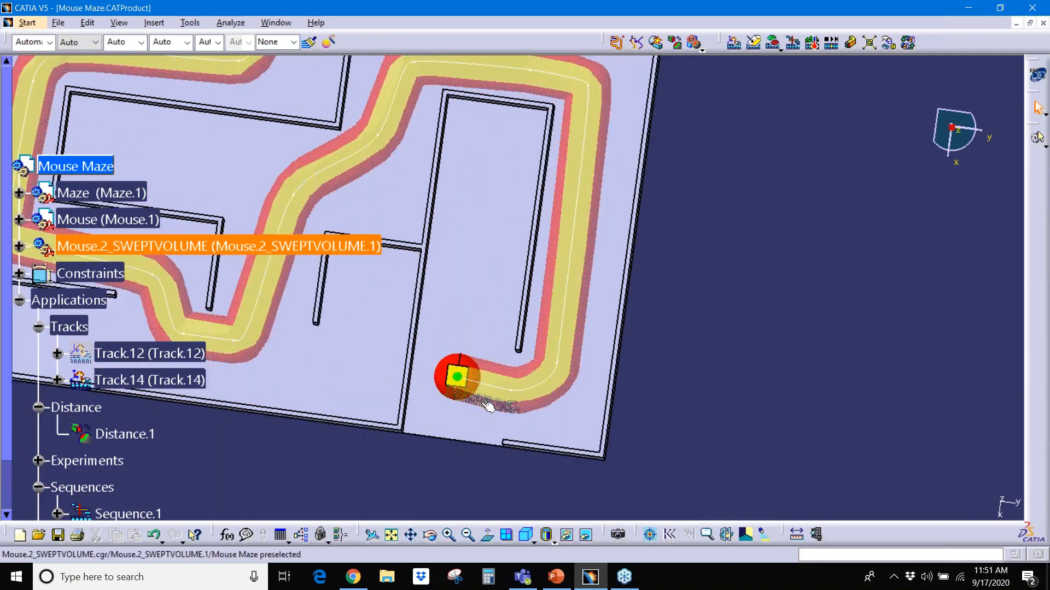
middle_click_drag(496, 410, 453, 363)
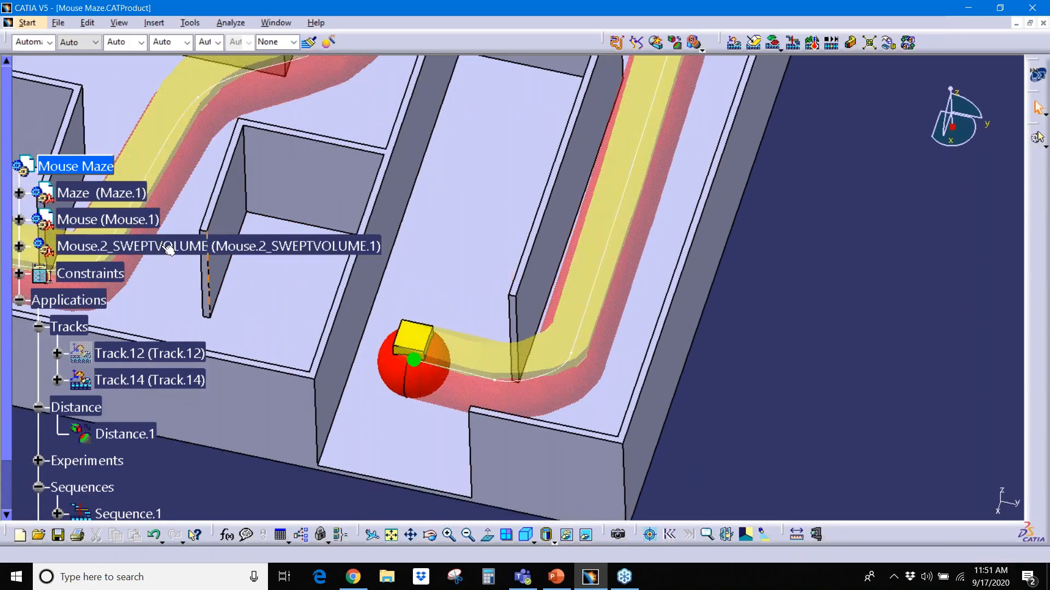
double_click(132, 372)
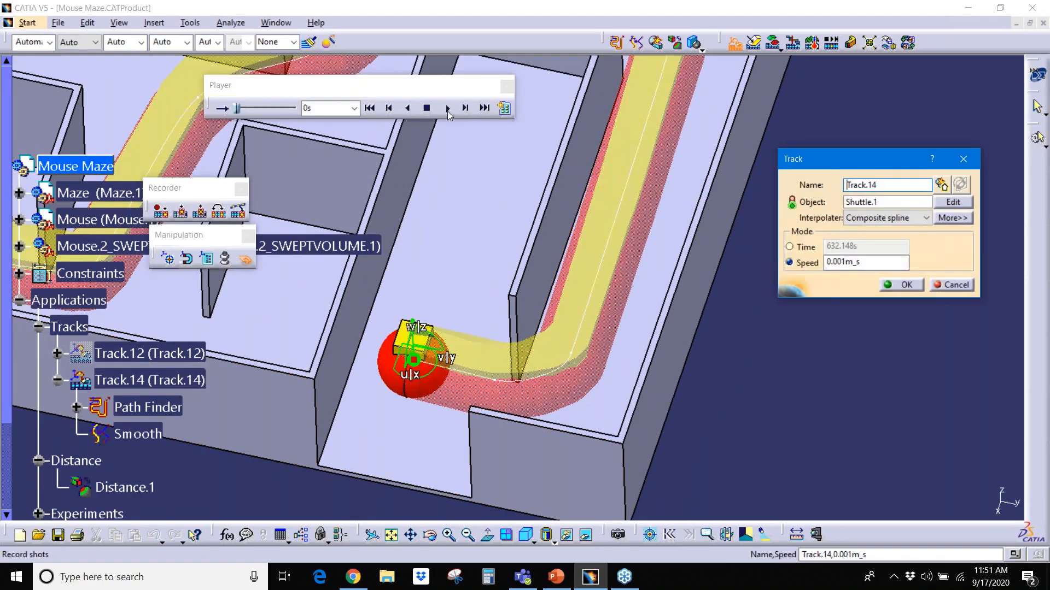
left_click(447, 107)
middle_click_drag(533, 243, 536, 295)
middle_click(541, 91)
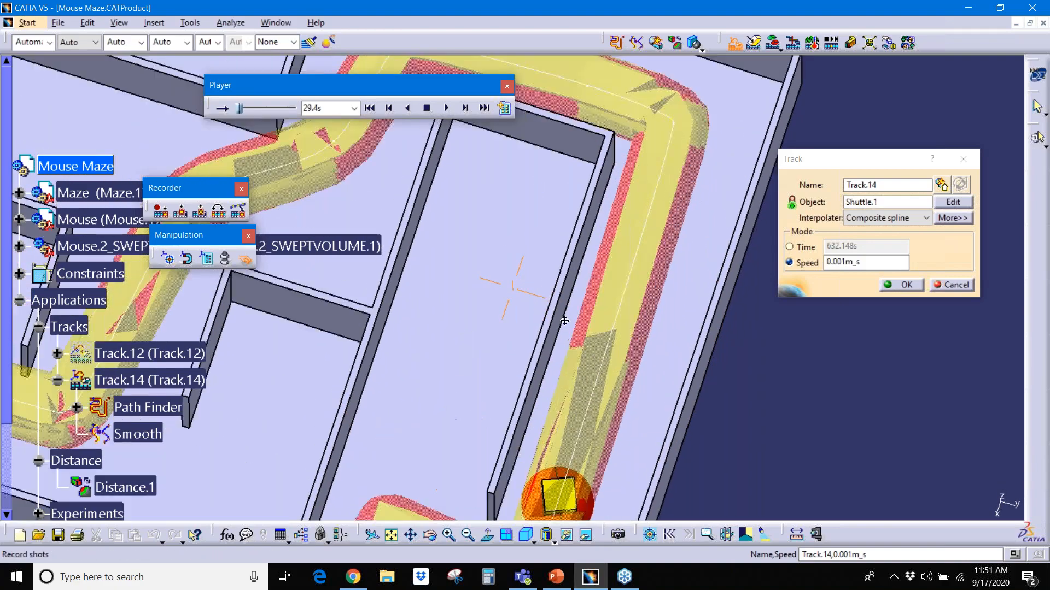
middle_click_drag(565, 205, 567, 274)
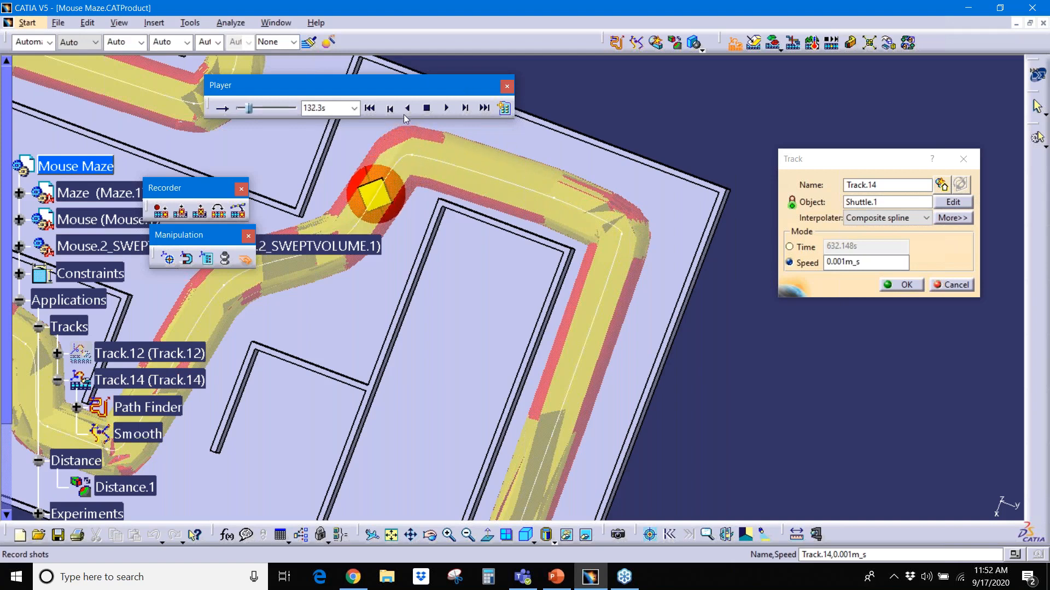
left_click(427, 109)
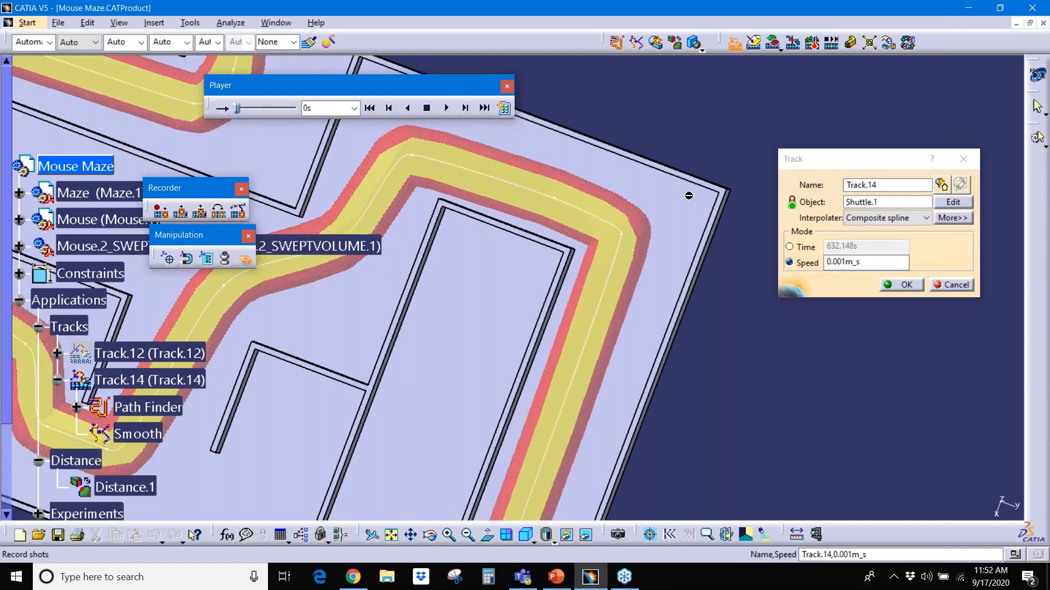
left_click(891, 287)
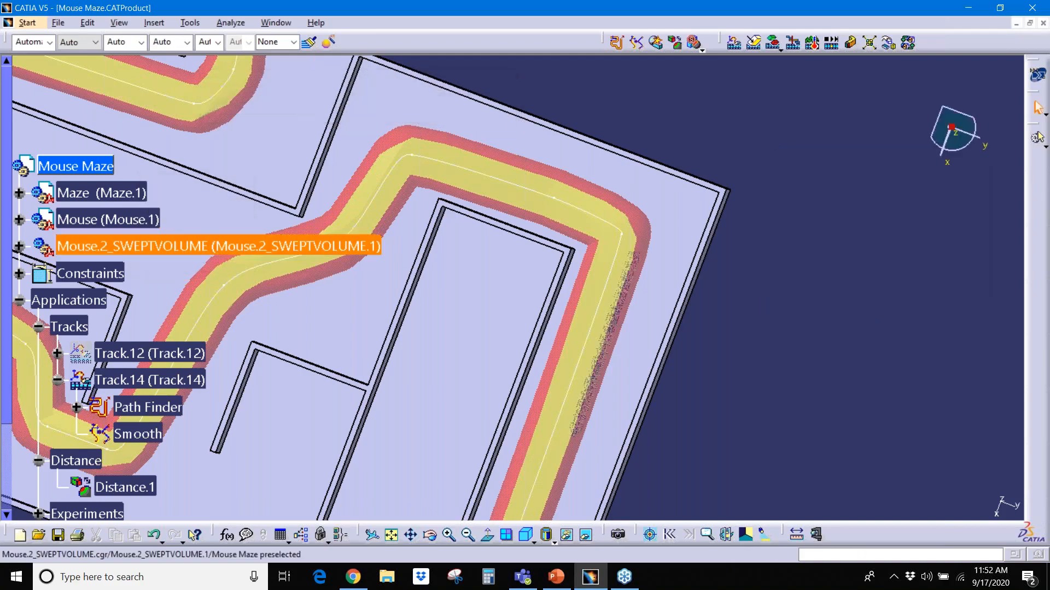
Measure the minimum distance between Mouse.2_SWEPTVOLUME and the Maze, examine where it occurs, and discard the measurement
middle_click_drag(626, 257, 665, 243)
middle_click_drag(509, 317, 560, 257)
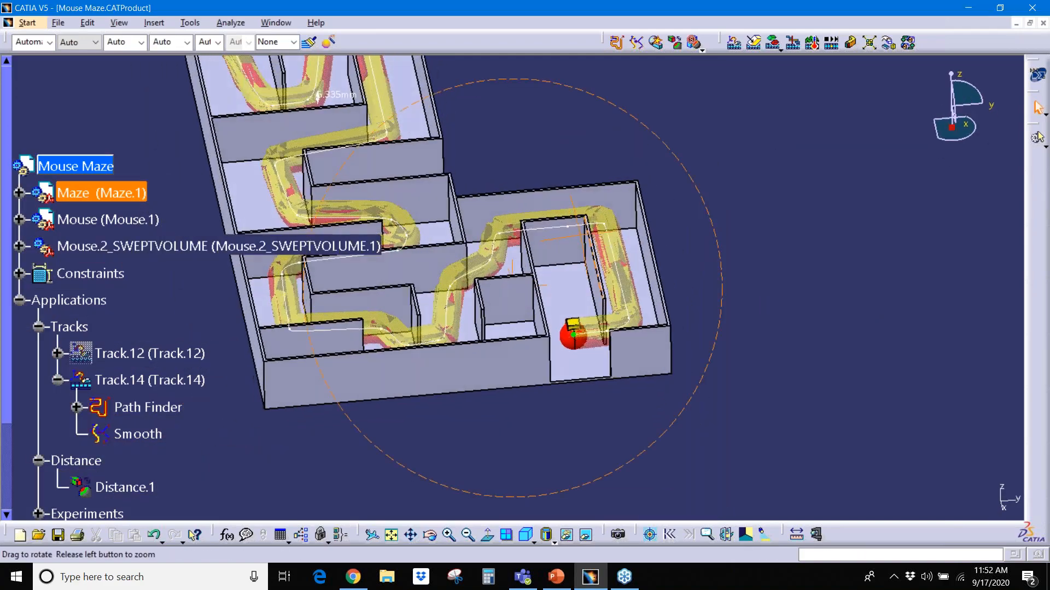
left_click(797, 535)
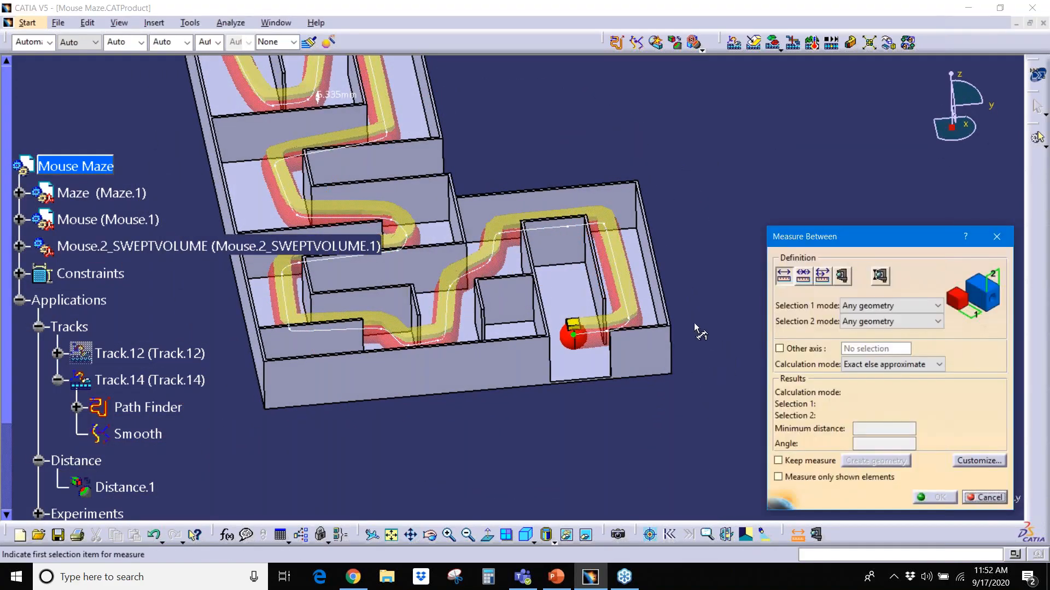
left_click(127, 252)
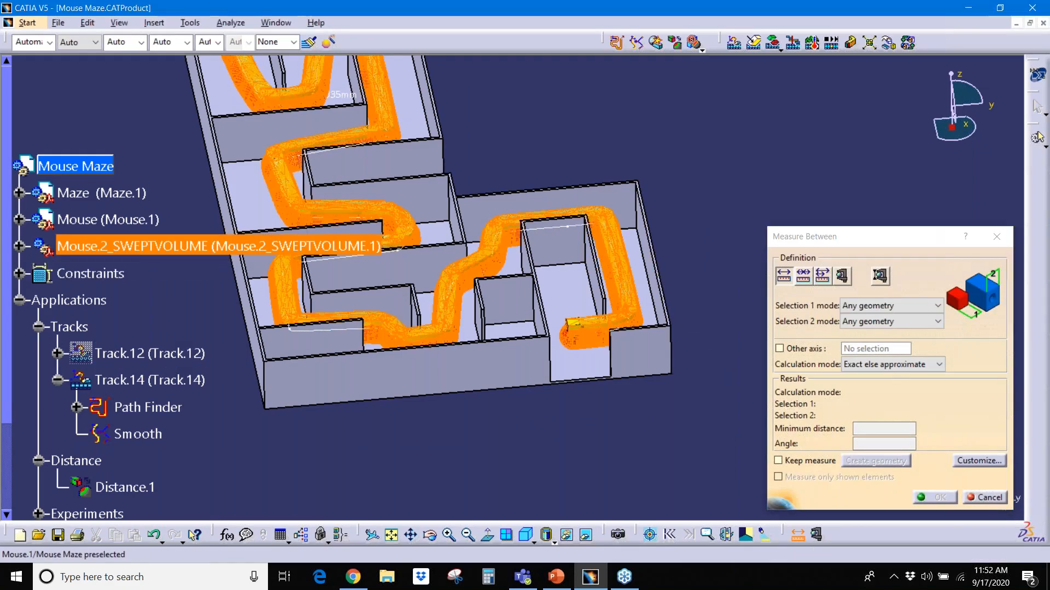
left_click(102, 193)
middle_click_drag(438, 336, 534, 355)
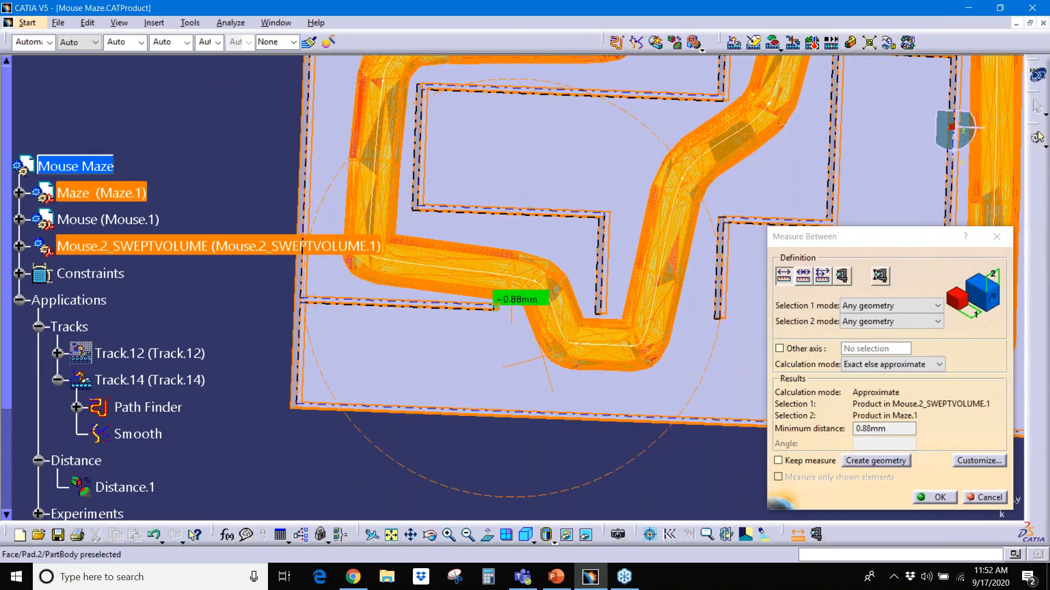
scroll(534, 354, "down", 2)
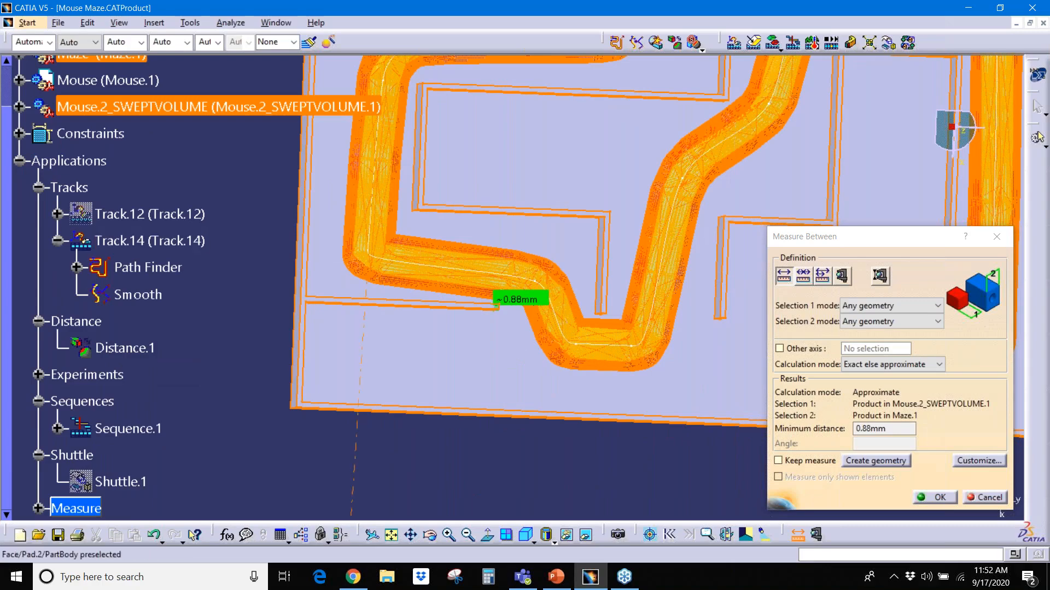
middle_click_drag(450, 264, 424, 295)
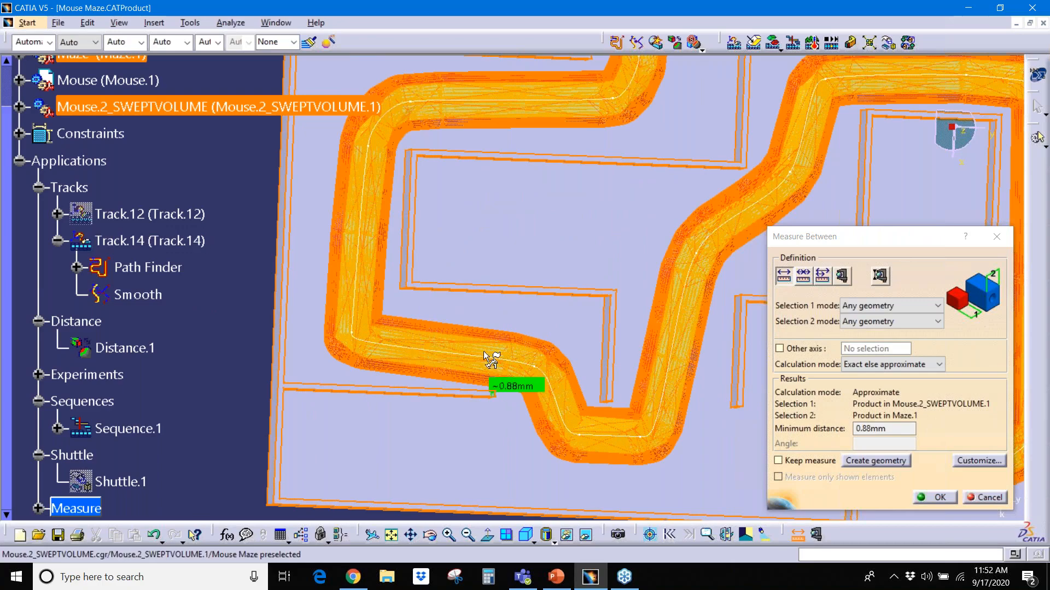
middle_click_drag(498, 358, 484, 434)
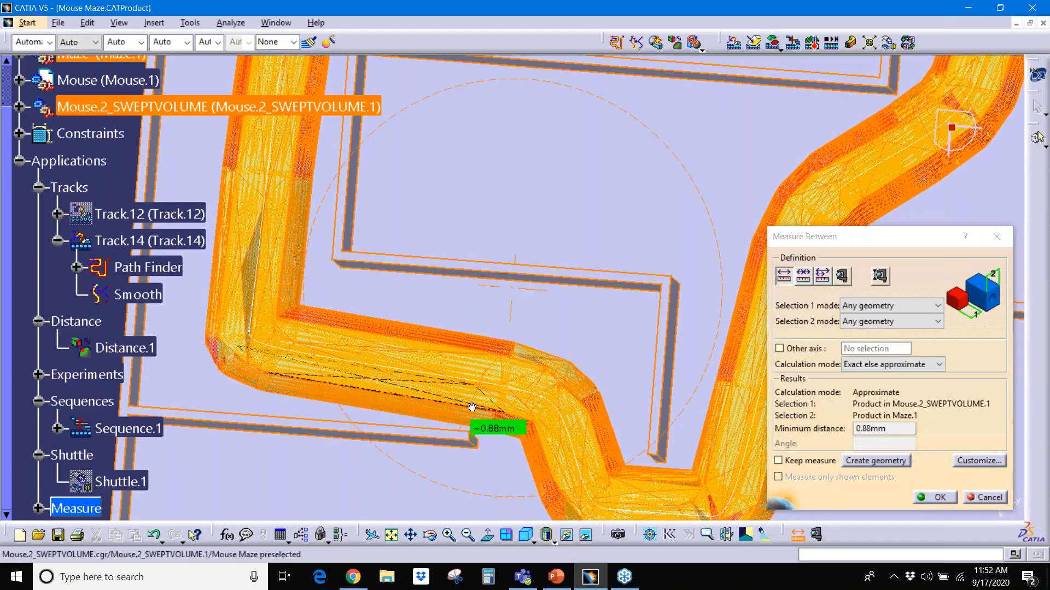
mouse_move(499, 388)
middle_mouse_down()
mouse_move(498, 350)
mouse_move(482, 379)
middle_mouse_up()
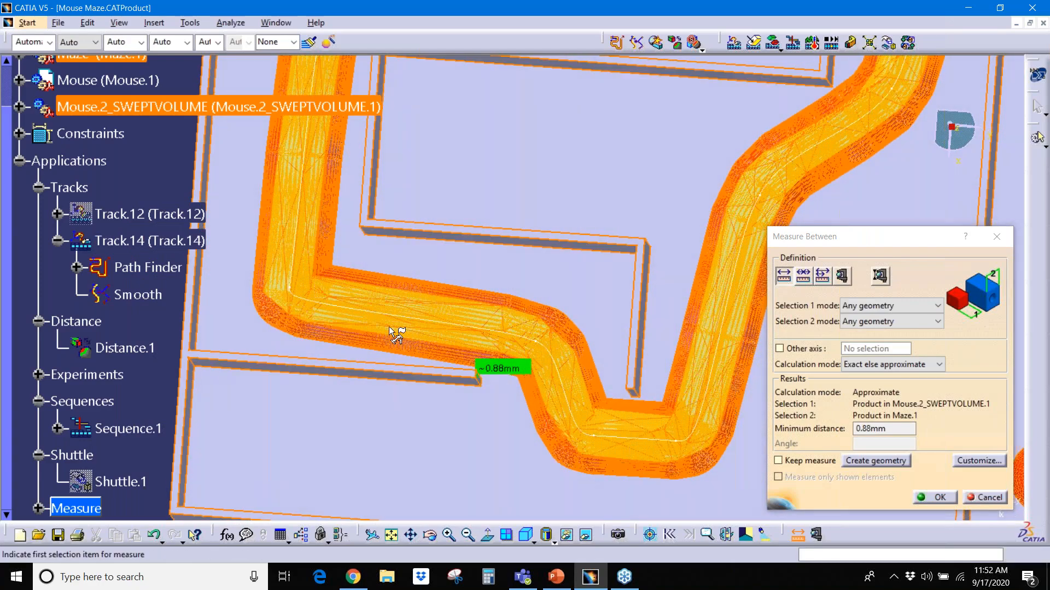
key("Escape")
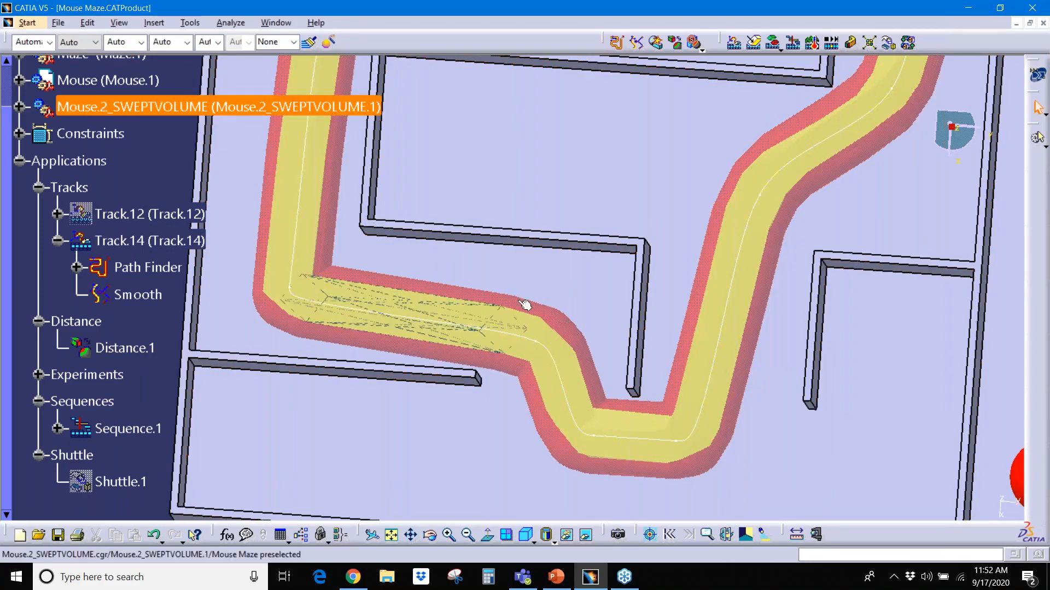
middle_click_drag(712, 395, 495, 382)
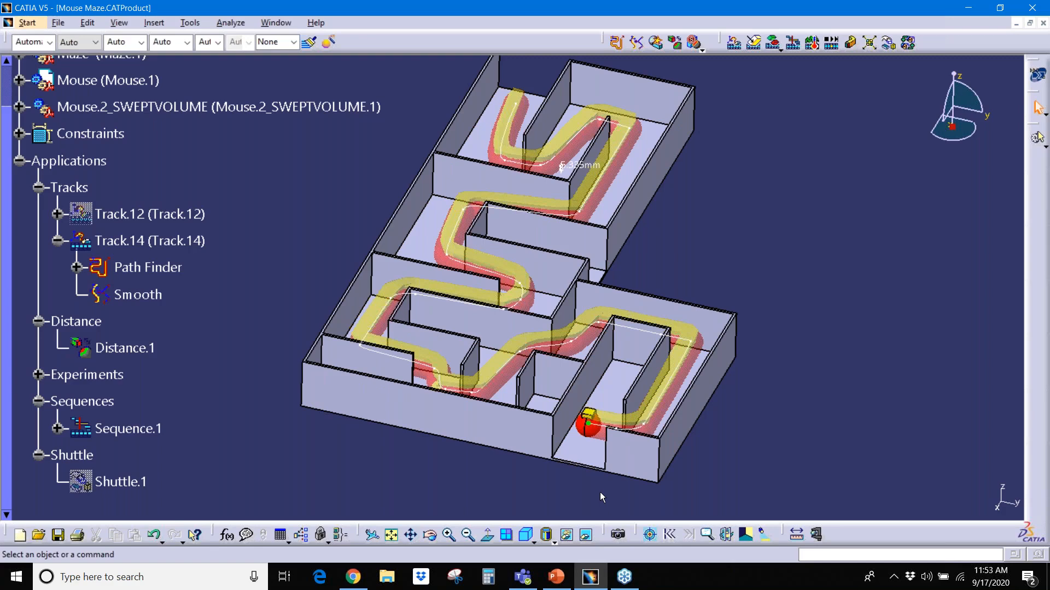
Switch to the PowerPoint presentation and start the slide show from slide 21, "Why Education is Important"
left_click(556, 577)
left_click(89, 481)
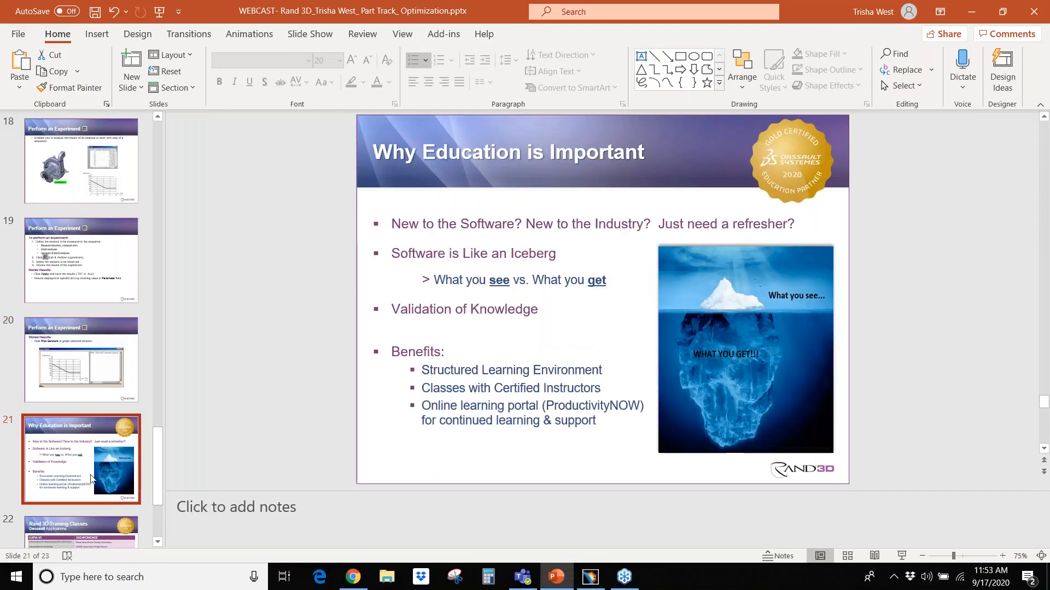
left_click(902, 556)
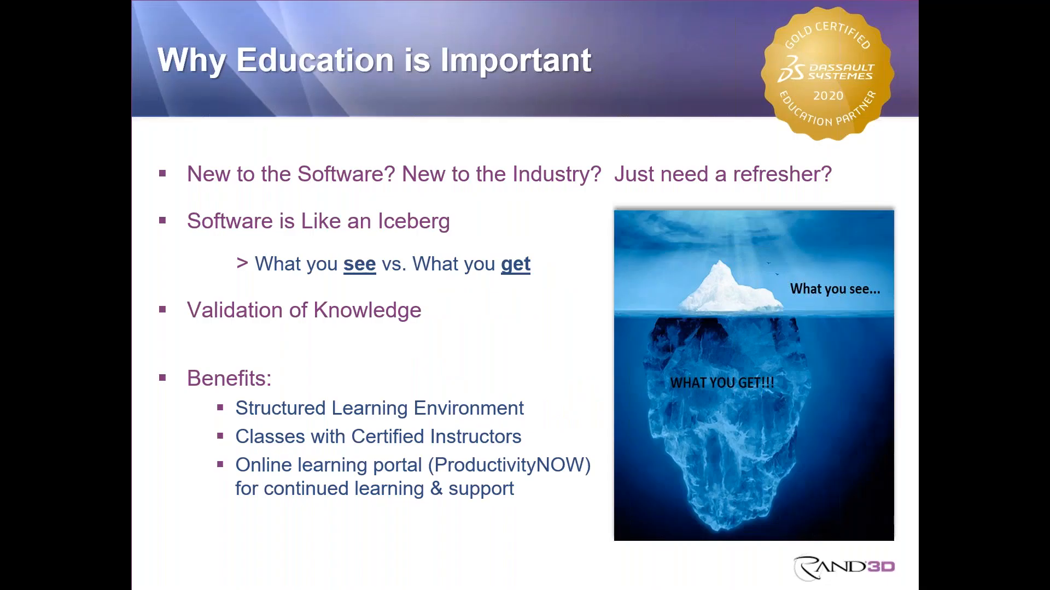